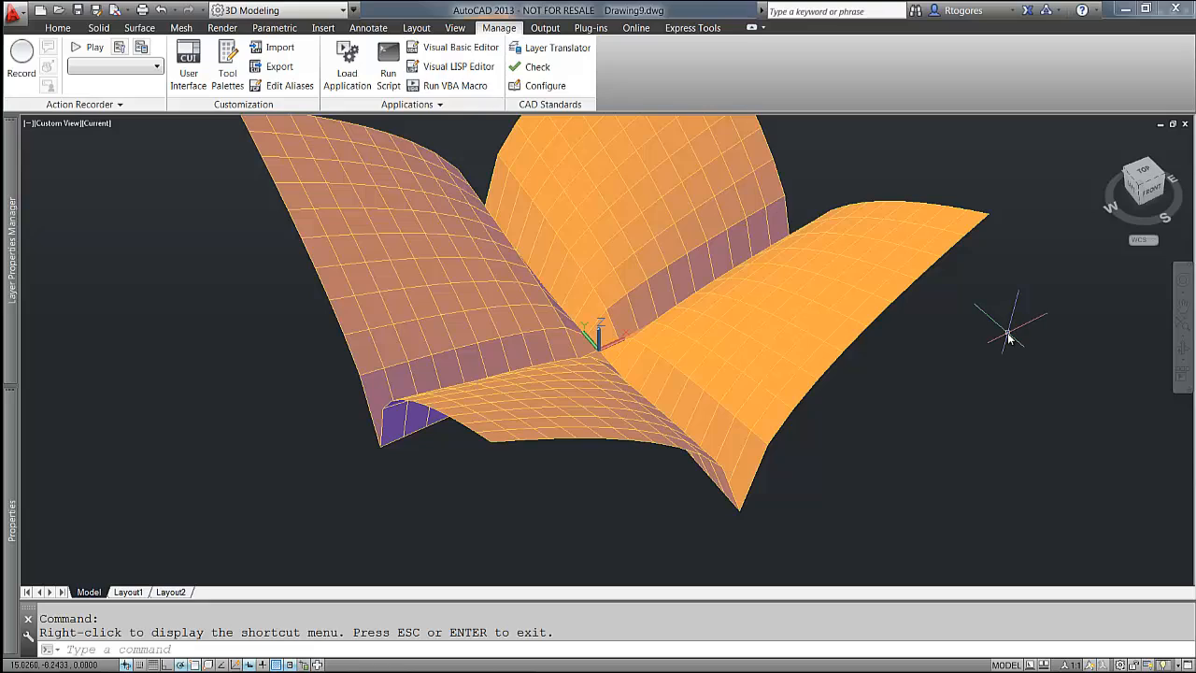
# - Shape the mesh along the X axis with the SHAPE-M command using the equation function s04
pyautogui.write('SHAPE-M')
pyautogui.press('Return')
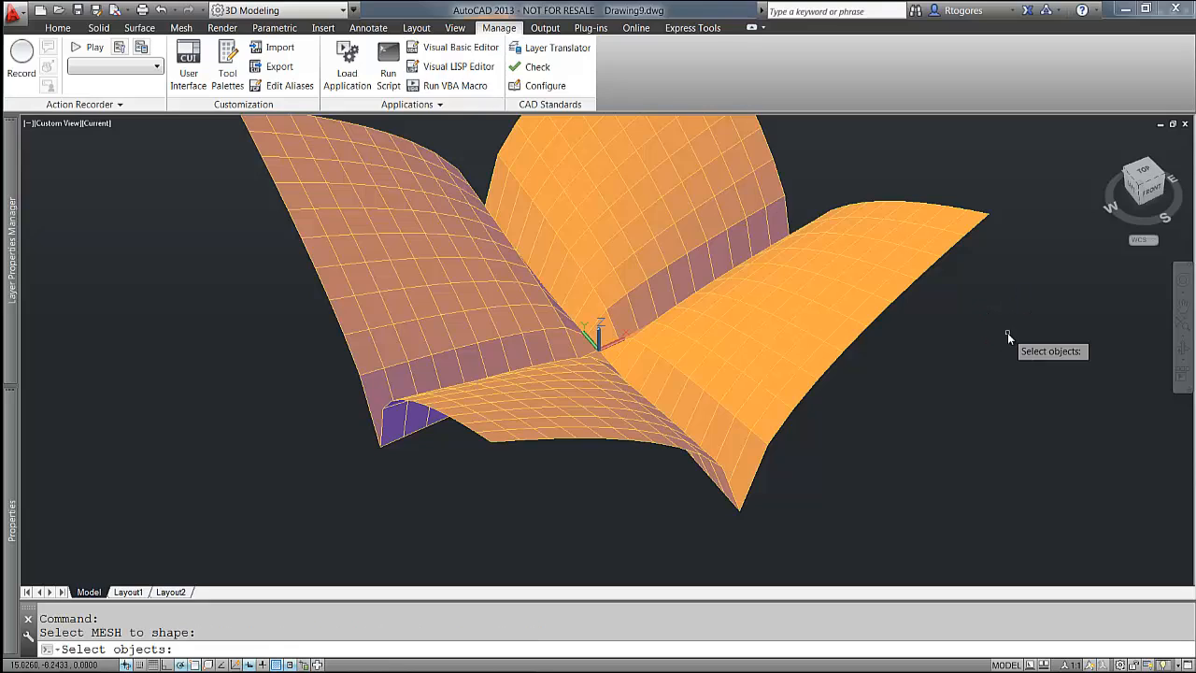
pyautogui.click(832, 309)
pyautogui.click(860, 348)
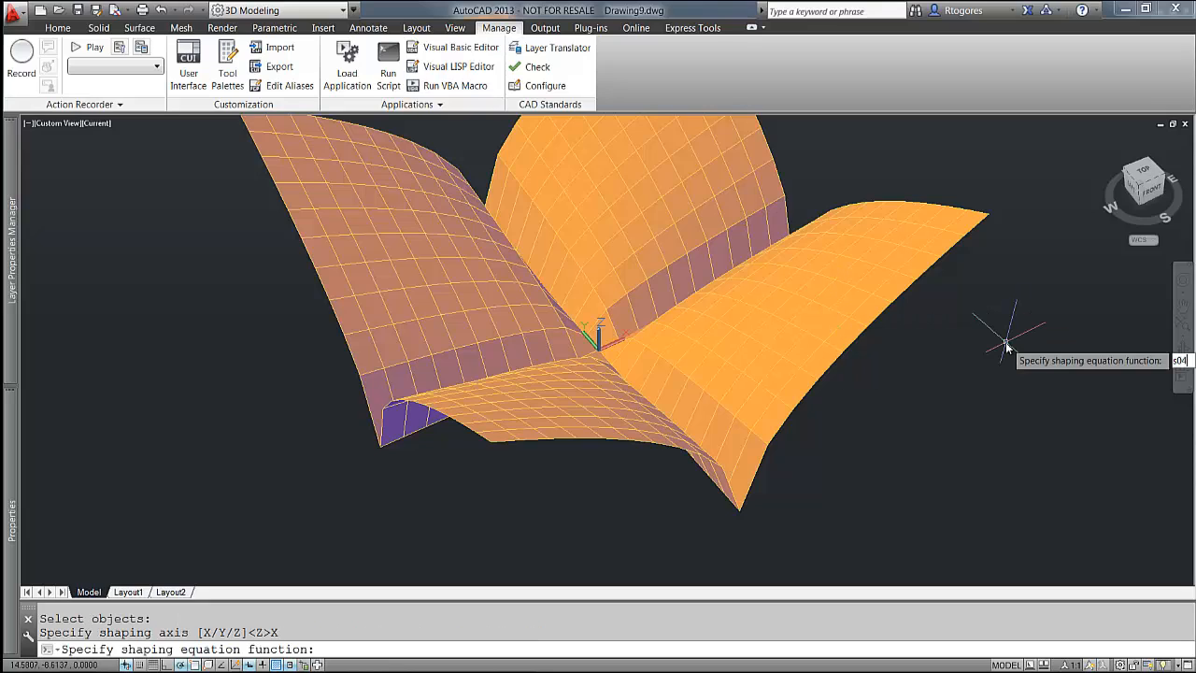
pyautogui.write('s04')
pyautogui.press('Return')
pyautogui.press('Return')
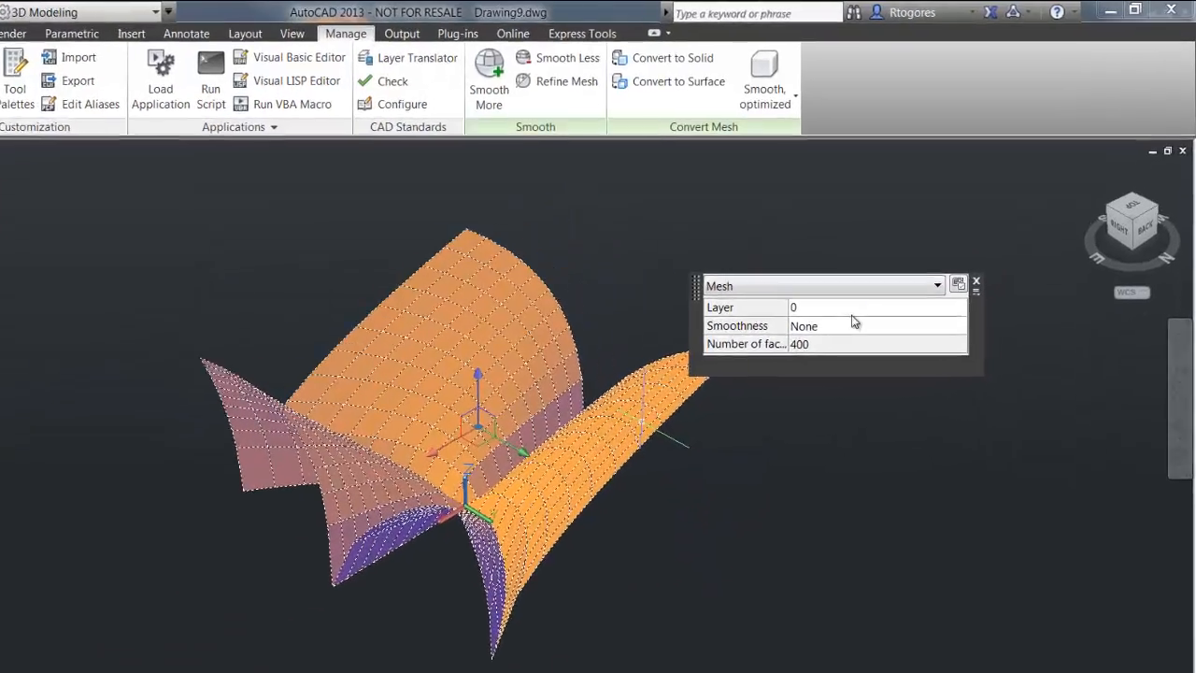
# - Set the shaped mesh's smoothness to Level 3 and clear the selection
pyautogui.click(911, 267)
pyautogui.click(914, 268)
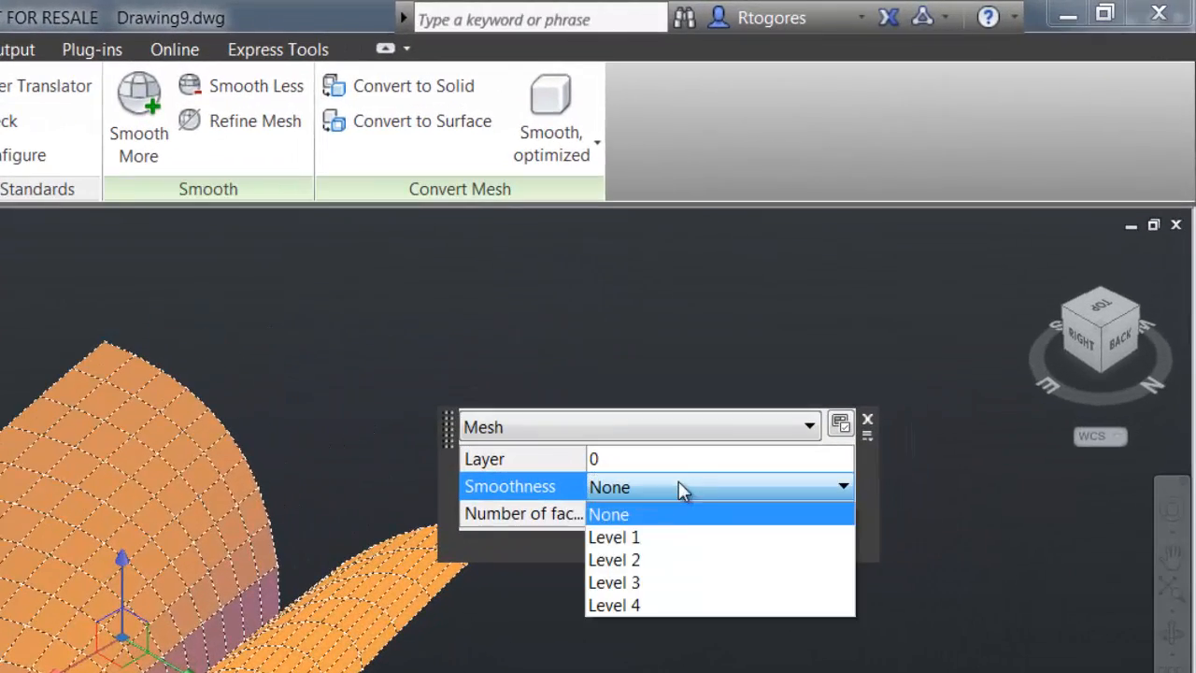
pyautogui.click(661, 582)
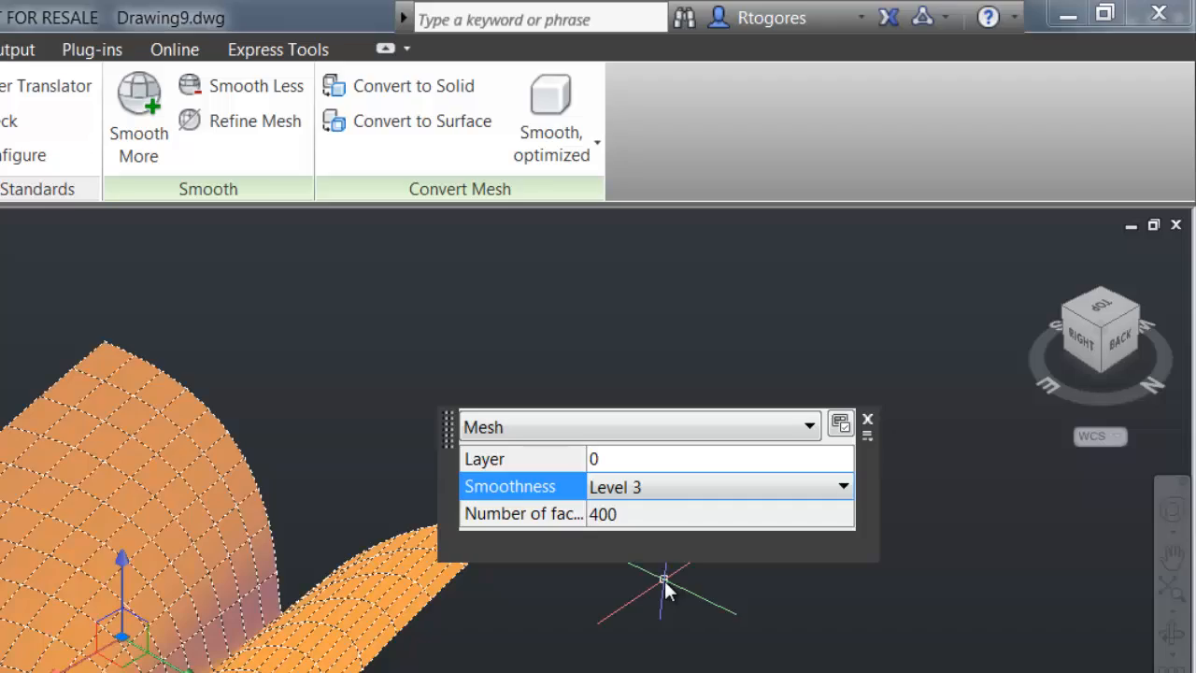
pyautogui.press('Escape')
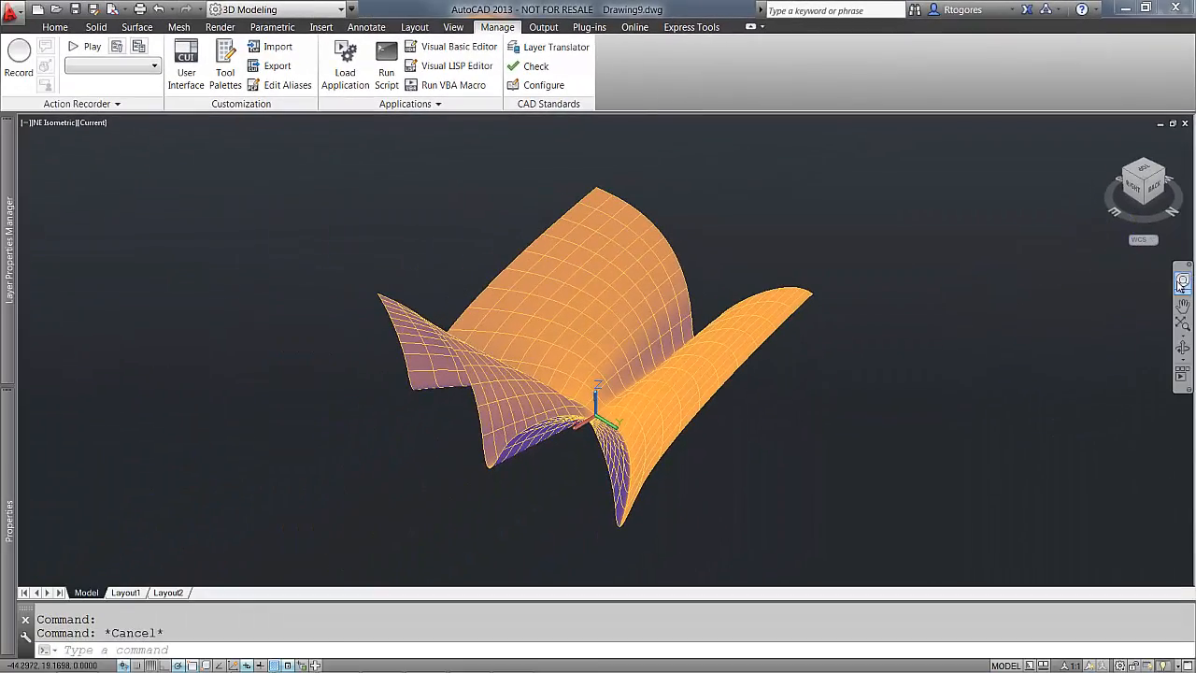
# - Thicken the smoothed mesh by 0.5, converting it to smooth 3D solids or surfaces
pyautogui.click(1178, 393)
pyautogui.moveTo(828, 485); pyautogui.dragTo(645, 467)
pyautogui.moveTo(805, 333); pyautogui.dragTo(603, 316)
pyautogui.press('Escape')
pyautogui.click(96, 27)
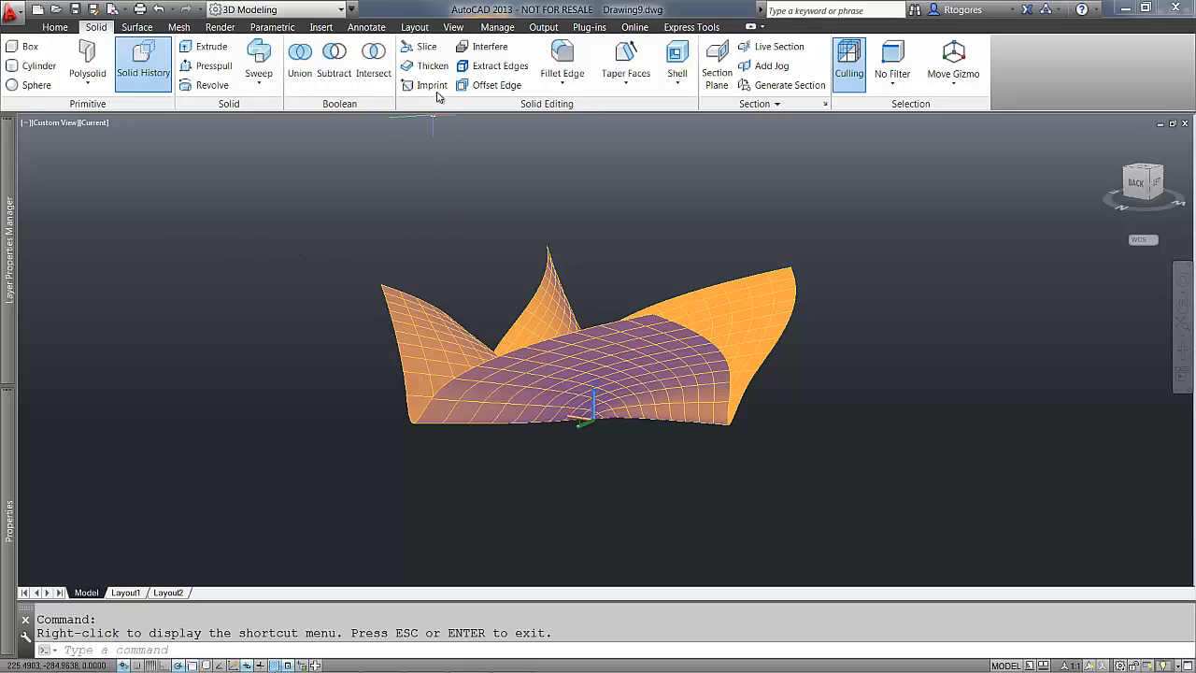
pyautogui.click(432, 66)
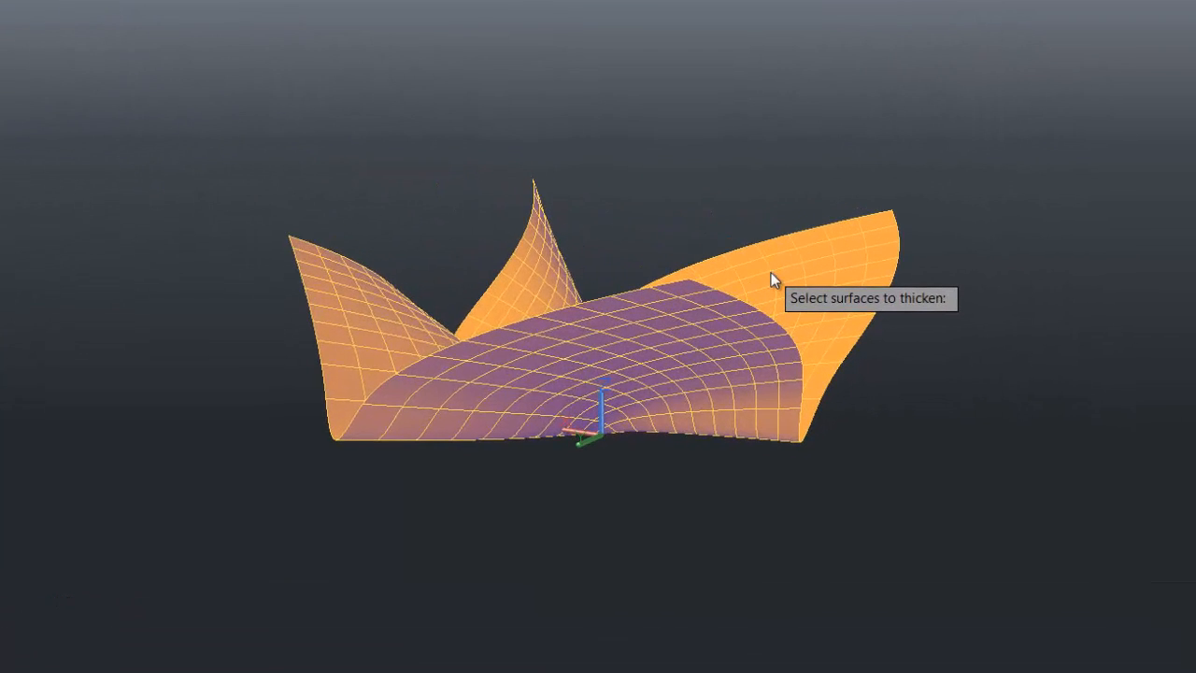
pyautogui.click(711, 309)
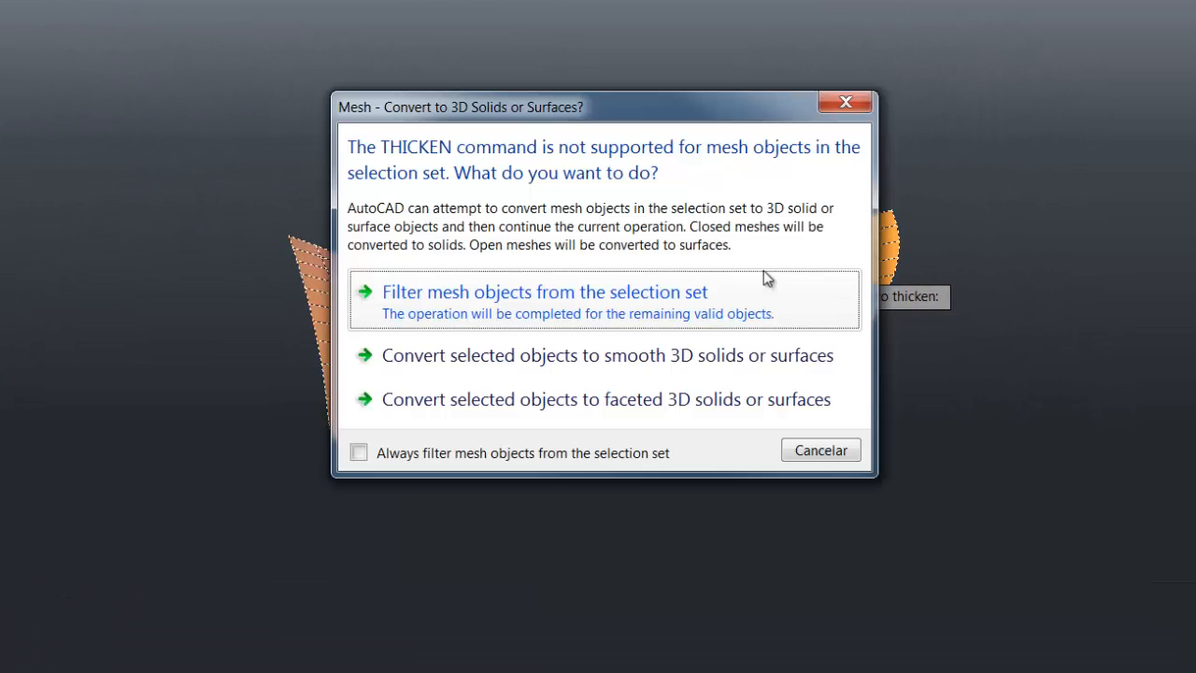
pyautogui.click(505, 359)
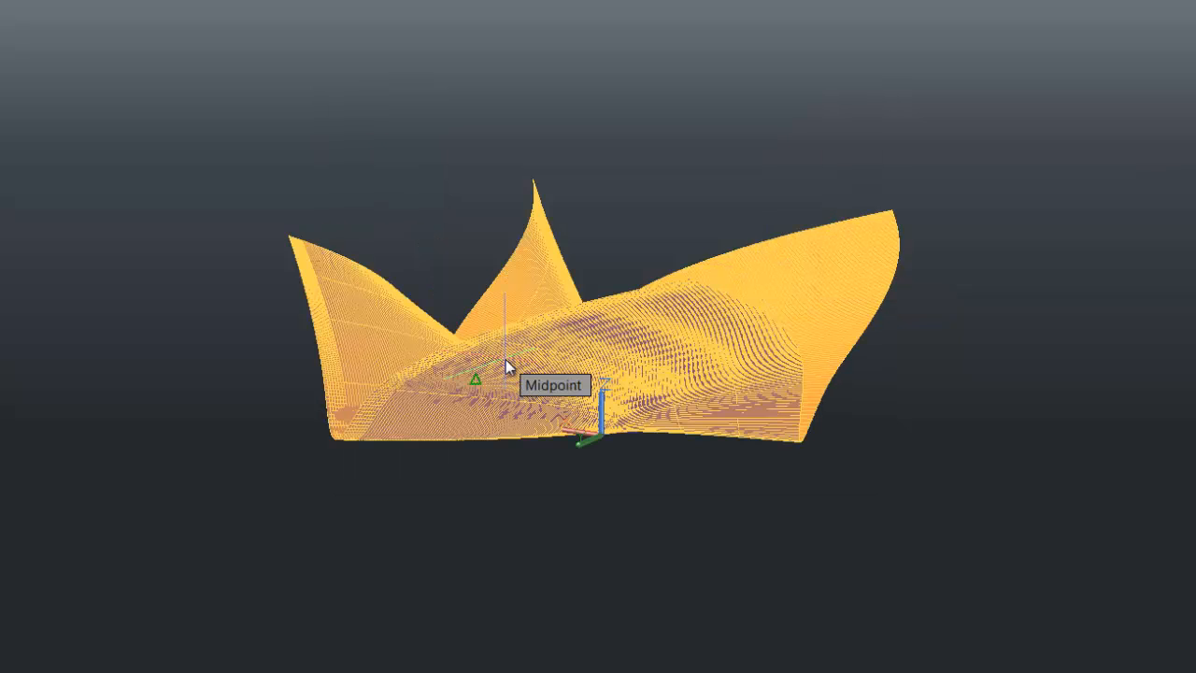
pyautogui.press('Return')
pyautogui.write('0.5')
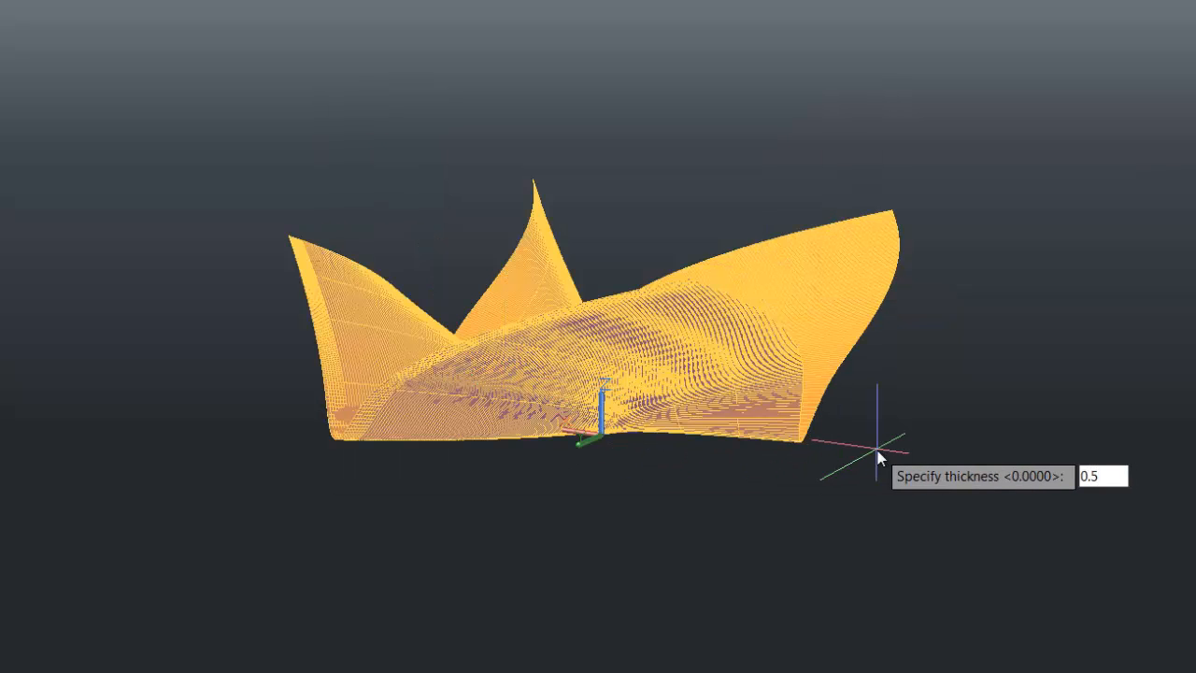
pyautogui.press('Return')
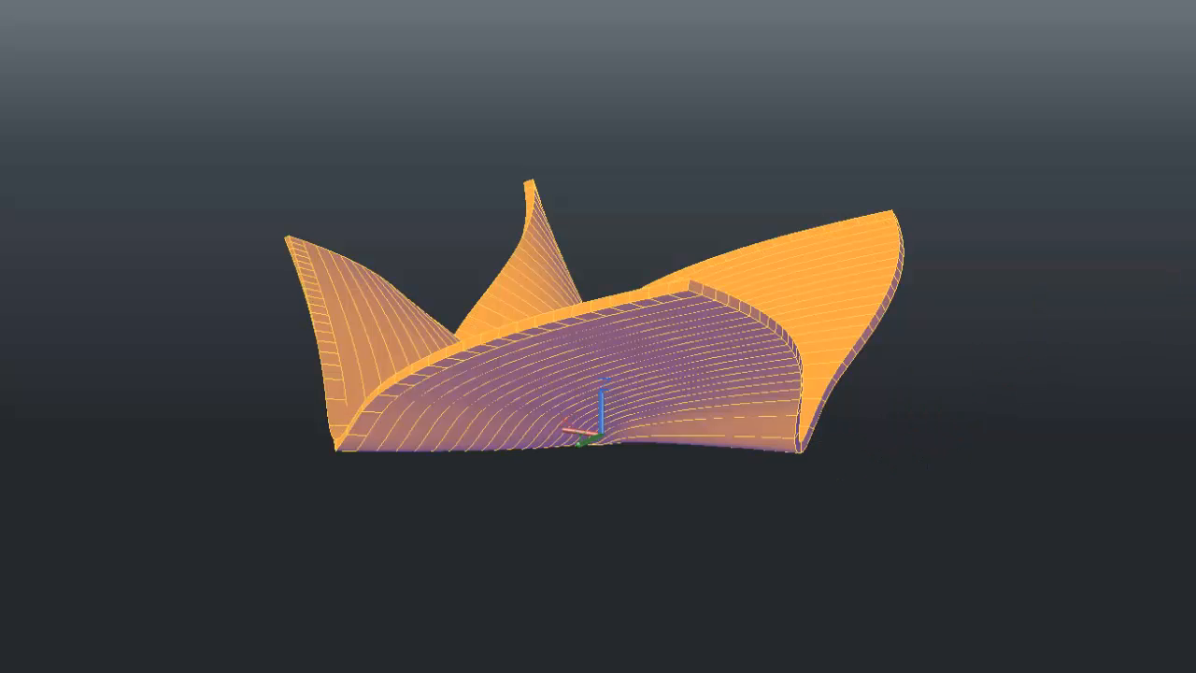
pyautogui.moveTo(1075, 408)
pyautogui.keyDown('shift'); pyautogui.mouseDown(button='middle')
pyautogui.moveTo(1191, 408)
pyautogui.moveTo(1000, 310)
pyautogui.moveTo(972, 267)
pyautogui.moveTo(1178, 215)
pyautogui.moveTo(1187, 356)
pyautogui.mouseUp(button='middle'); pyautogui.keyUp('shift')
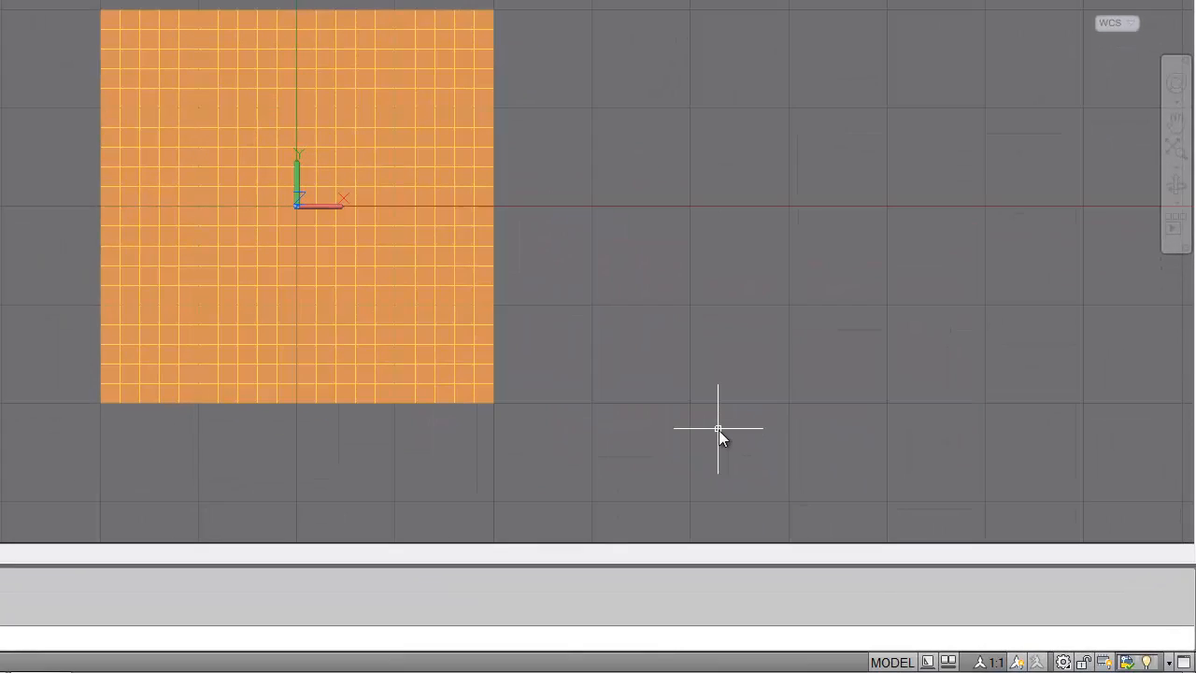
# - Move the flat mesh in MESH-5u.dwg diagonally by one grid square along positive X and positive Y
pyautogui.write('MO')
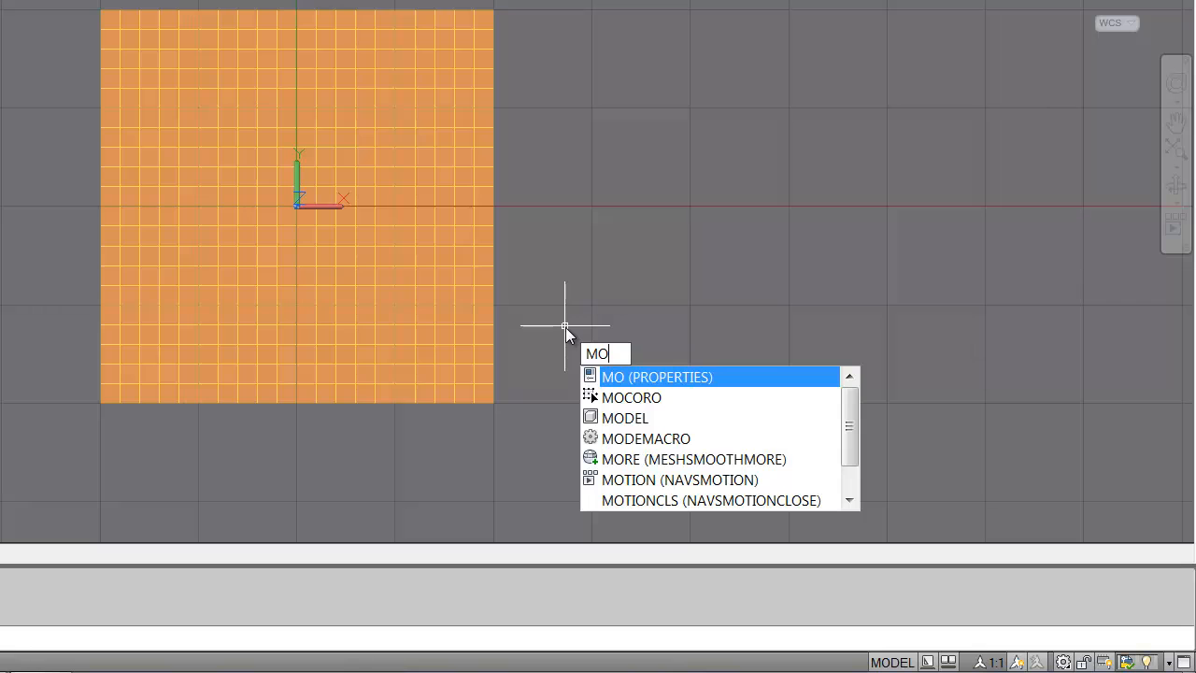
pyautogui.press('BackSpace')
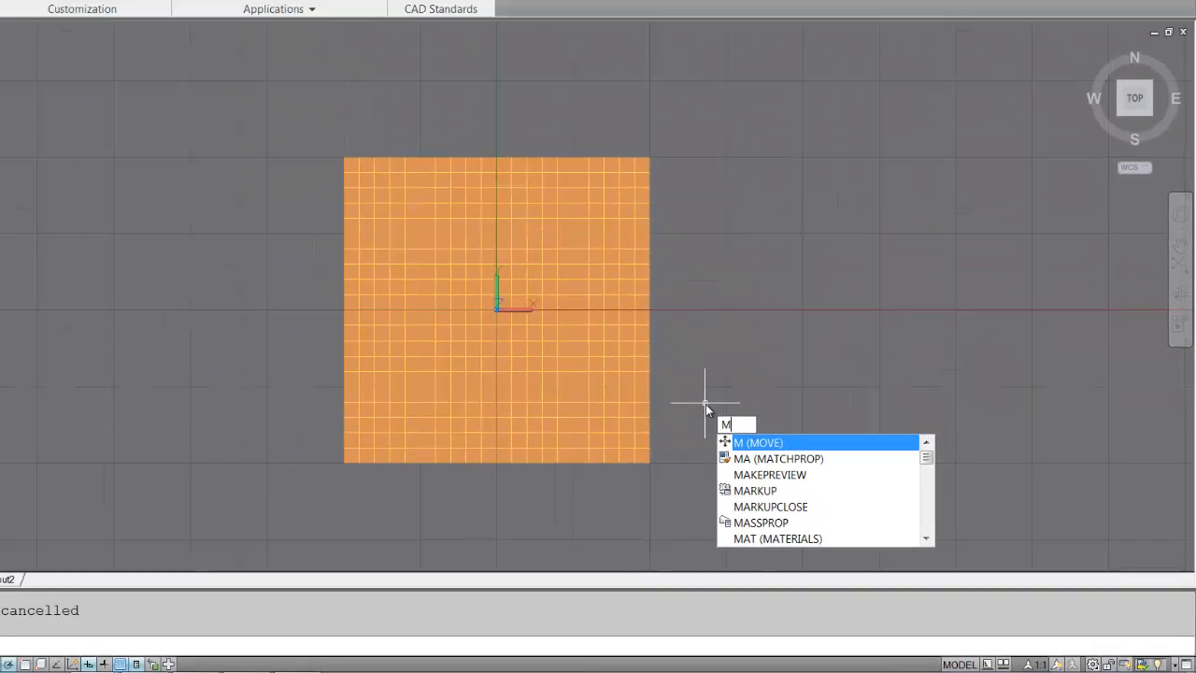
pyautogui.press('Return')
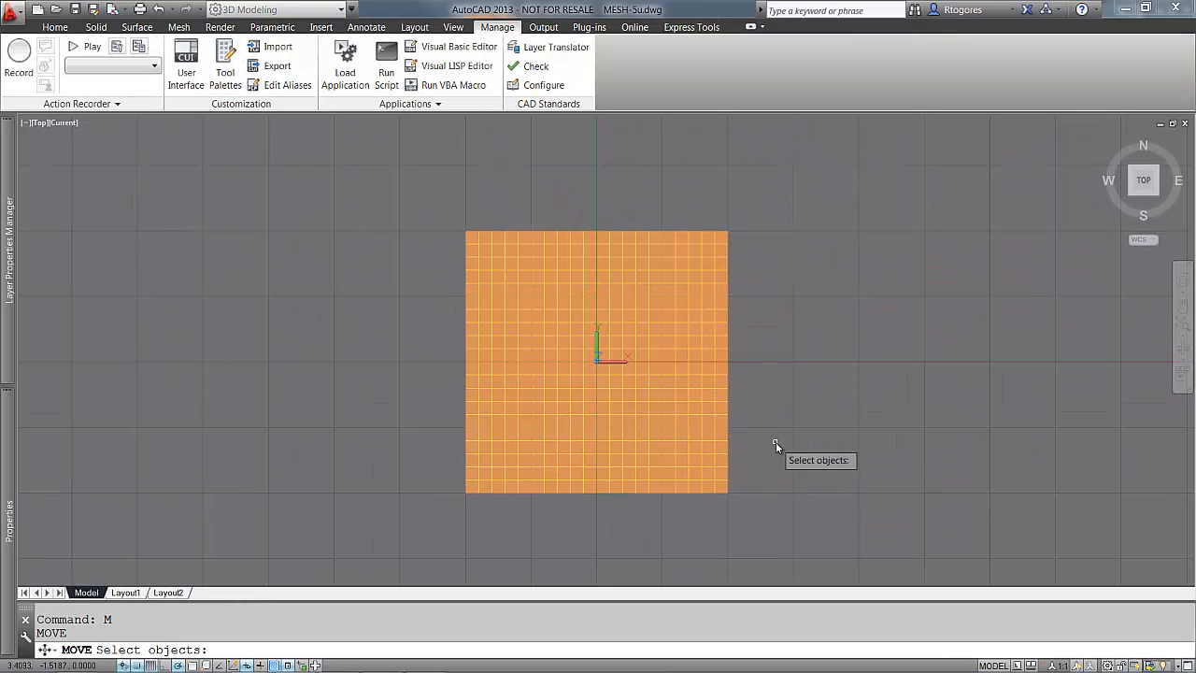
pyautogui.click(713, 396)
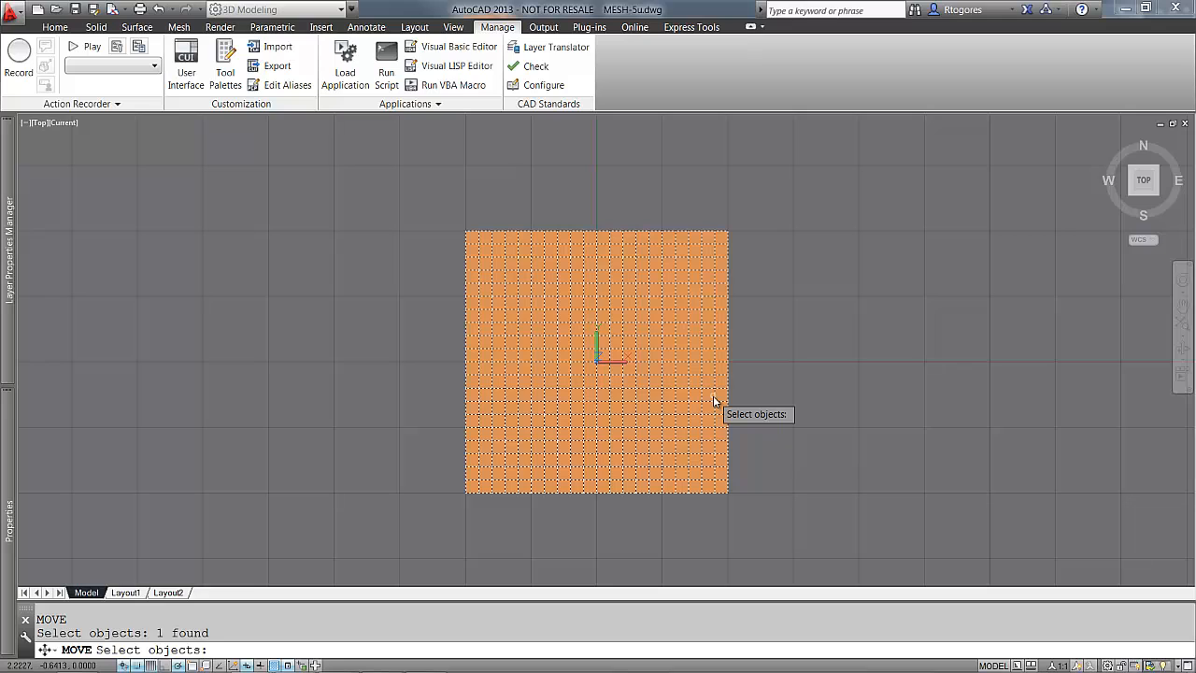
pyautogui.press('Return')
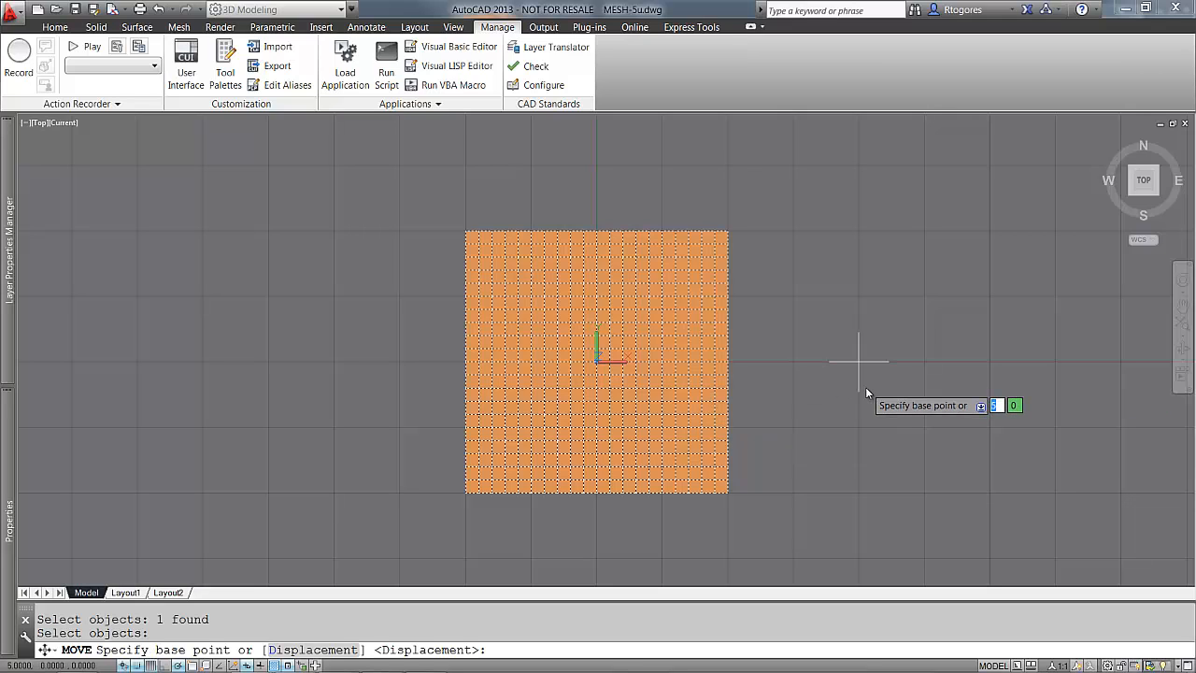
pyautogui.click(858, 361)
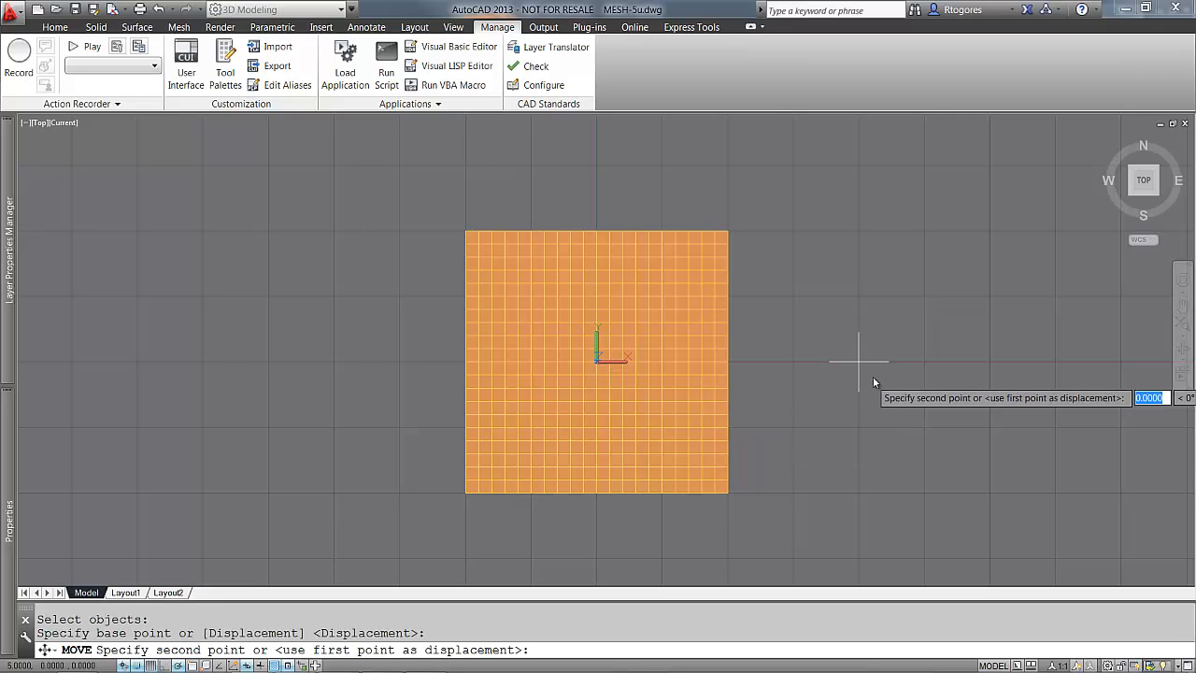
pyautogui.click(924, 296)
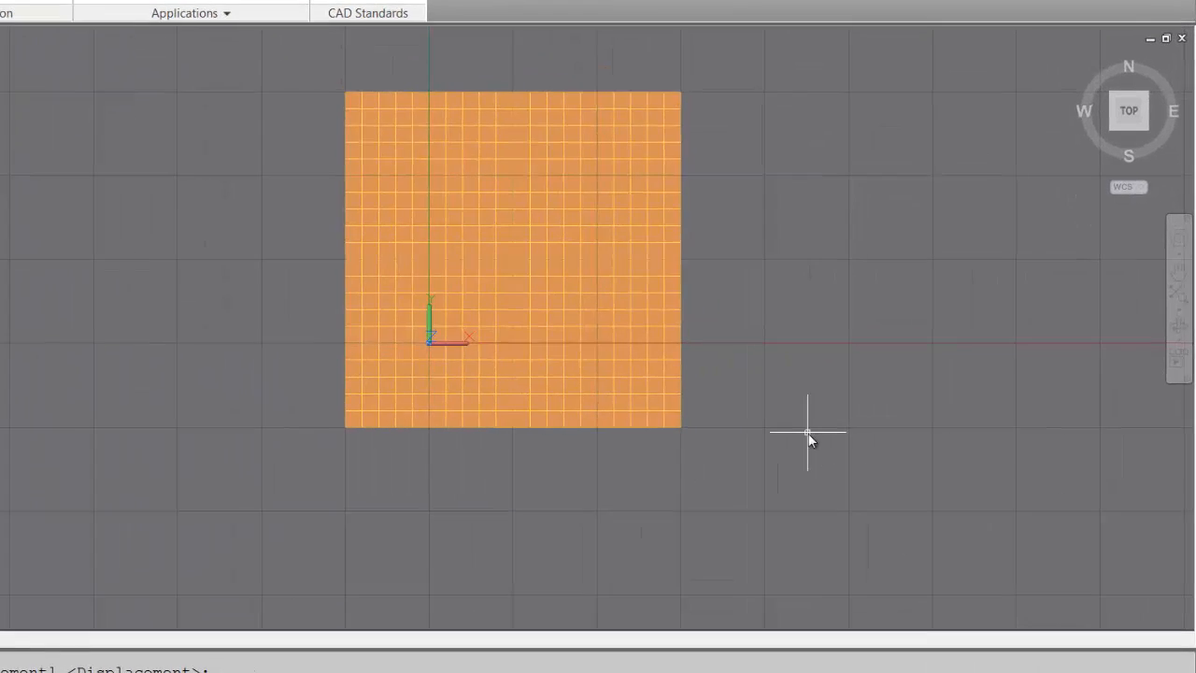
# - Shape the moved flat mesh along the Z axis with SHAPE-M, using function S02 and a shaping offset of 2.5
pyautogui.write('SHAP')
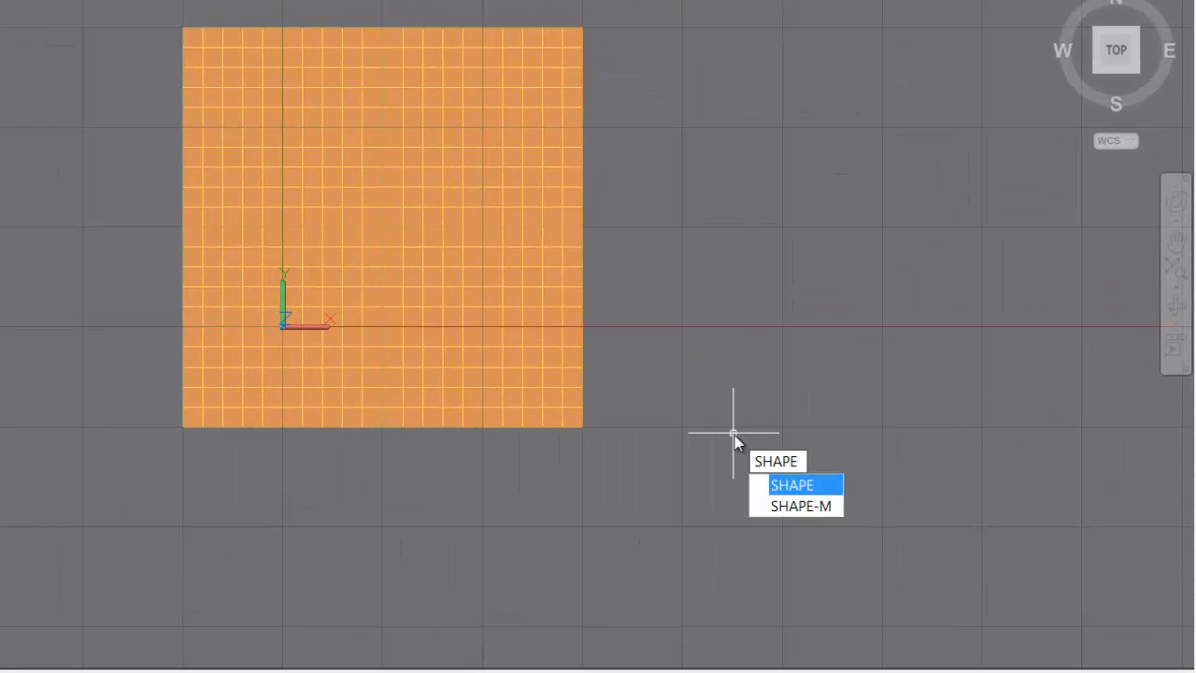
pyautogui.write('E')
pyautogui.press('Down')
pyautogui.press('Return')
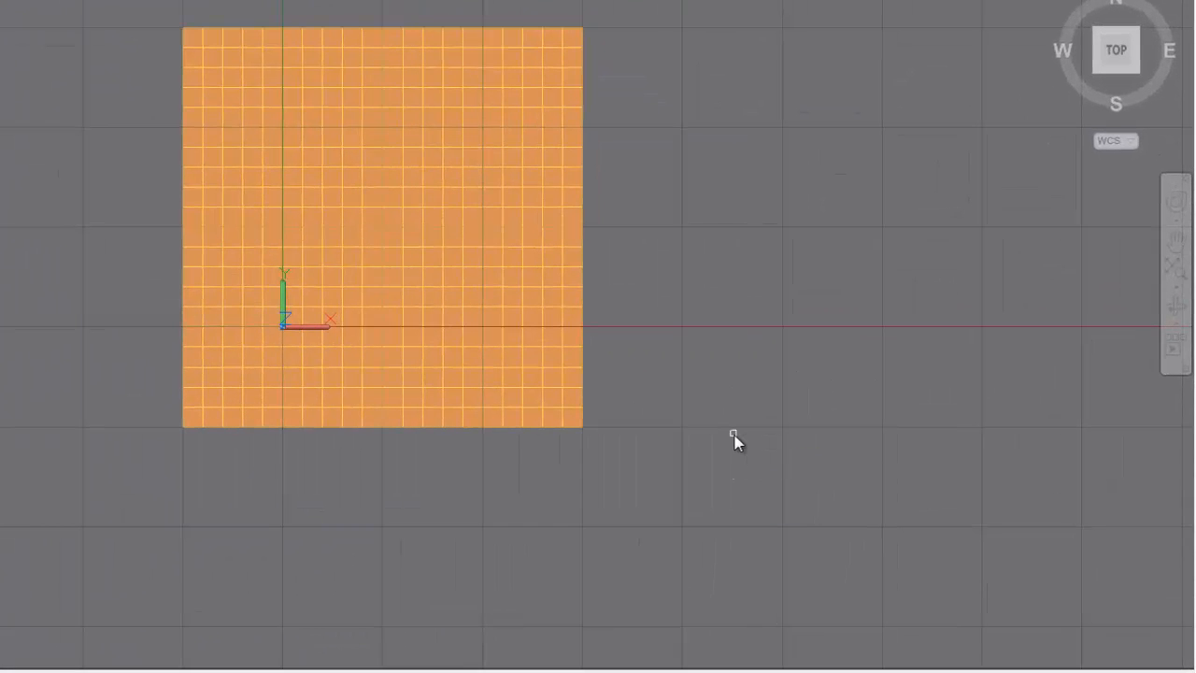
pyautogui.click(549, 423)
pyautogui.click(595, 527)
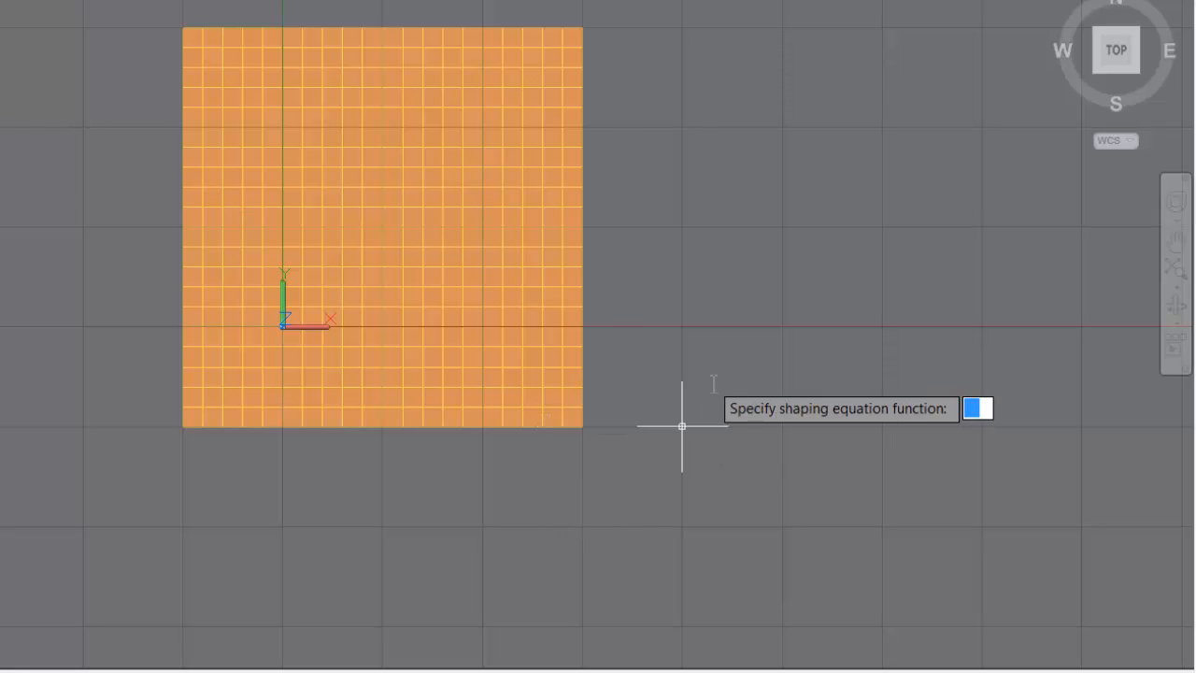
pyautogui.write('S02')
pyautogui.press('Return')
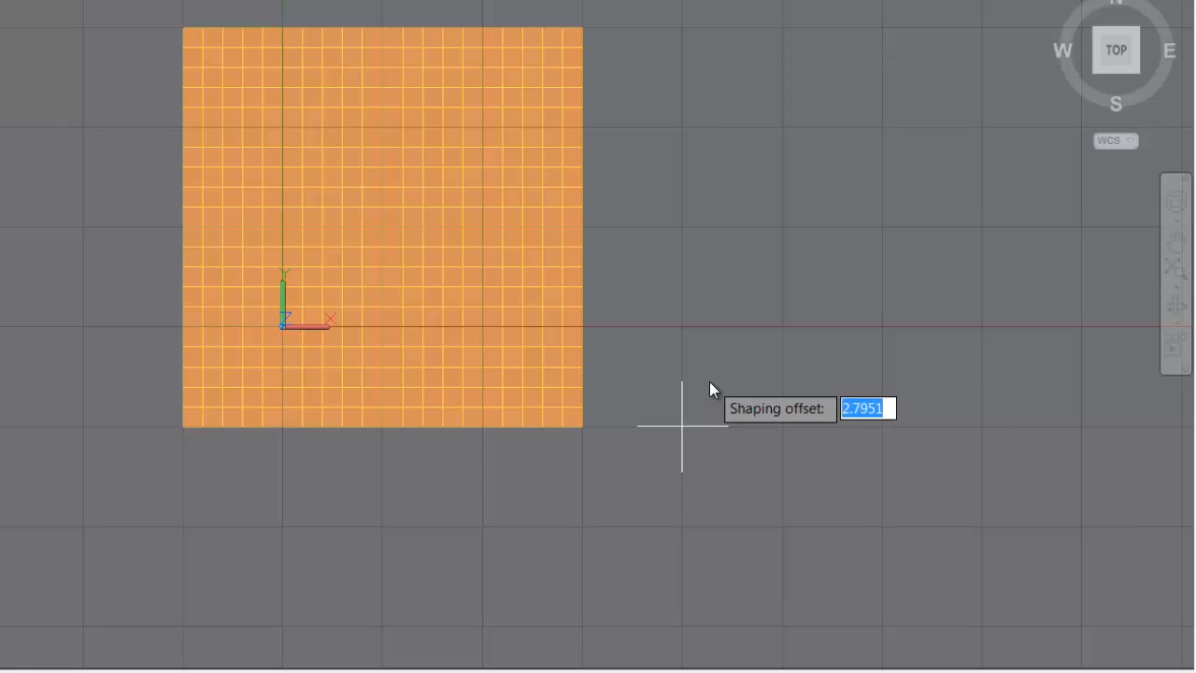
pyautogui.write('2.5')
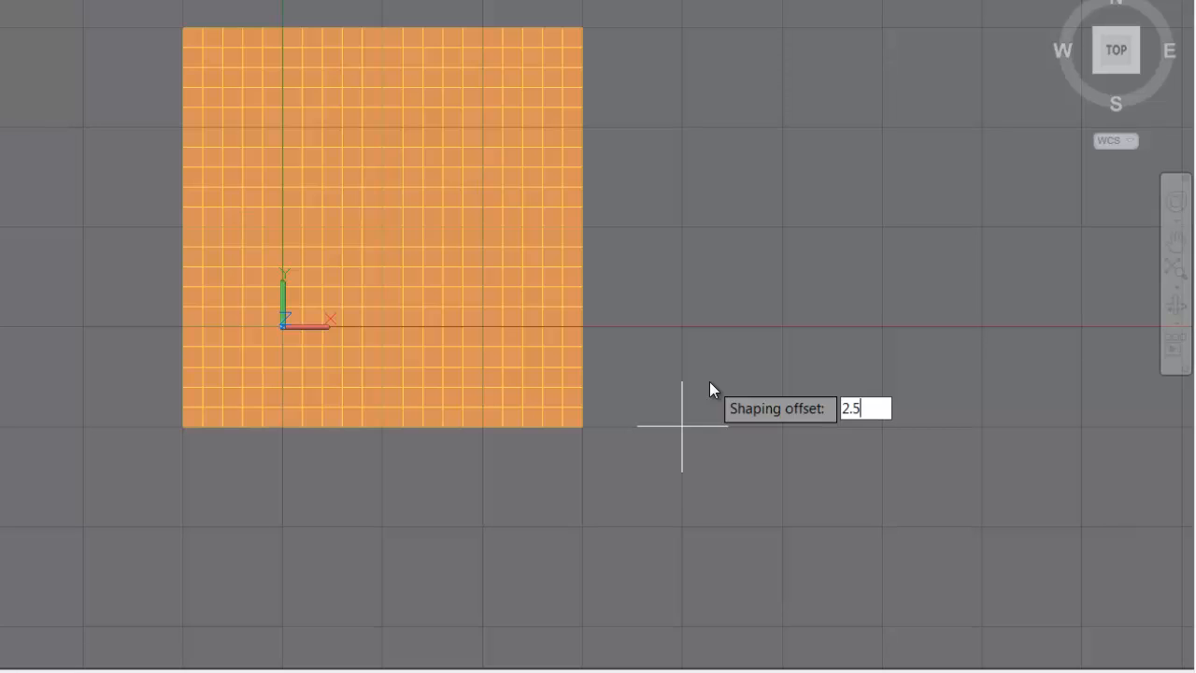
pyautogui.press('Return')
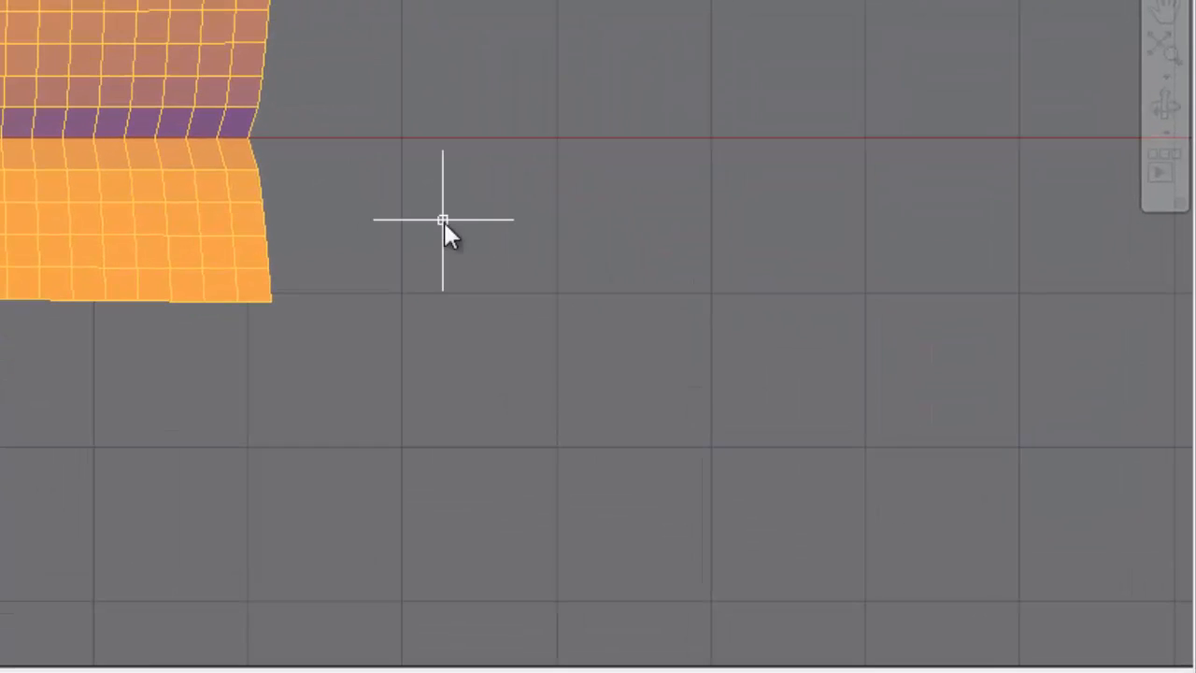
# - Move the shaped mesh diagonally by one grid square along negative X and negative Y
pyautogui.write('M')
pyautogui.press('Return')
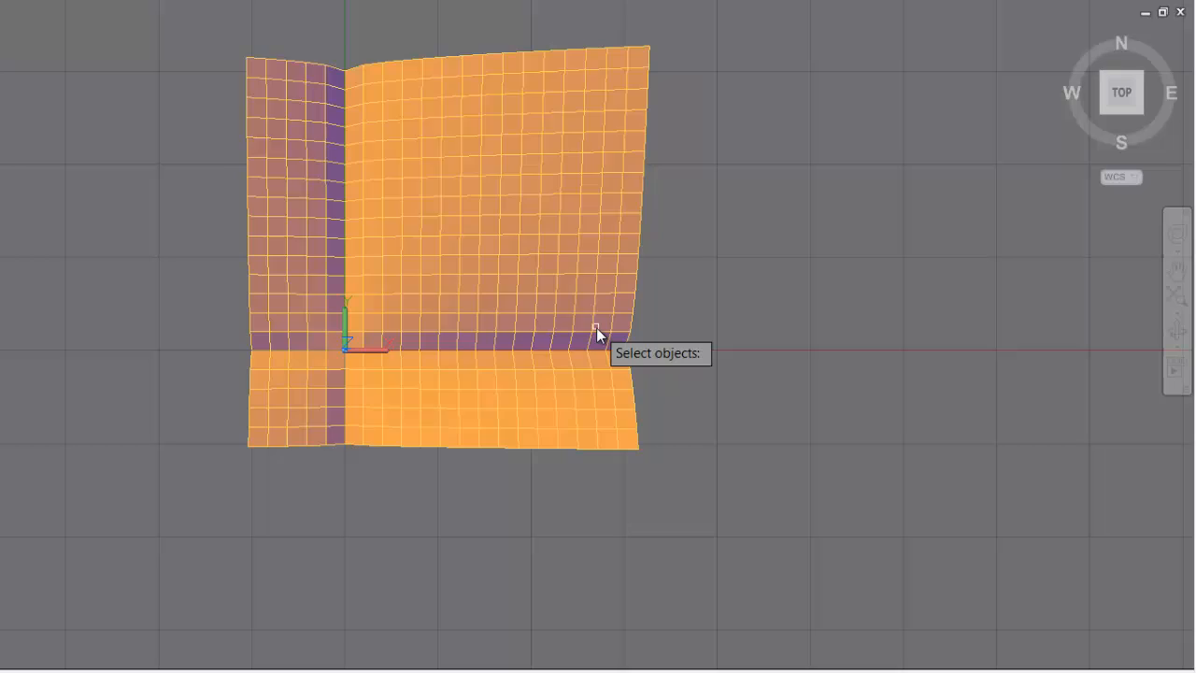
pyautogui.click(598, 336)
pyautogui.press('Return')
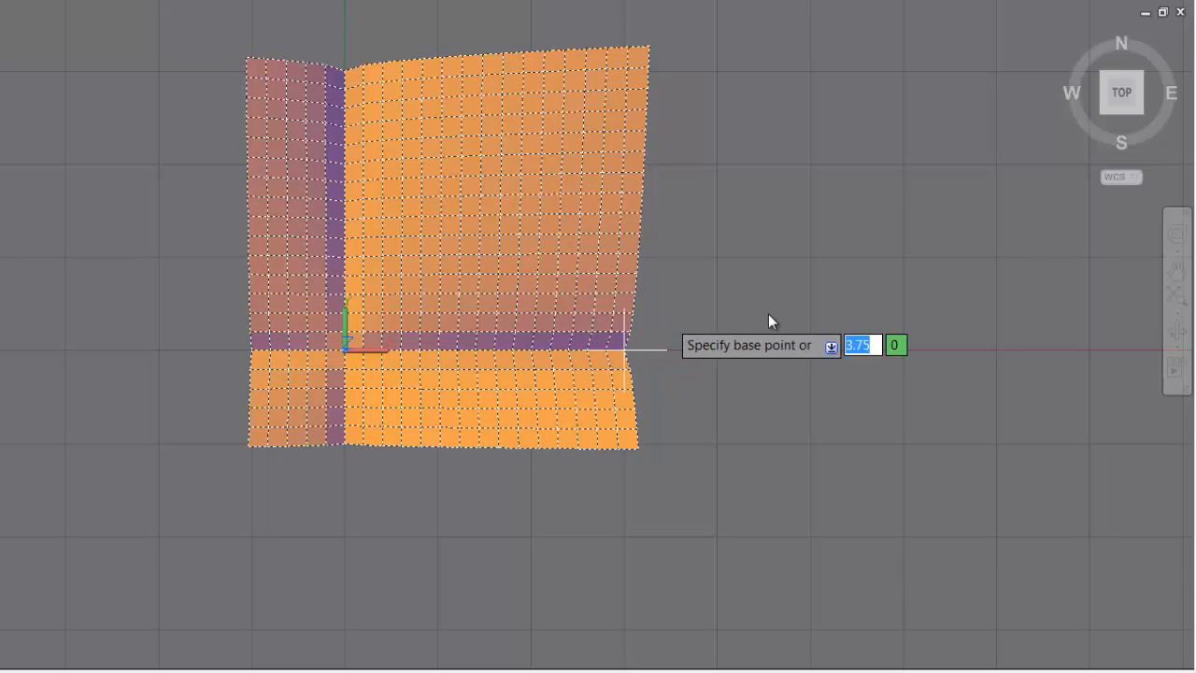
pyautogui.click(809, 265)
pyautogui.click(731, 328)
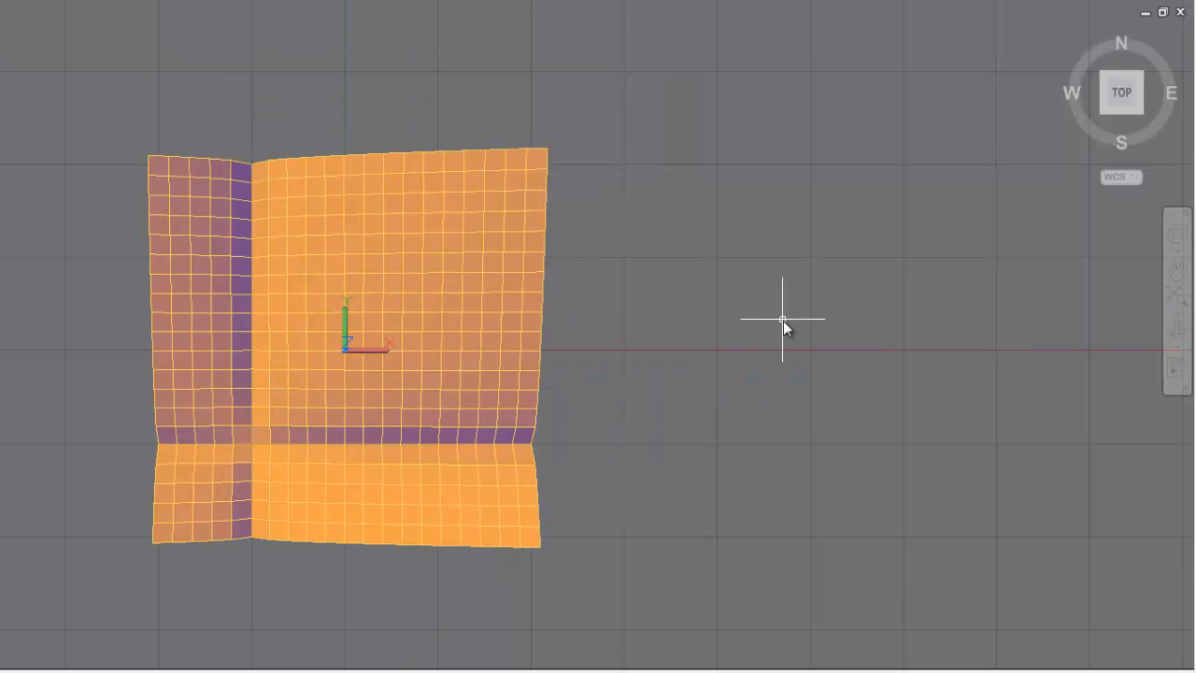
# - Apply a second SHAPE-M deformation to the repositioned mesh along Z, with function S02 and offset 2.5
pyautogui.write('SHAPE-M')
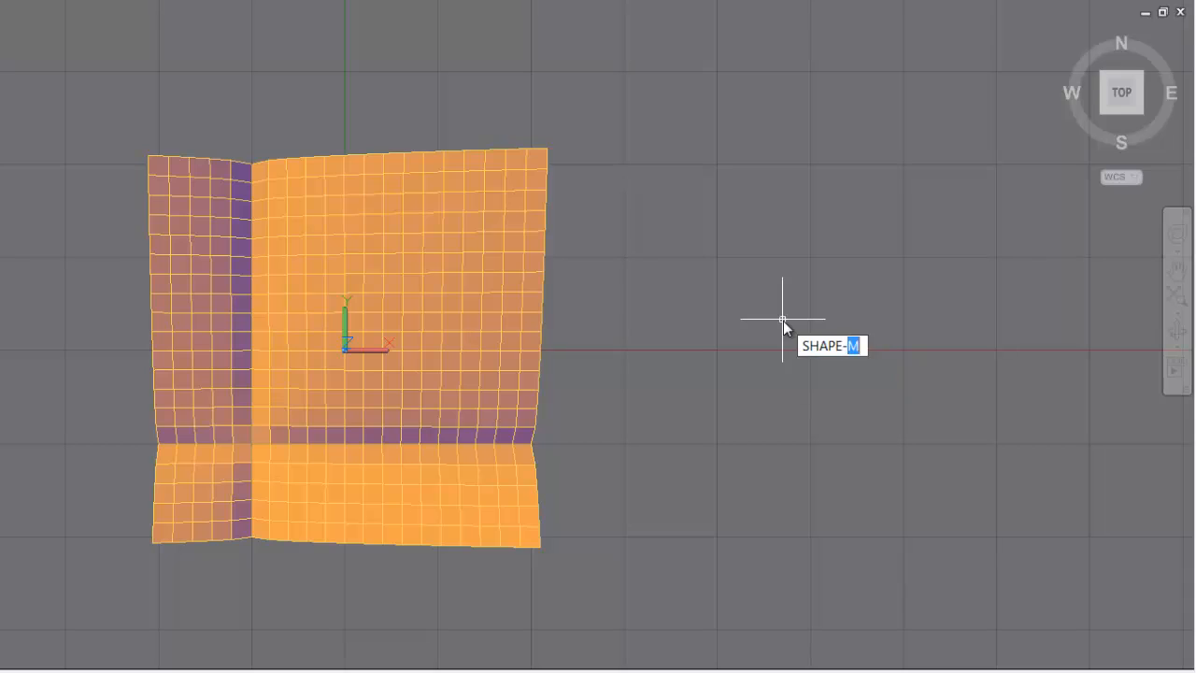
pyautogui.press('Return')
pyautogui.click(515, 331)
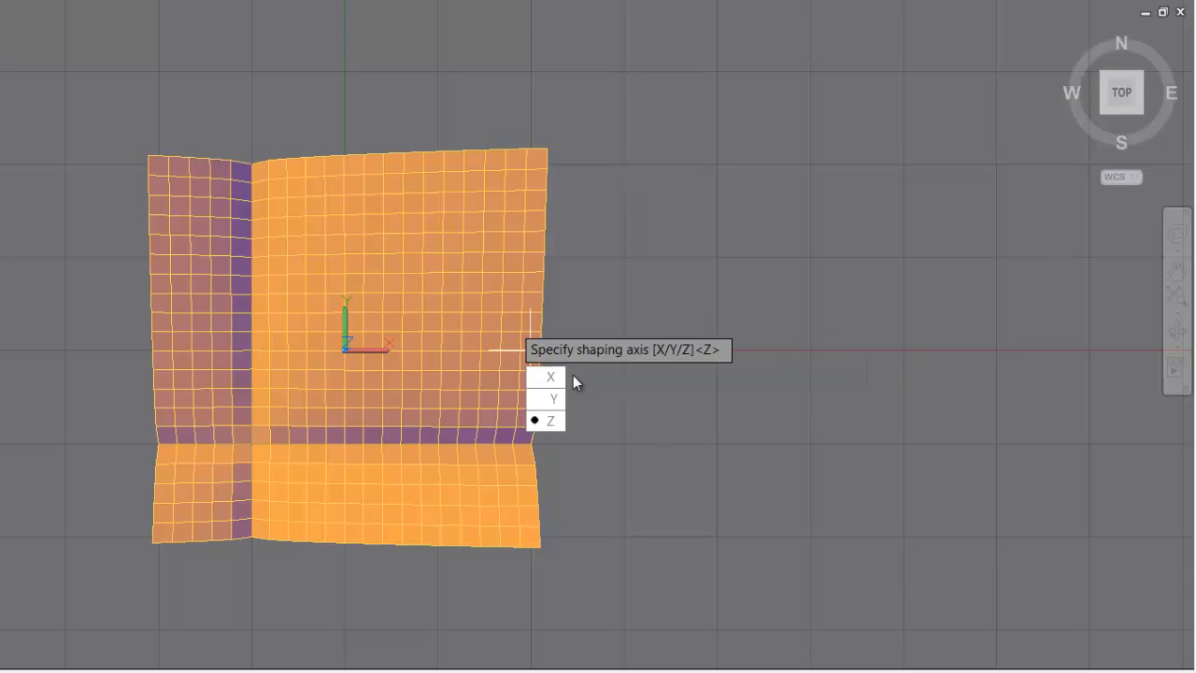
pyautogui.press('Return')
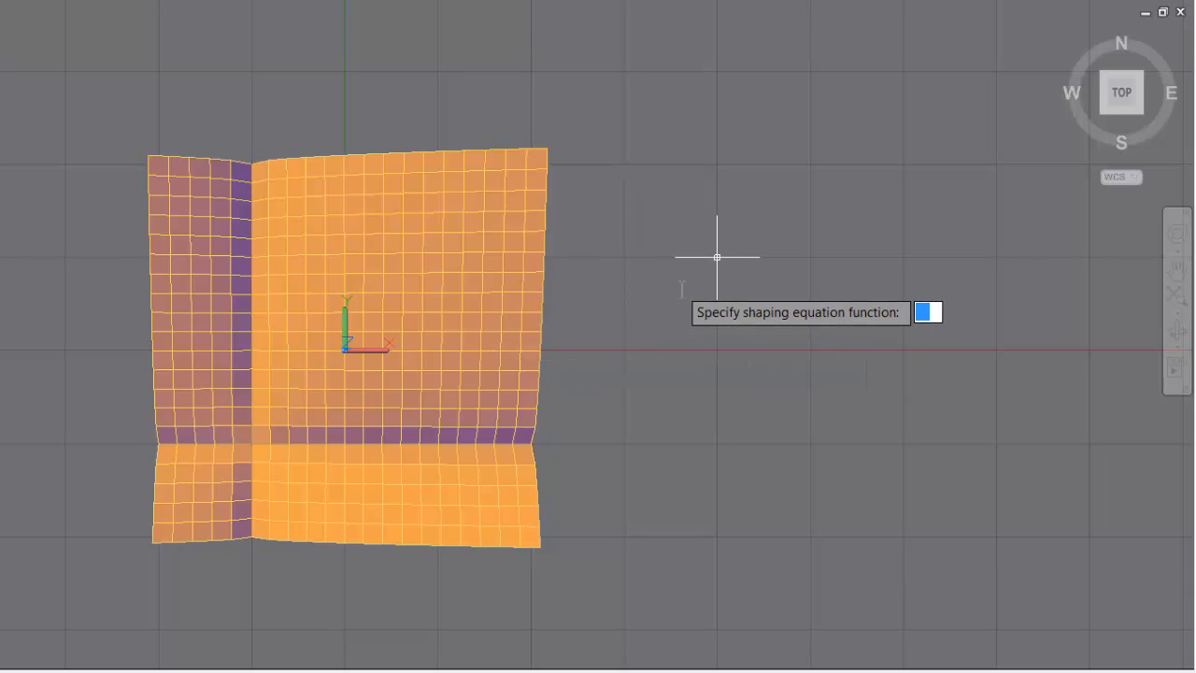
pyautogui.write('S02')
pyautogui.press('Return')
pyautogui.write('2.5')
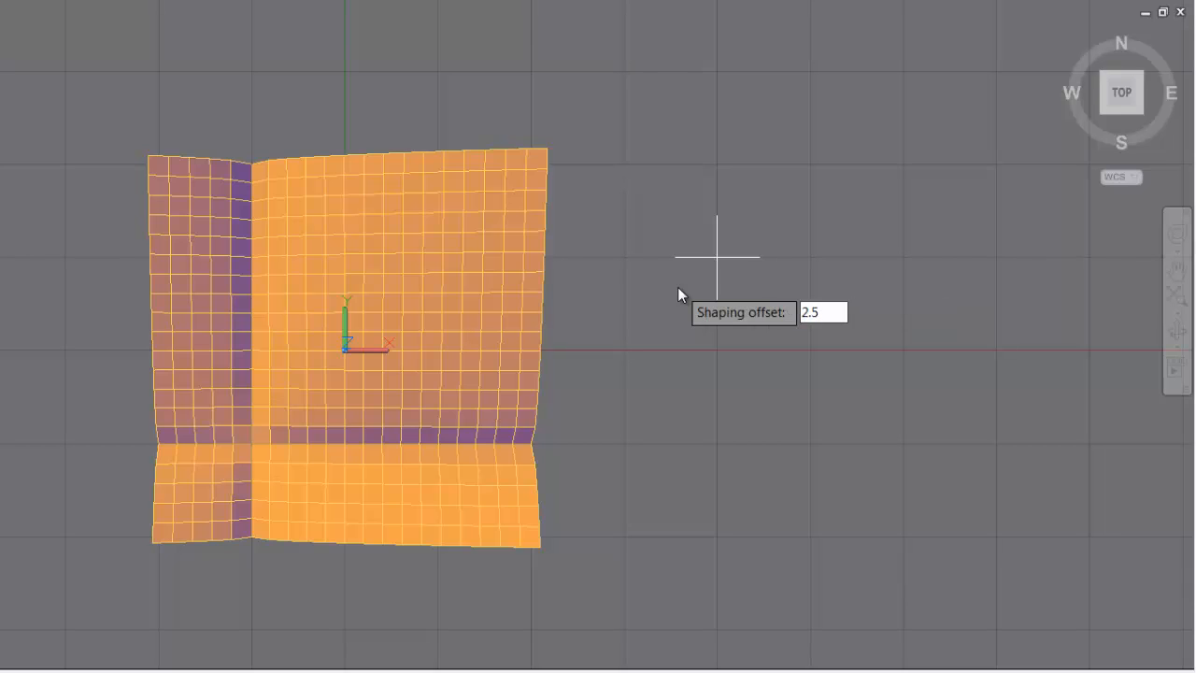
pyautogui.press('Return')
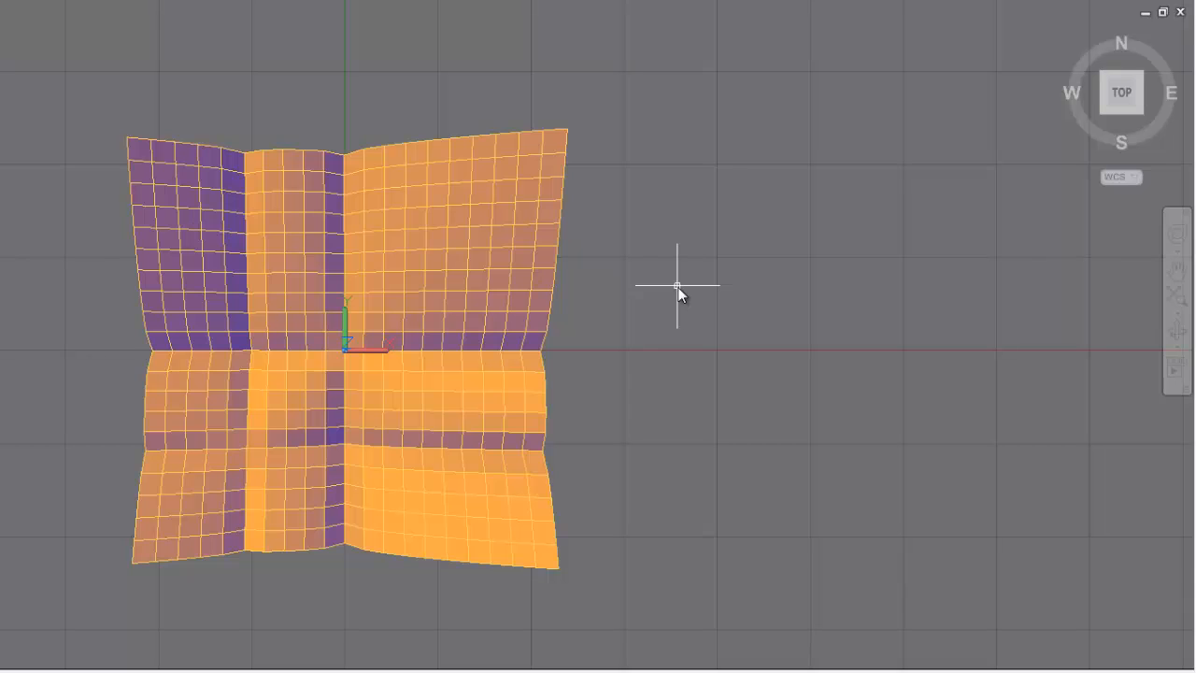
# - Move the twice-shaped mesh diagonally by one more grid square along negative X and negative Y
pyautogui.write('m')
pyautogui.press('Return')
pyautogui.click(519, 300)
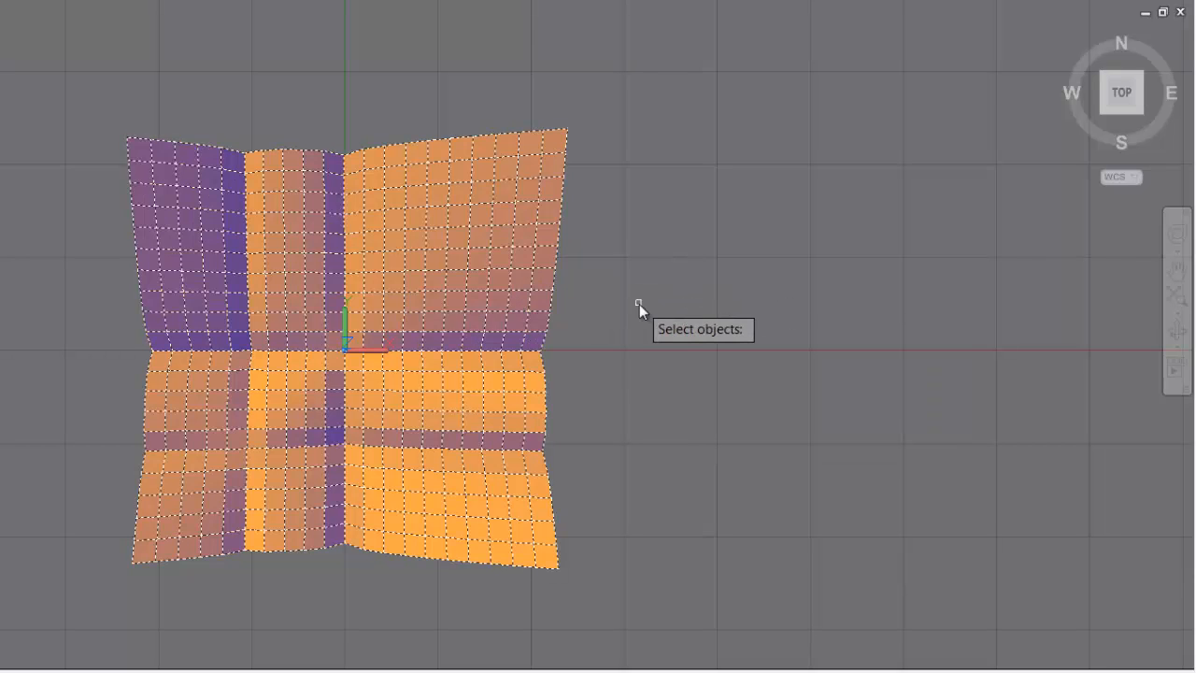
pyautogui.press('Return')
pyautogui.click(828, 285)
pyautogui.click(742, 347)
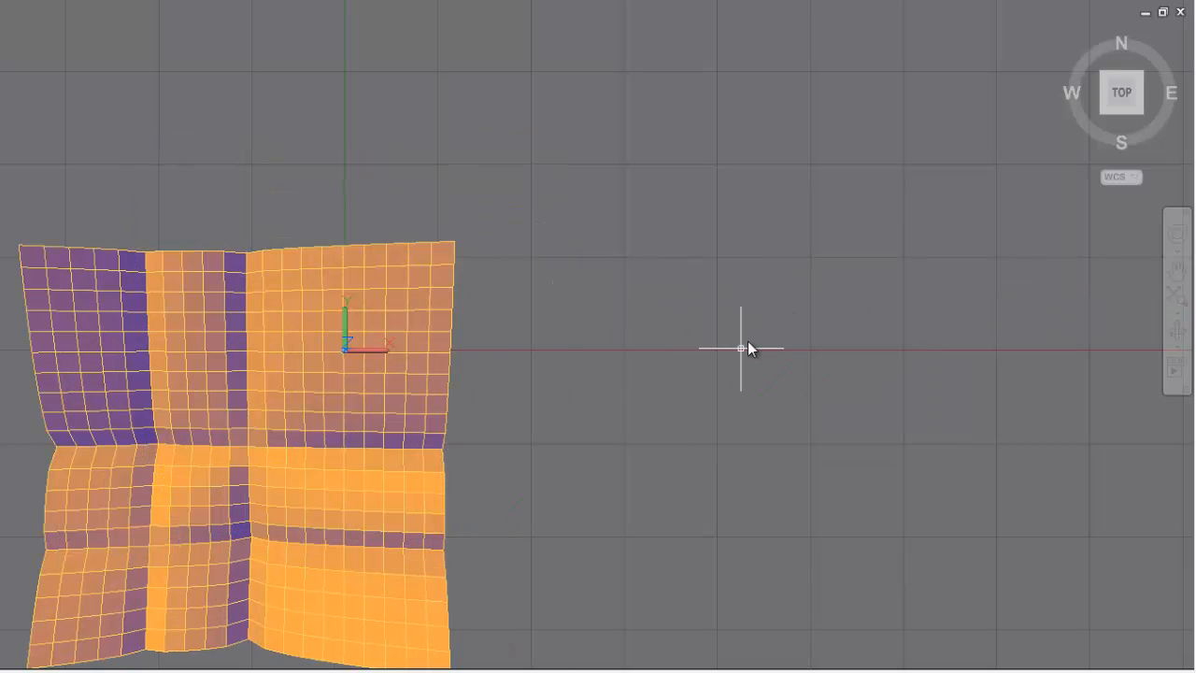
# - Apply a third SHAPE-M deformation to the moved mesh along Z, with function S02 and a shaping offset of 2.5
pyautogui.write('shape-')
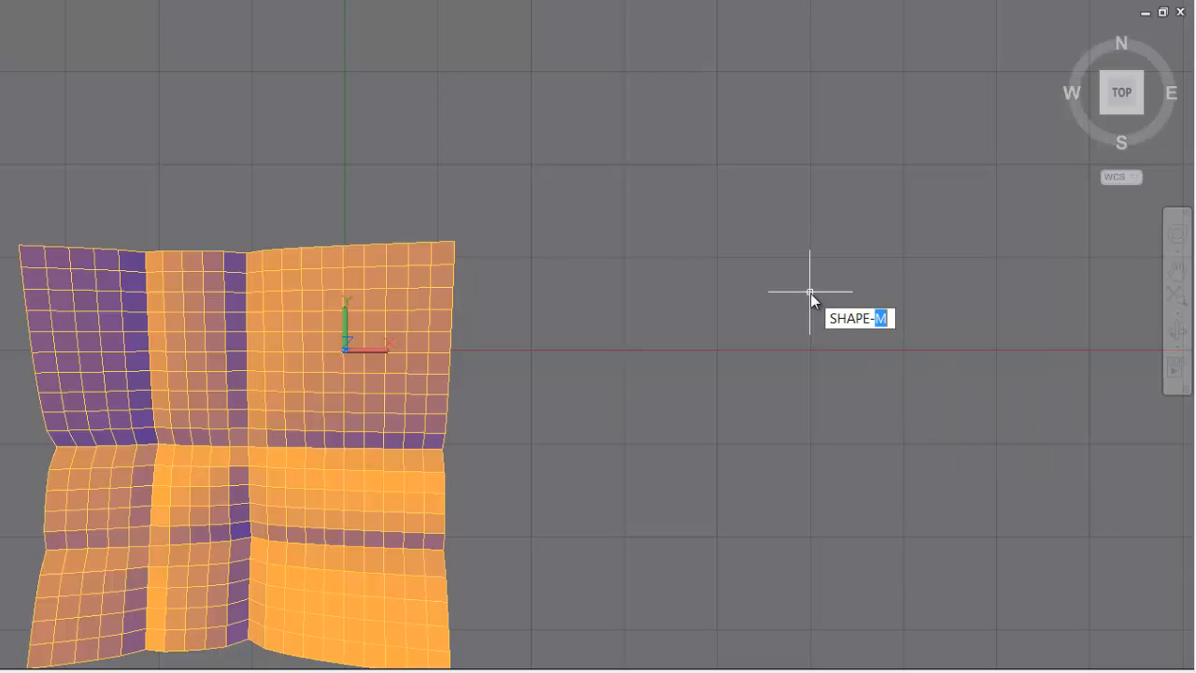
pyautogui.press('Return')
pyautogui.click(407, 311)
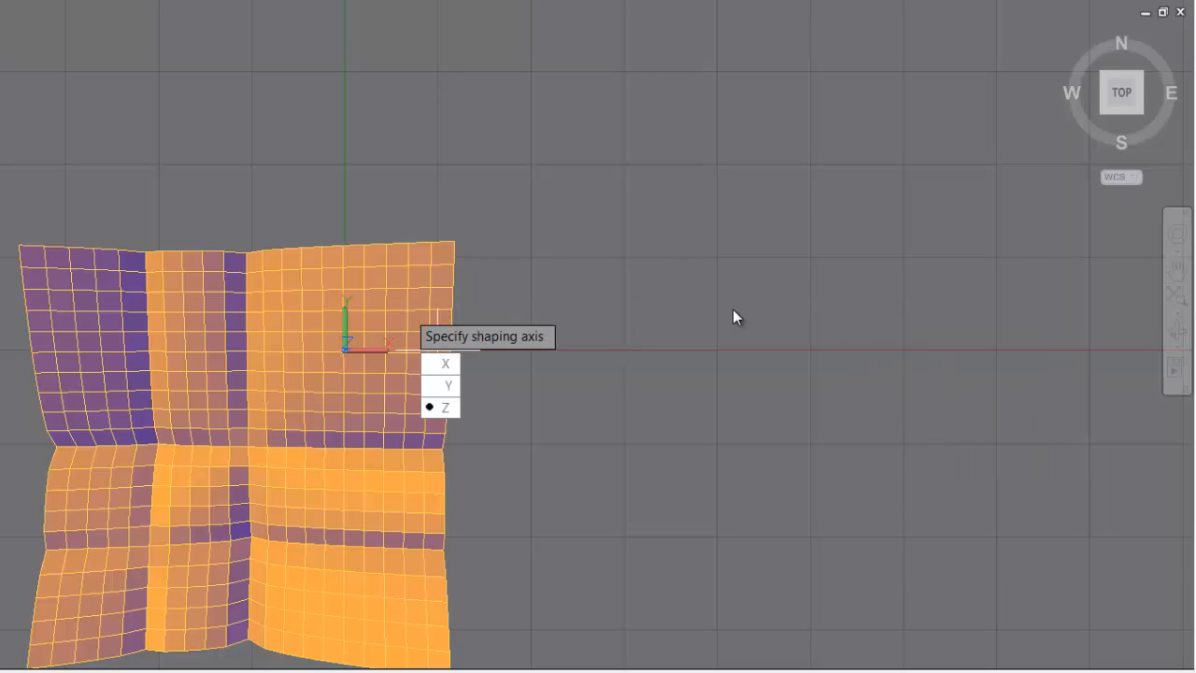
pyautogui.click(455, 409)
pyautogui.write('S02')
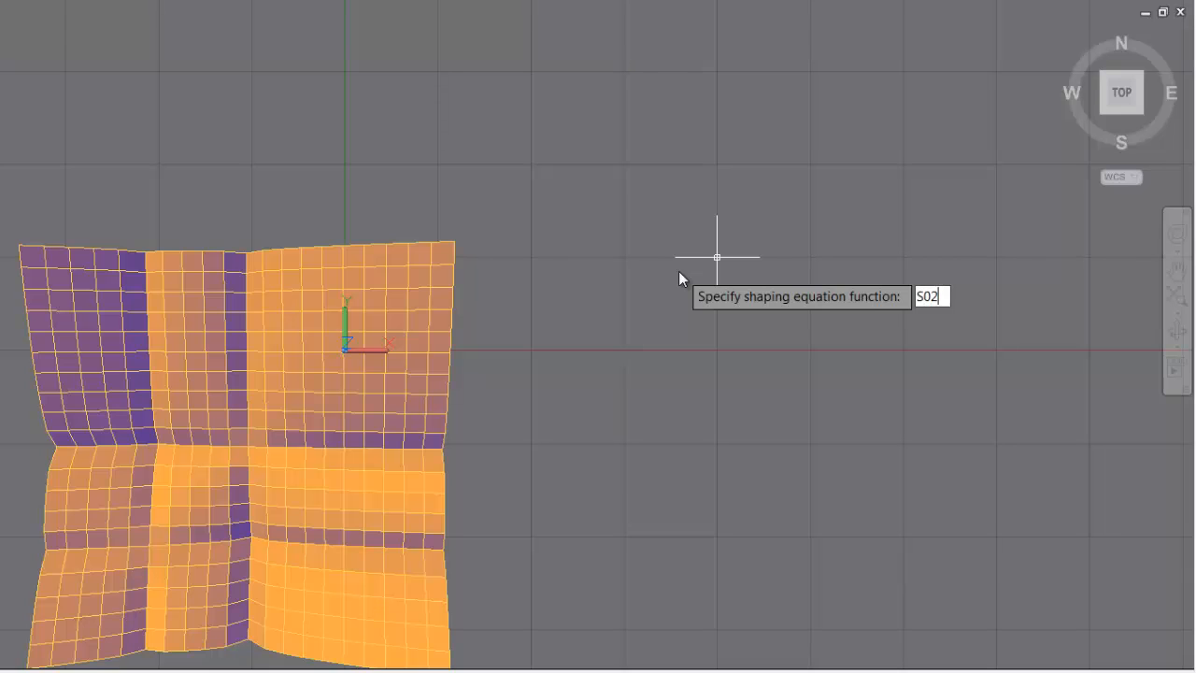
pyautogui.press('Return')
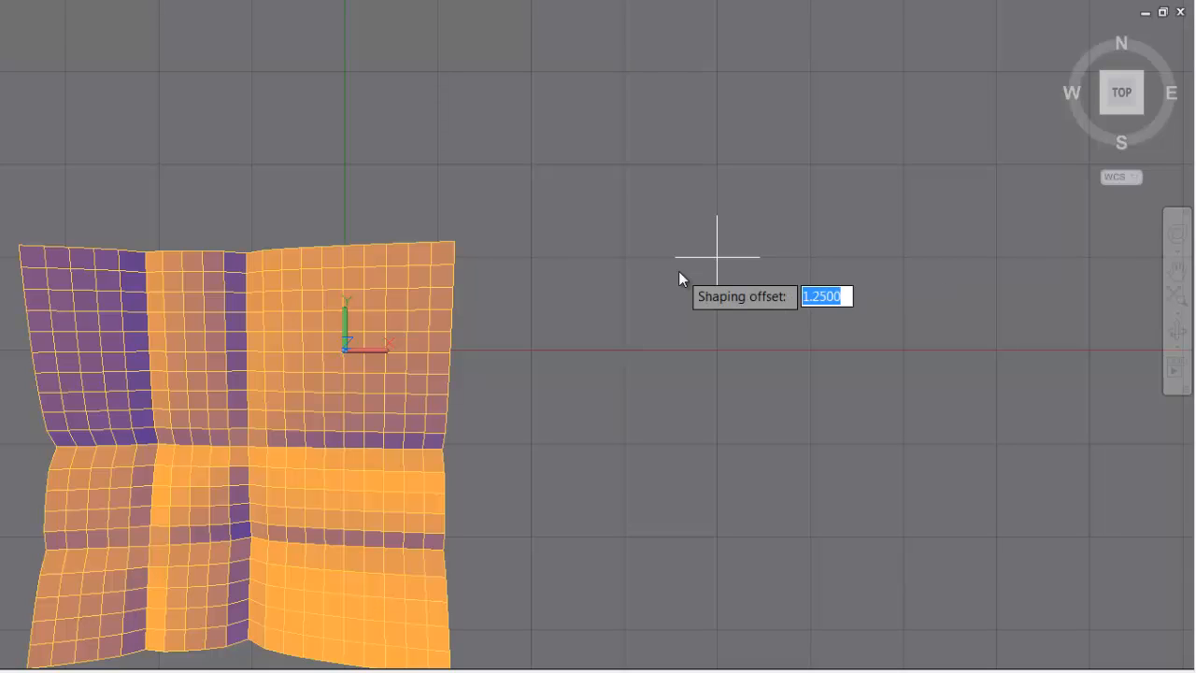
pyautogui.write('2.5')
pyautogui.press('Return')
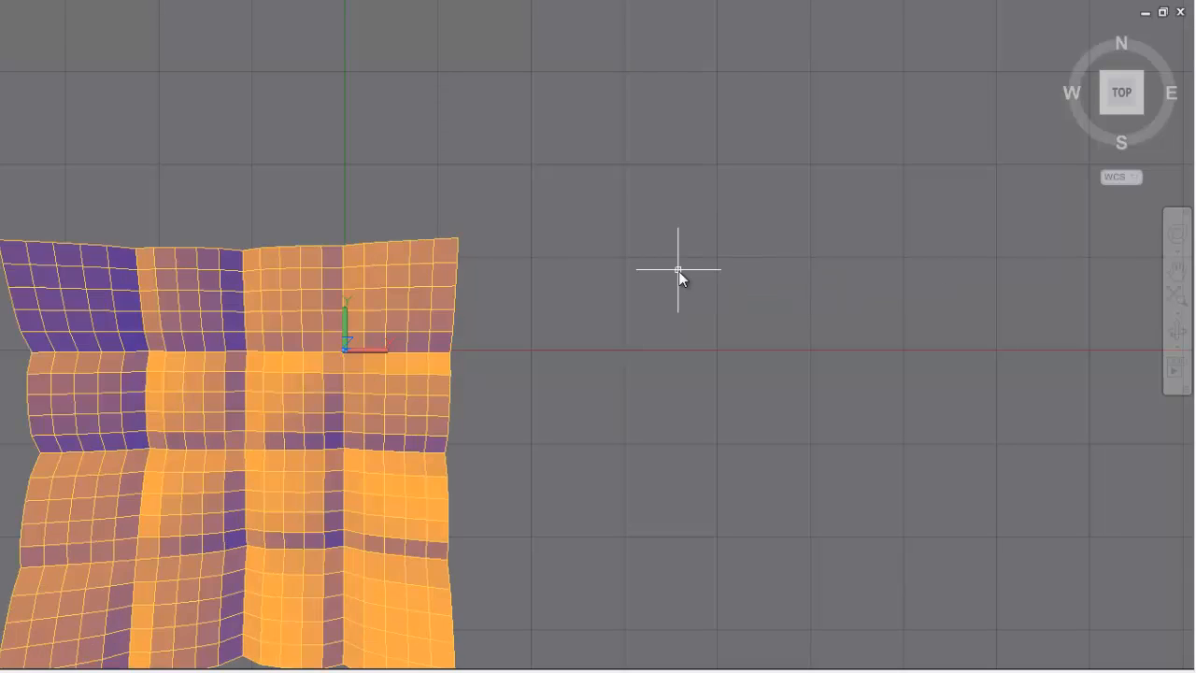
# - Move the mesh back 1.7678 units at 45°, one grid square along positive X and positive Y
pyautogui.write('M')
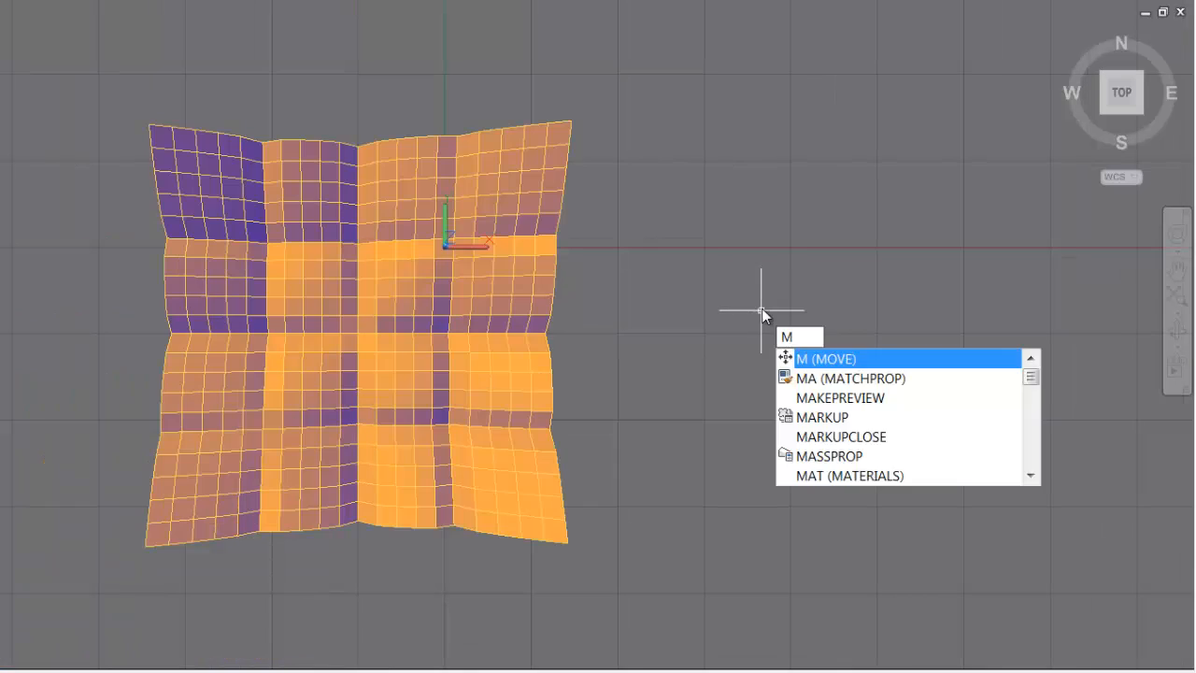
pyautogui.press('Return')
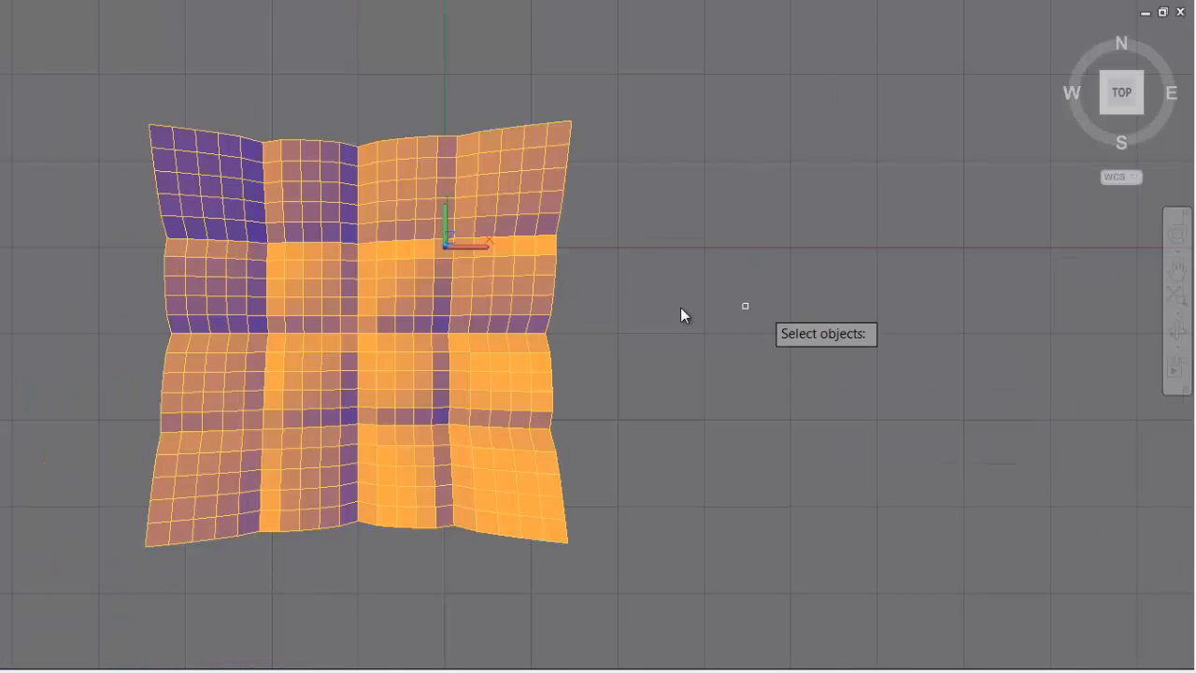
pyautogui.click(438, 308)
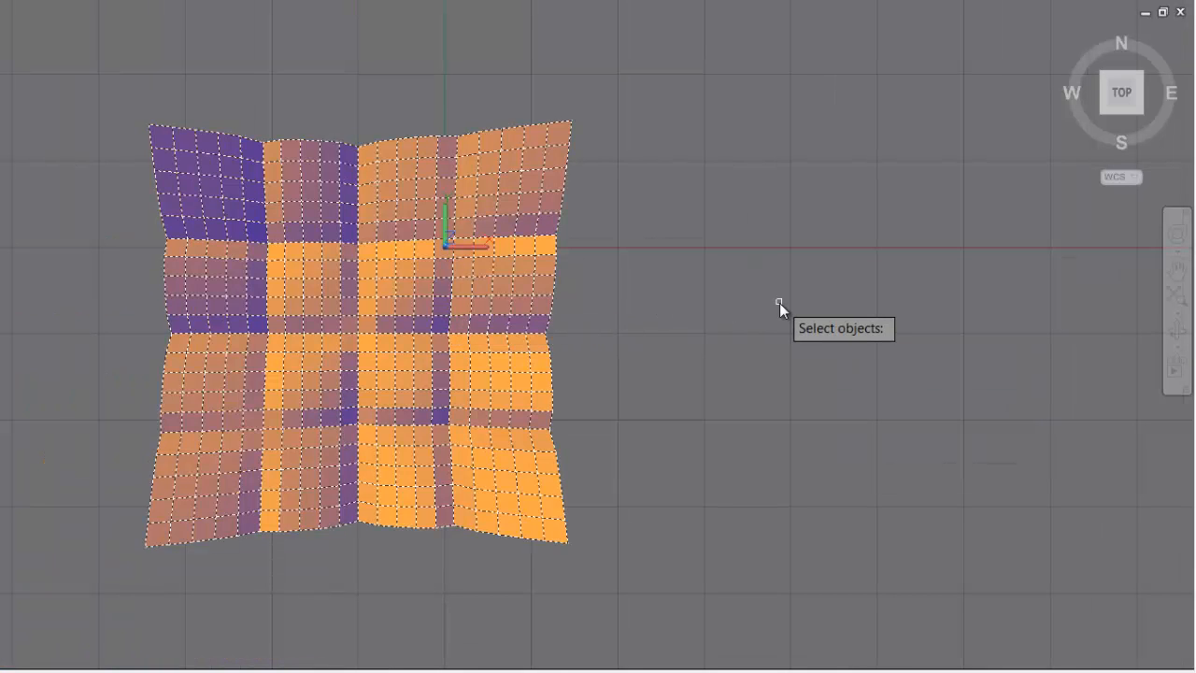
pyautogui.press('Return')
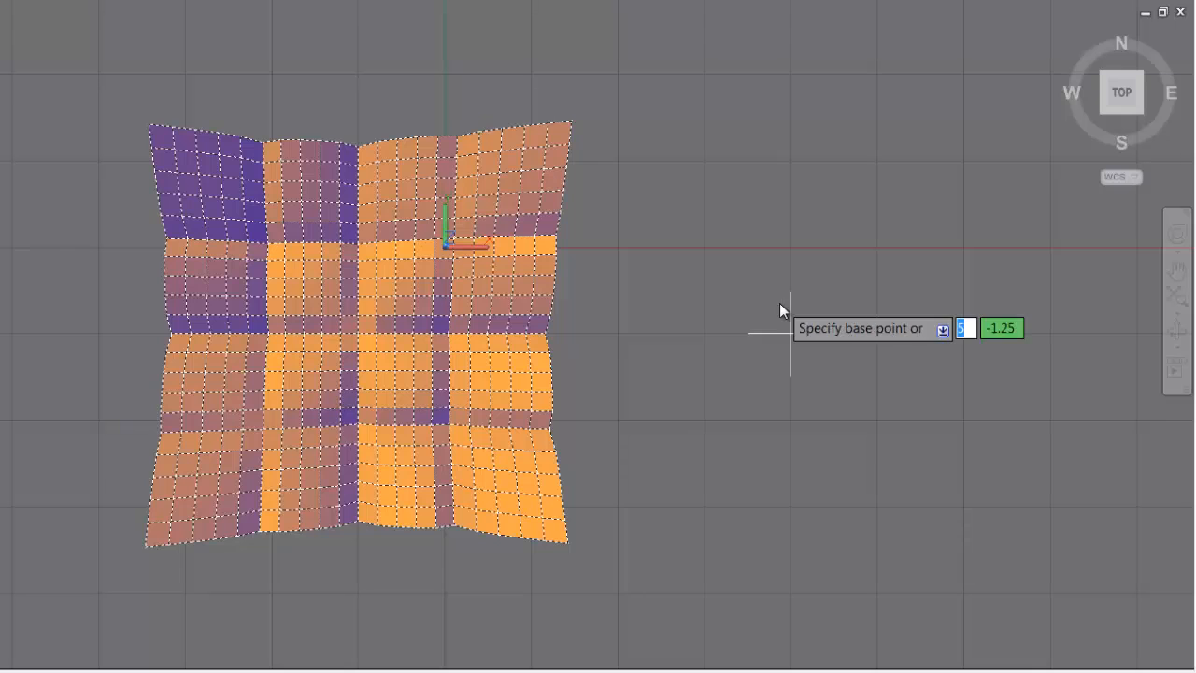
pyautogui.click(792, 160)
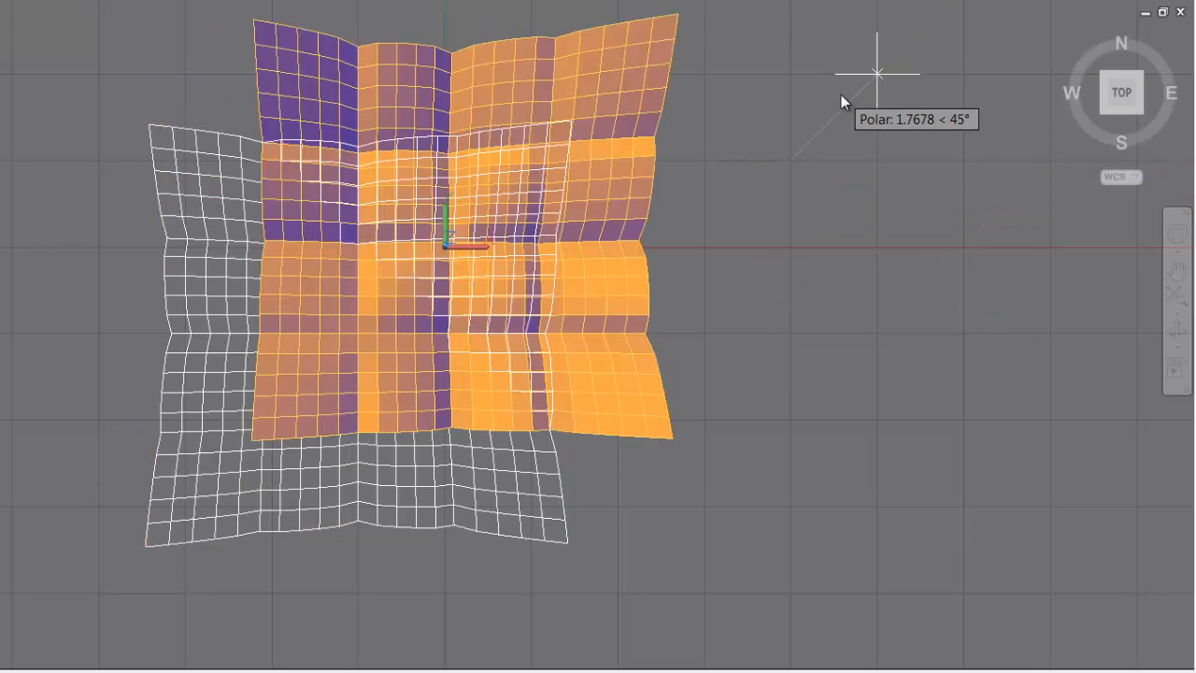
pyautogui.click(841, 102)
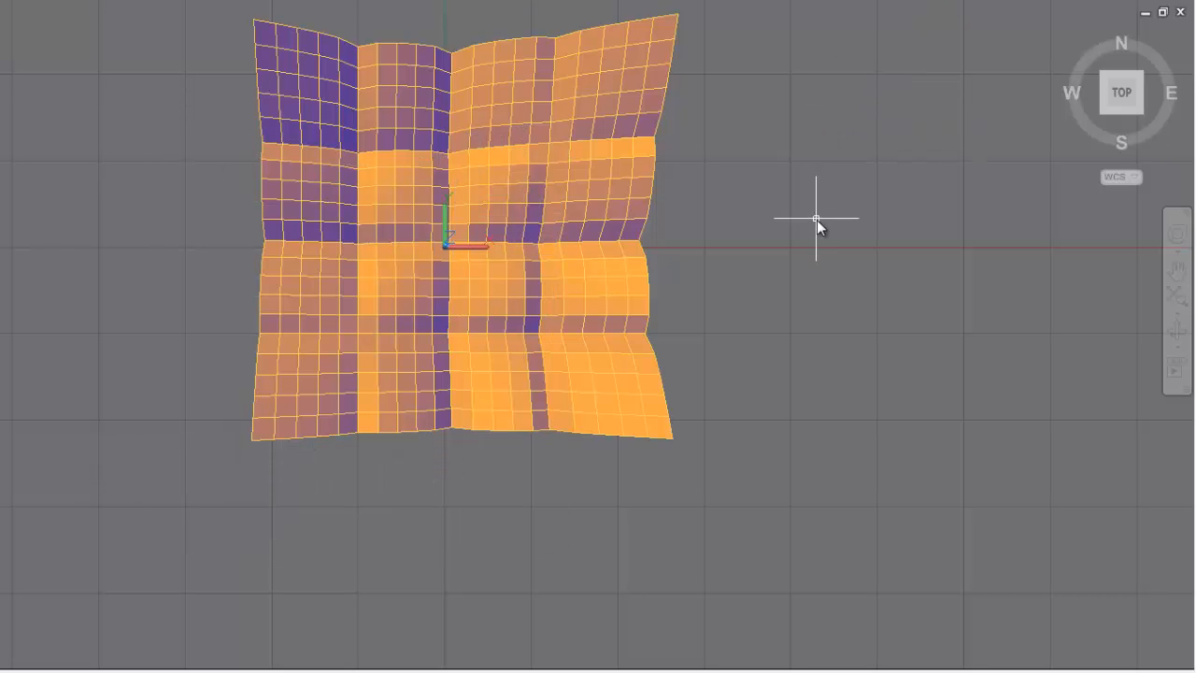
# - Shape the recentered mesh along the Z axis with SHAPE-M, using function S05 and a shaping offset of 5
pyautogui.moveTo(816, 224); pyautogui.dragTo(764, 323, button='middle')
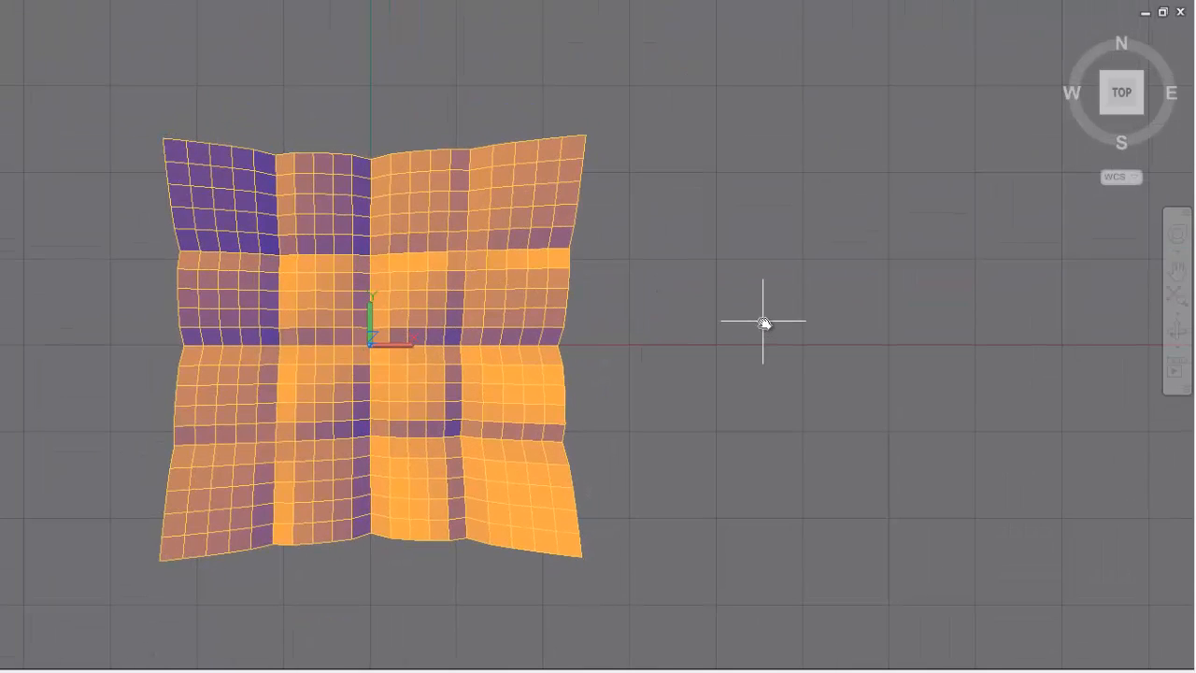
pyautogui.write('SHAPE')
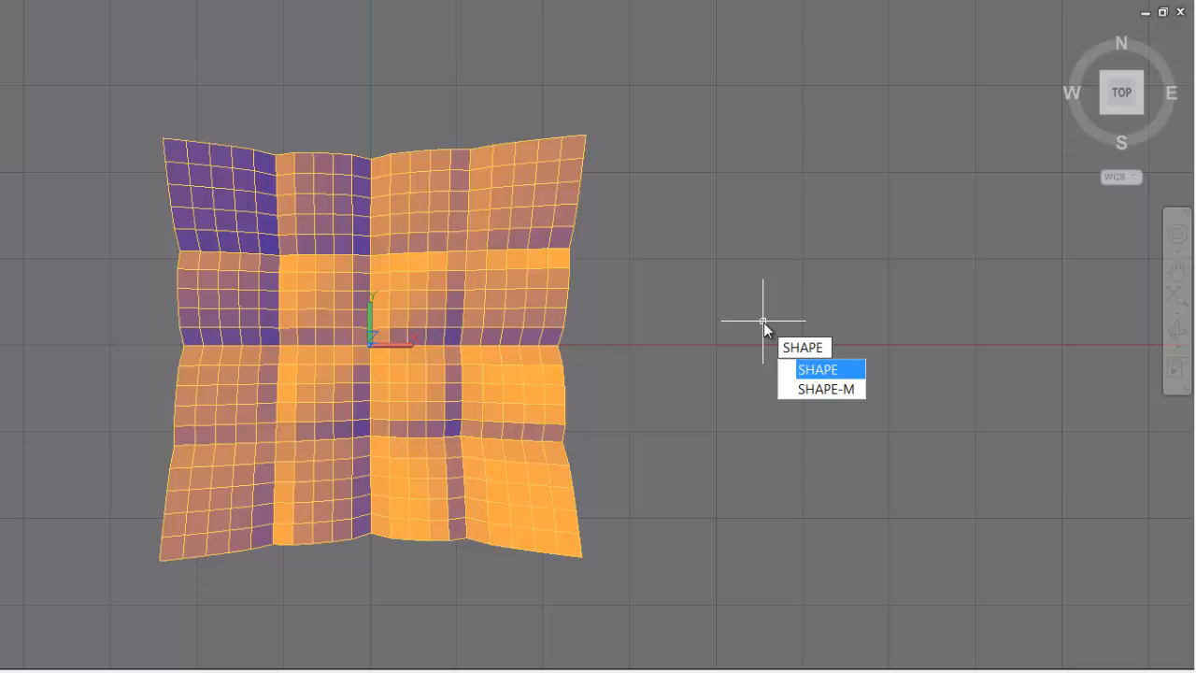
pyautogui.press('Down')
pyautogui.press('Return')
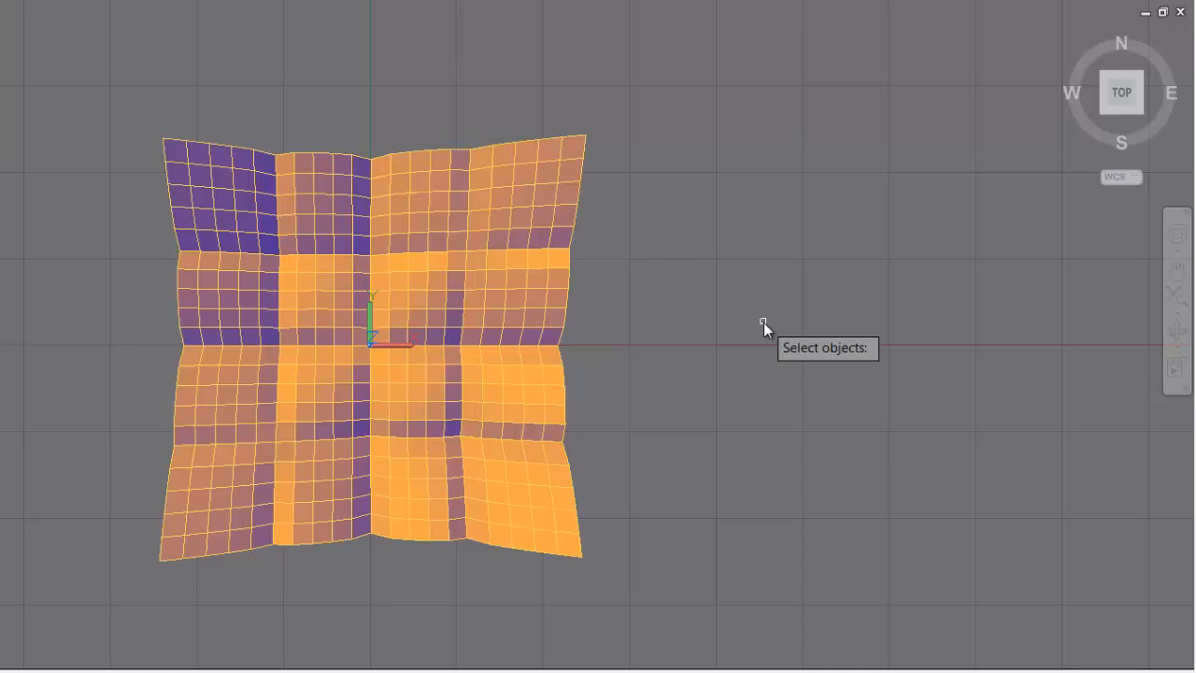
pyautogui.click(530, 333)
pyautogui.click(564, 430)
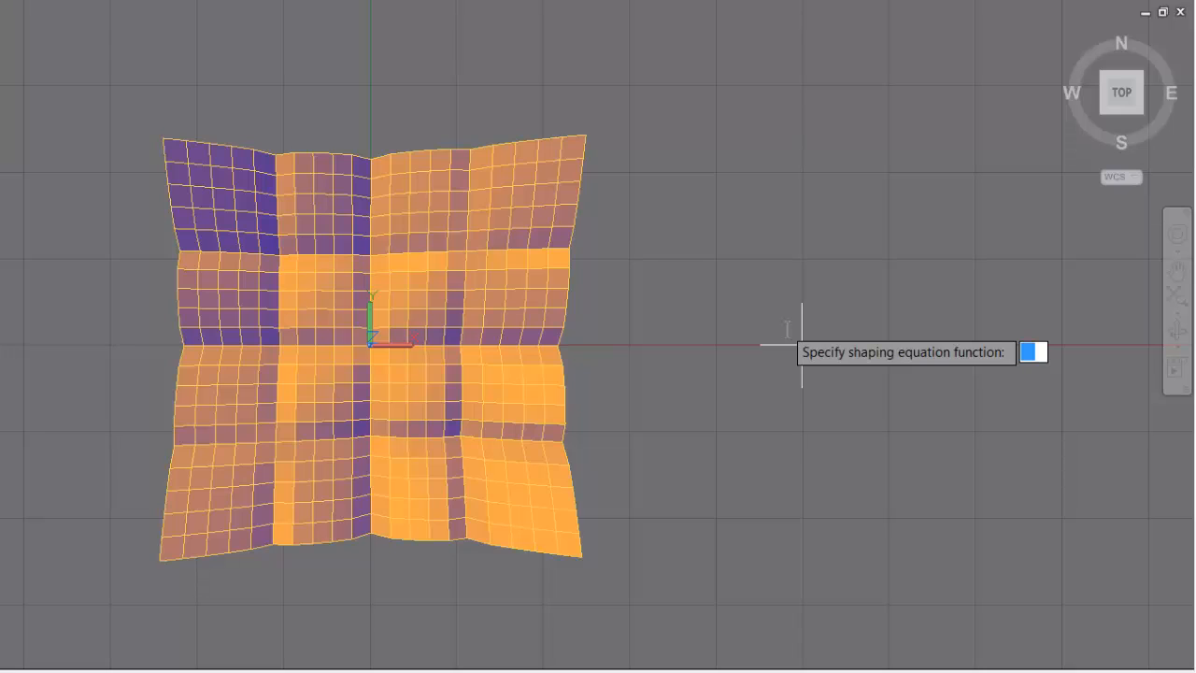
pyautogui.write('505')
pyautogui.press('Return')
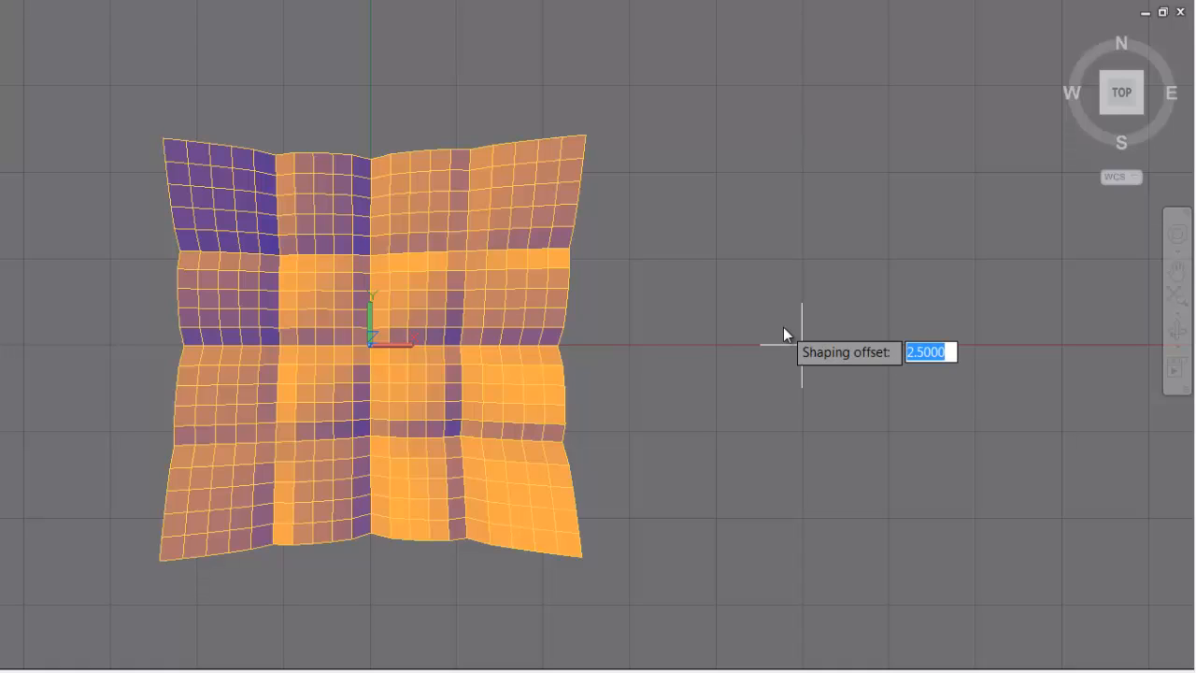
pyautogui.write('5')
pyautogui.press('Return')
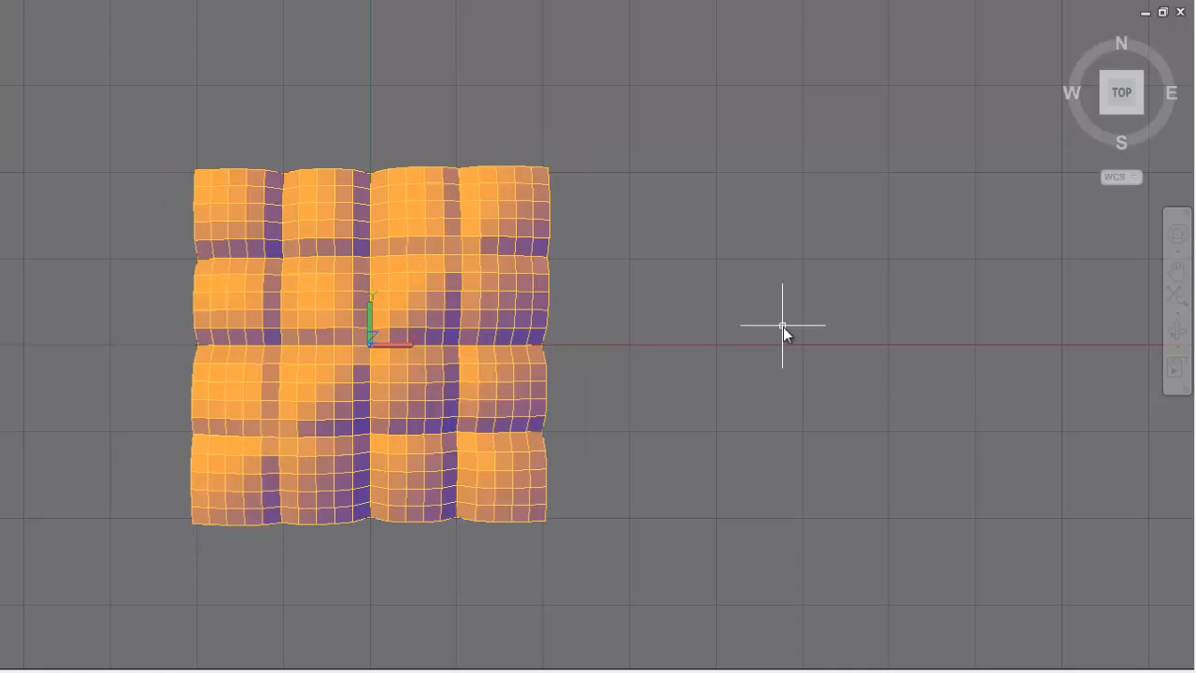
# - View the domed mesh in 3D and set its smoothness to Level 2
pyautogui.click(1100, 110)
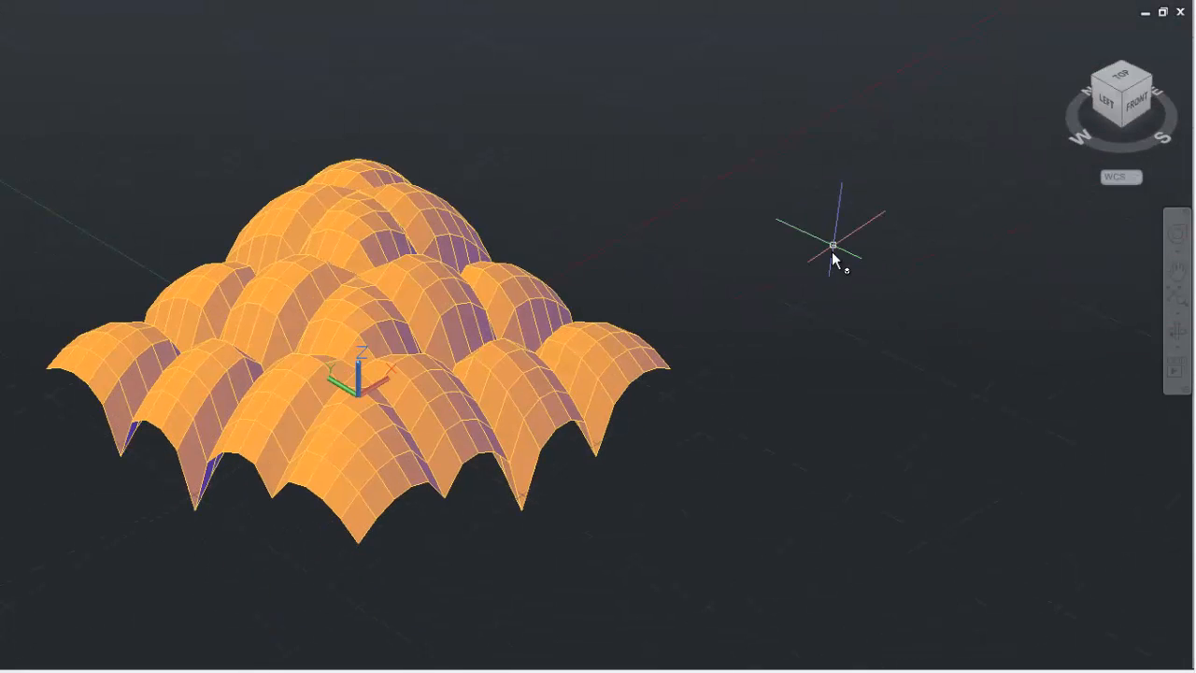
pyautogui.keyDown('shift'); pyautogui.moveTo(1112, 309); pyautogui.dragTo(670, 345, button='middle'); pyautogui.keyUp('shift')
pyautogui.click(489, 366)
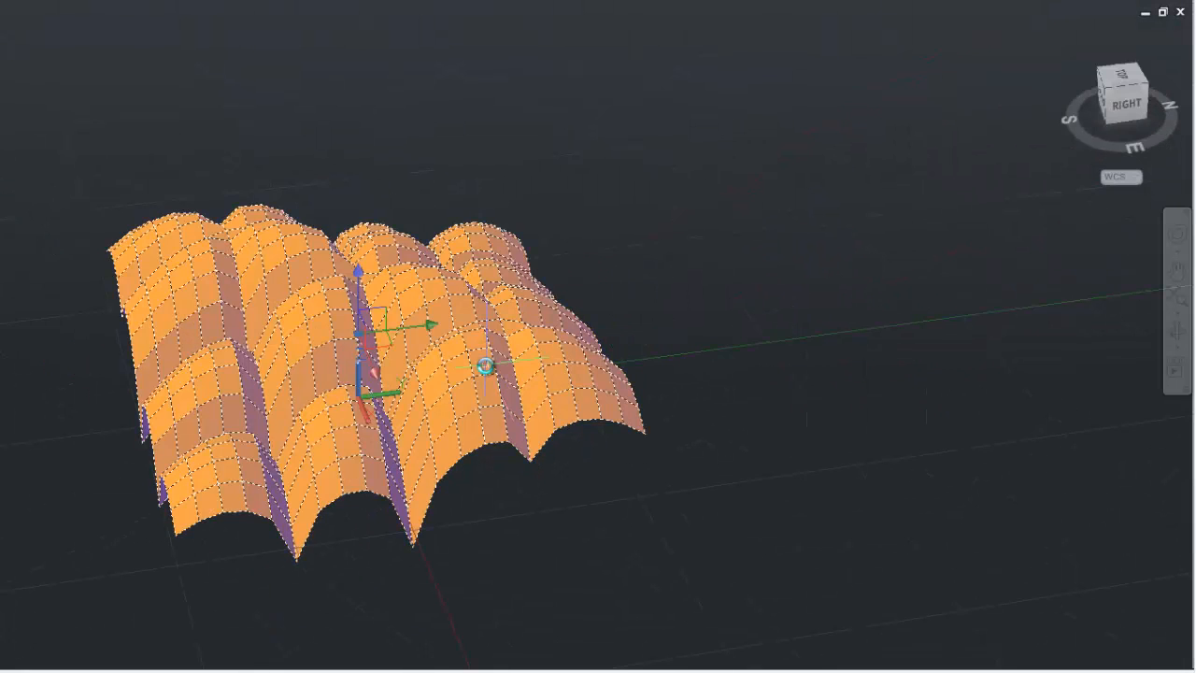
pyautogui.click(679, 255)
pyautogui.click(679, 255)
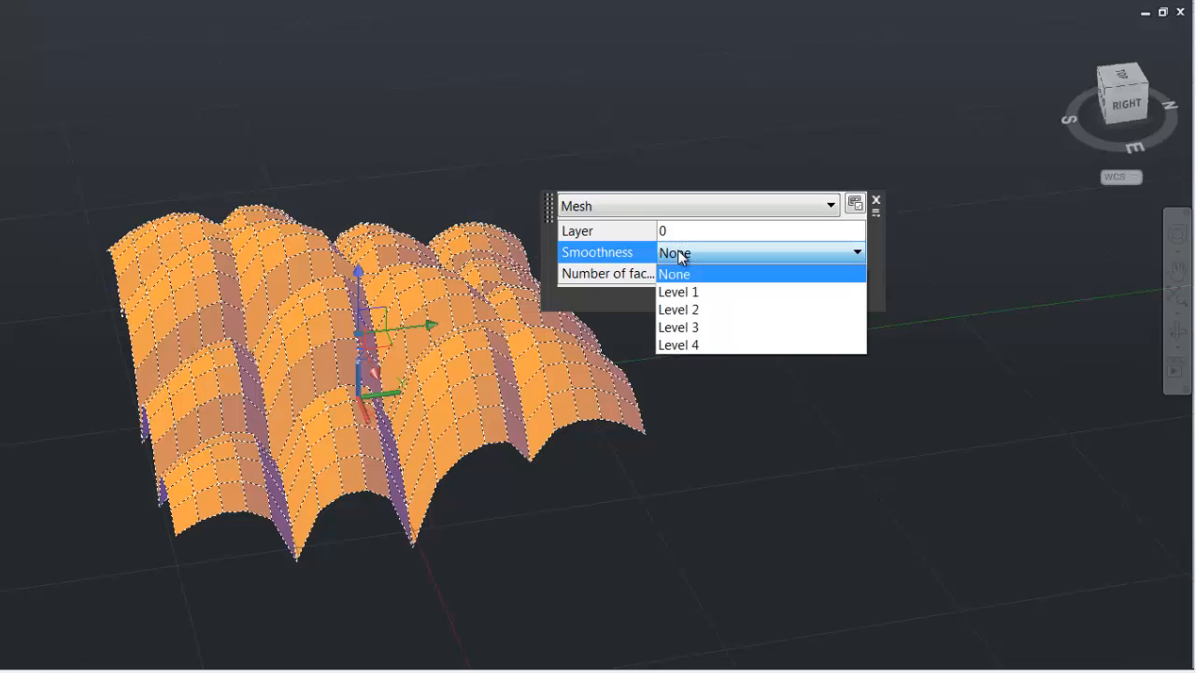
pyautogui.click(680, 314)
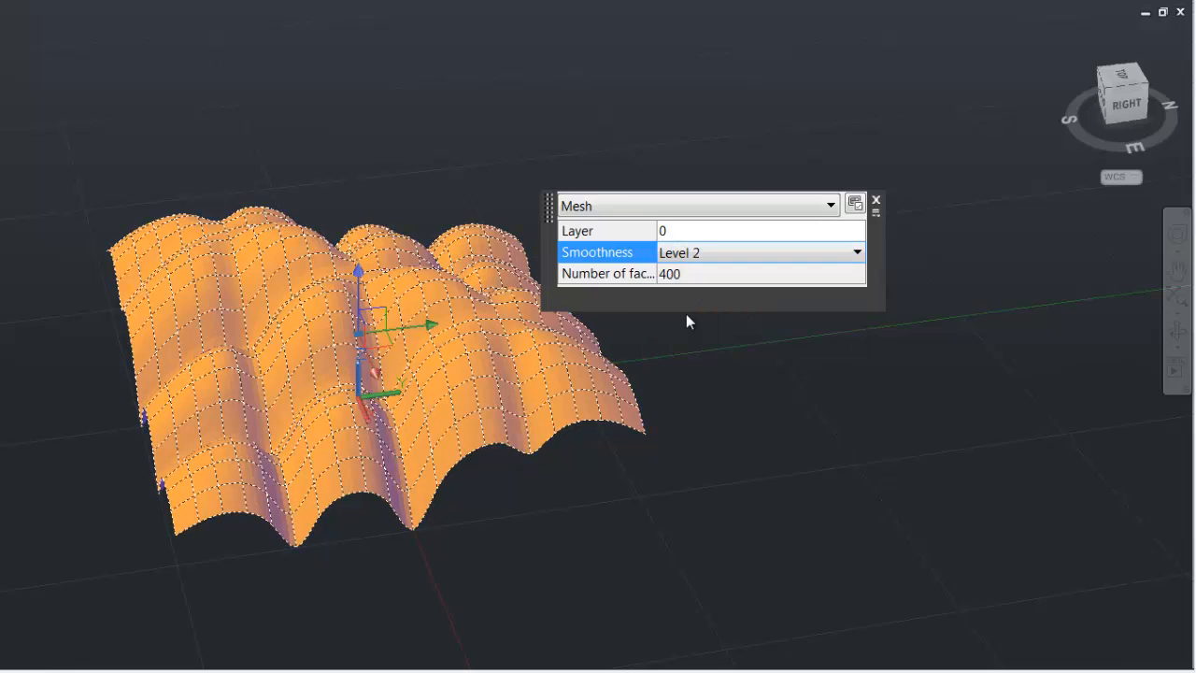
pyautogui.press('Escape')
# - Thicken the smoothed domed mesh into a solid with a thickness of 0.05
pyautogui.scroll(2, 694, 323)
pyautogui.keyDown('shift'); pyautogui.moveTo(695, 329); pyautogui.dragTo(882, 279, button='middle'); pyautogui.keyUp('shift')
pyautogui.click(428, 323)
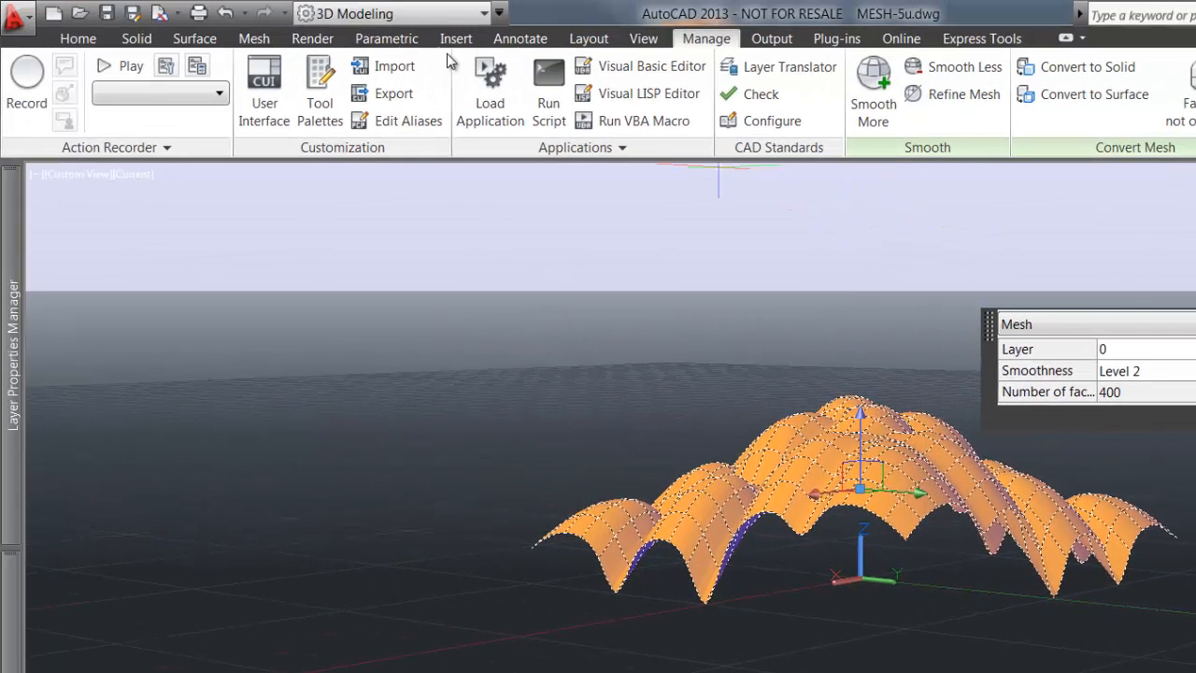
pyautogui.click(138, 39)
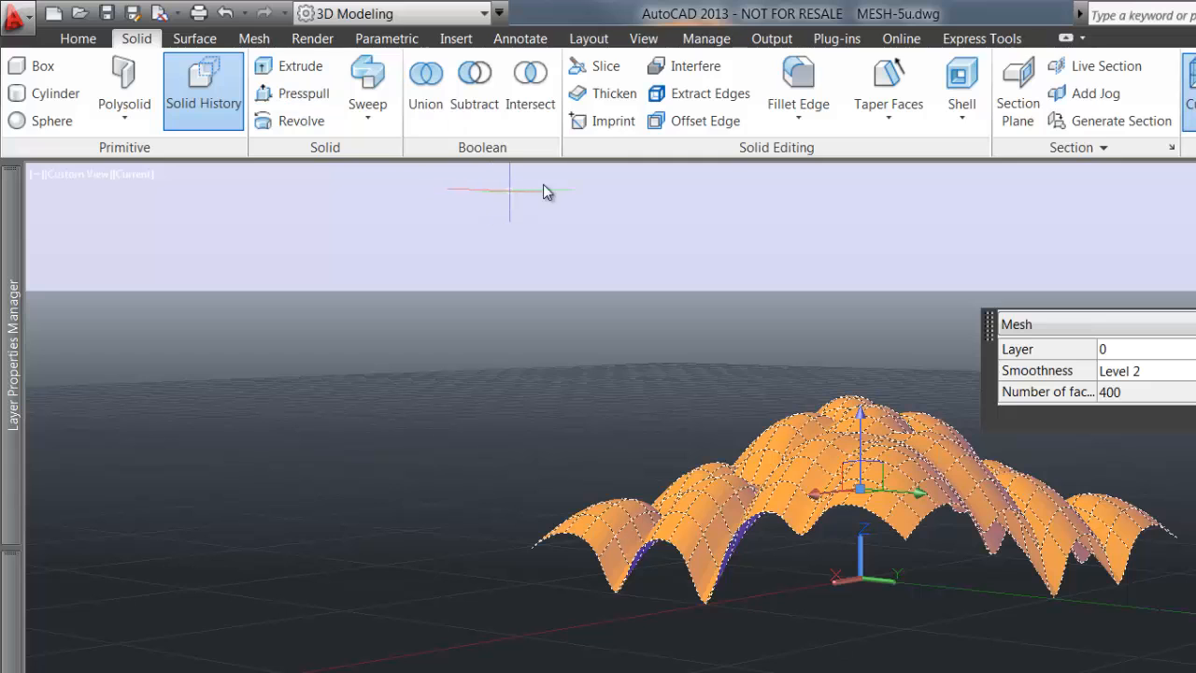
pyautogui.click(608, 94)
pyautogui.click(1052, 520)
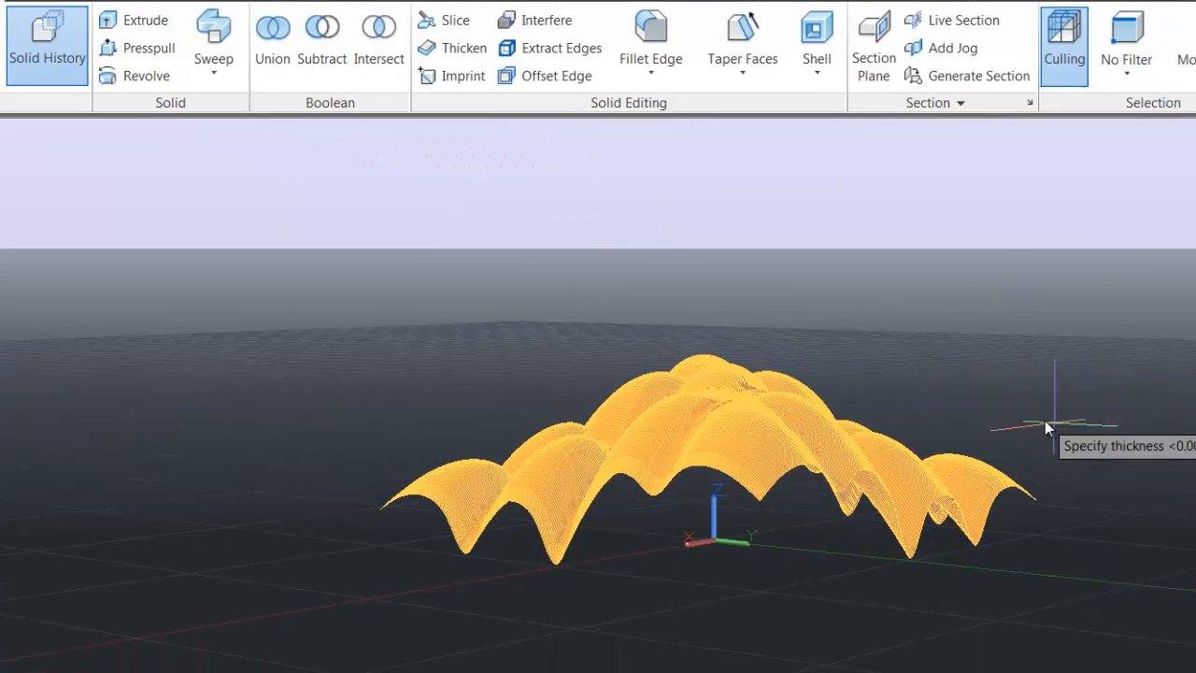
pyautogui.write('0.')
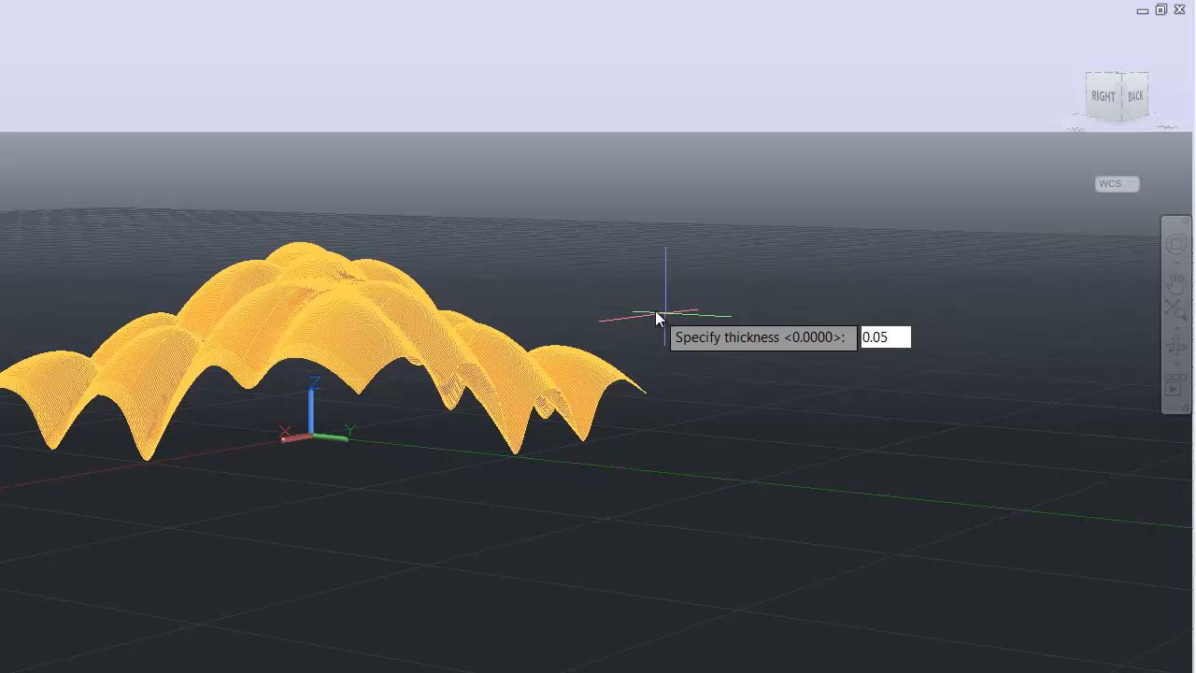
pyautogui.write('05')
pyautogui.press('Return')
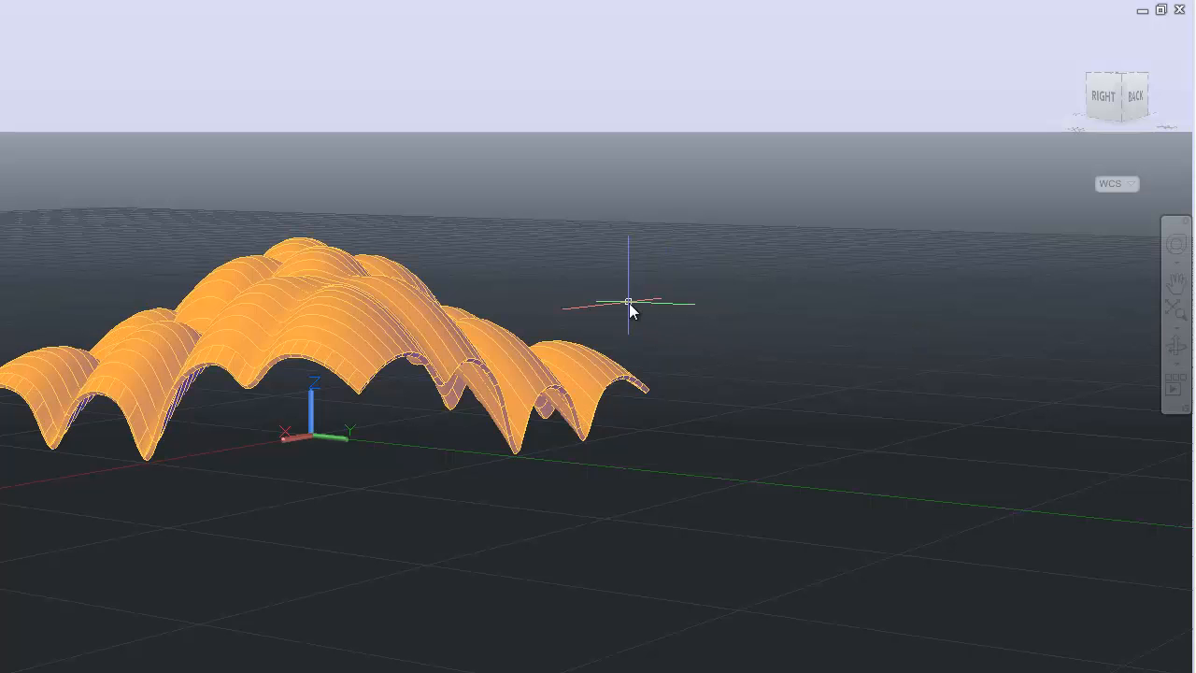
pyautogui.scroll(5, 621, 318)
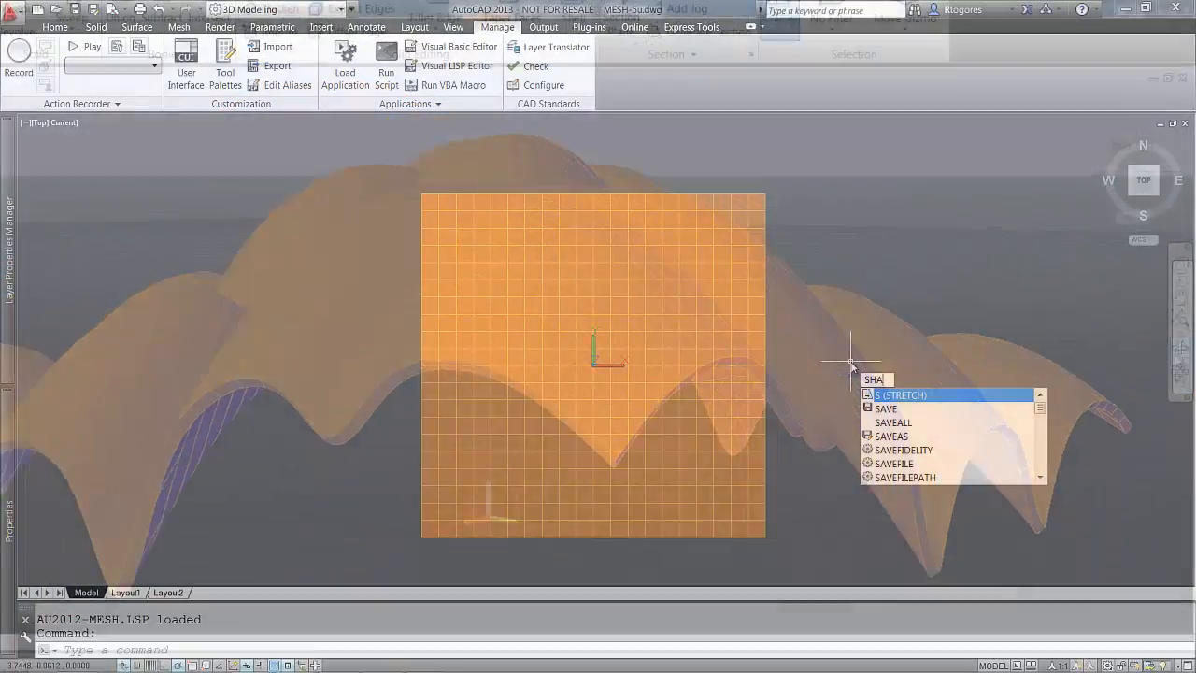
# - Shape the flat, origin-centered mesh along the Z axis with SHAPE-M, using function S02 and a shaping offset of 3
pyautogui.write('PE-M')
pyautogui.press('Return')
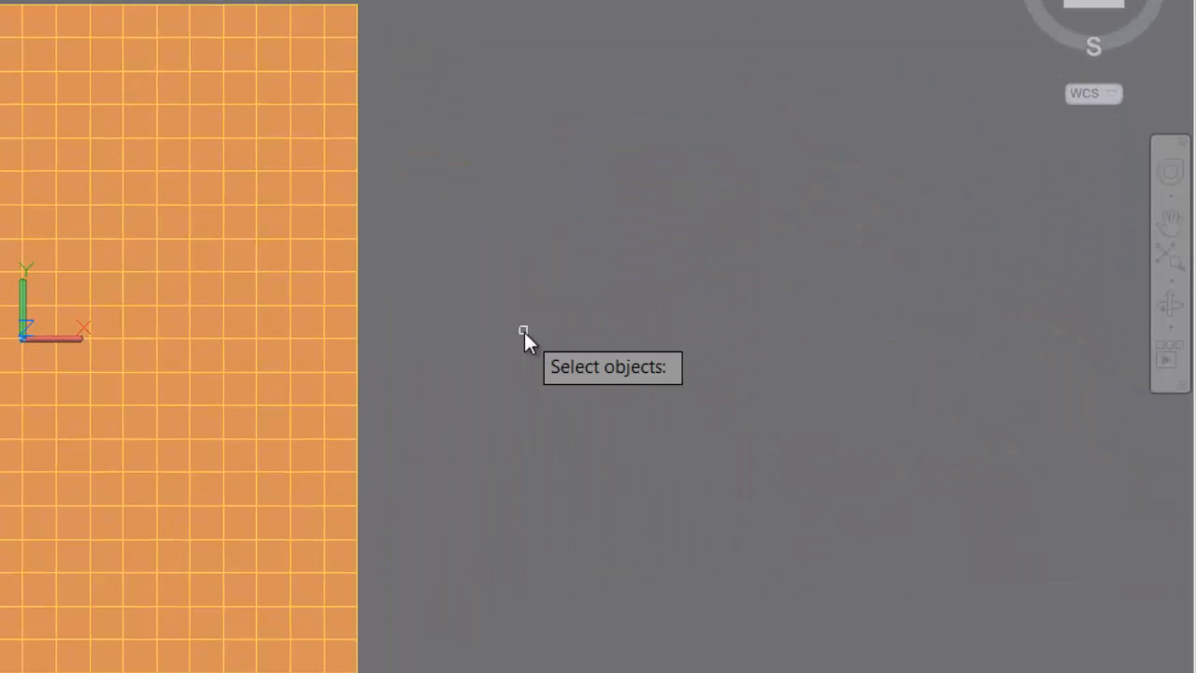
pyautogui.click(286, 230)
pyautogui.press('Return')
pyautogui.click(341, 354)
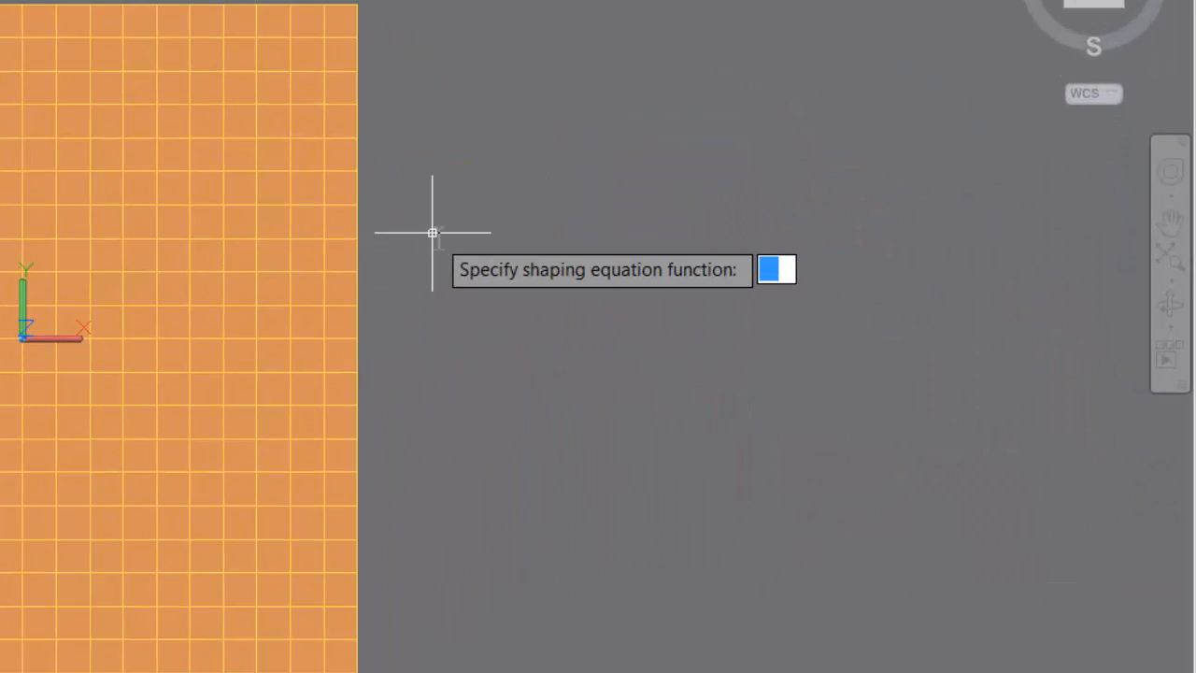
pyautogui.write('S02')
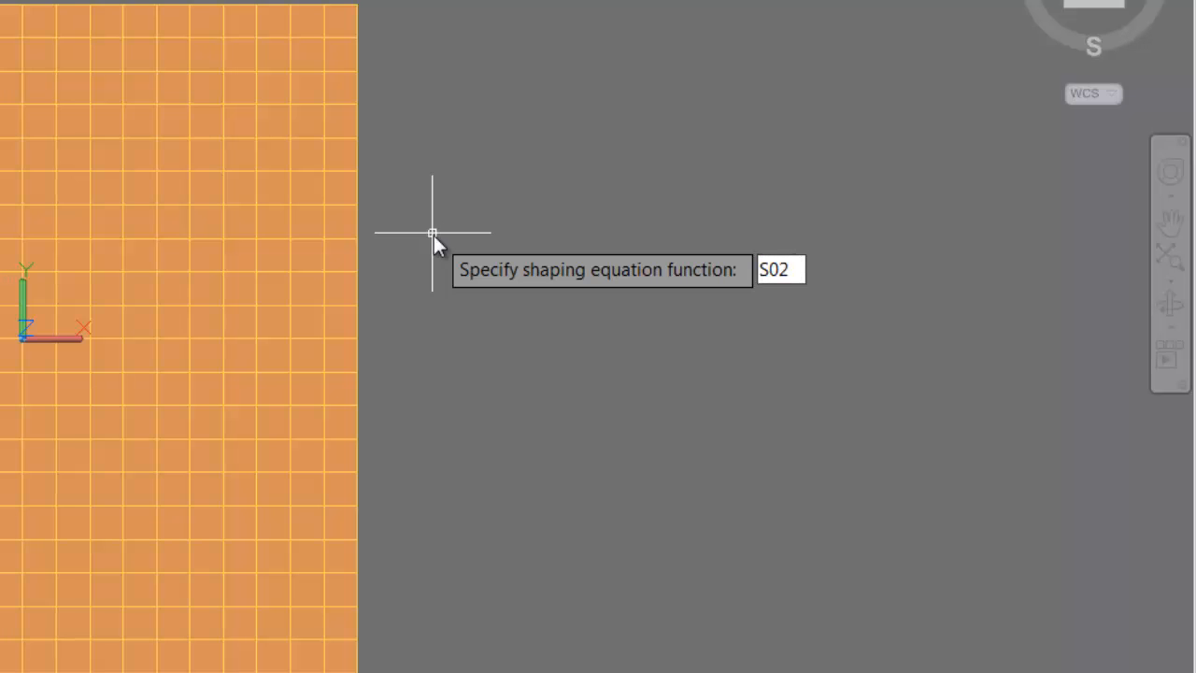
pyautogui.press('Return')
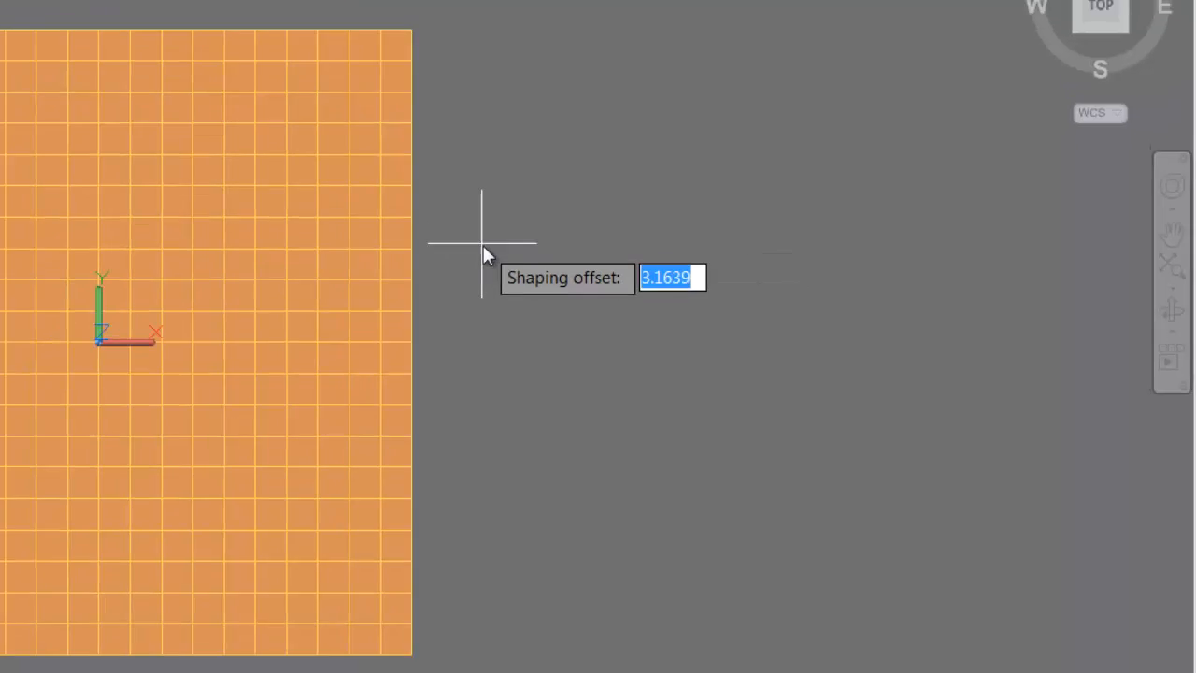
pyautogui.write('1')
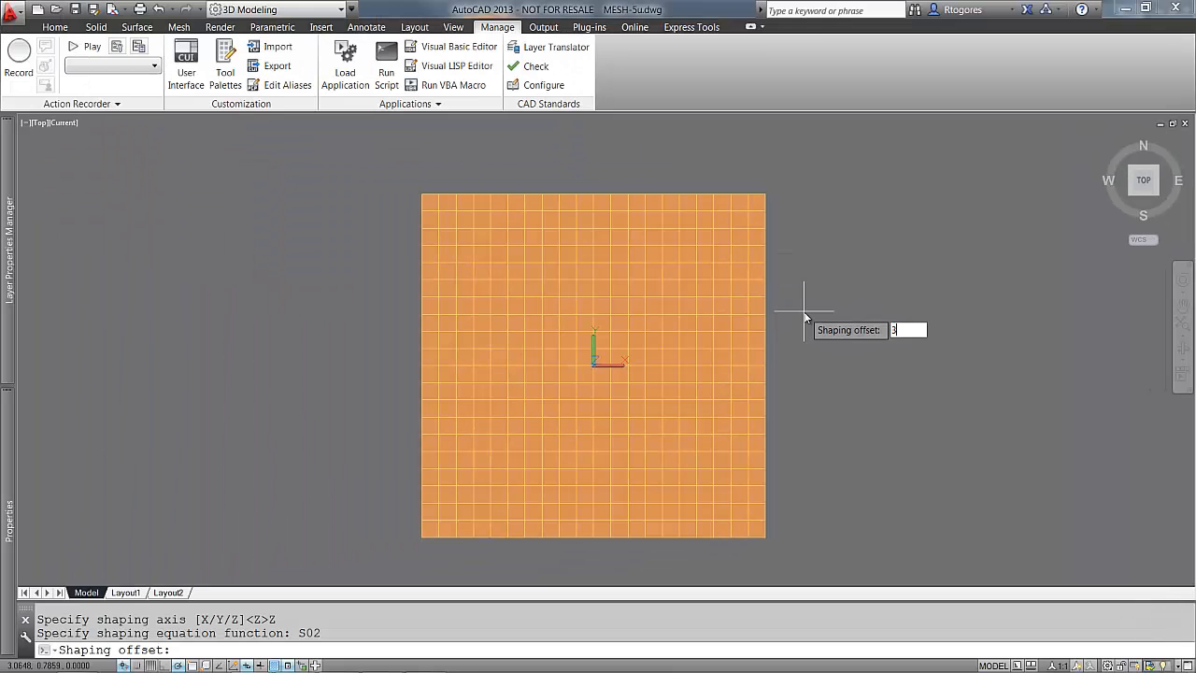
pyautogui.press('Return')
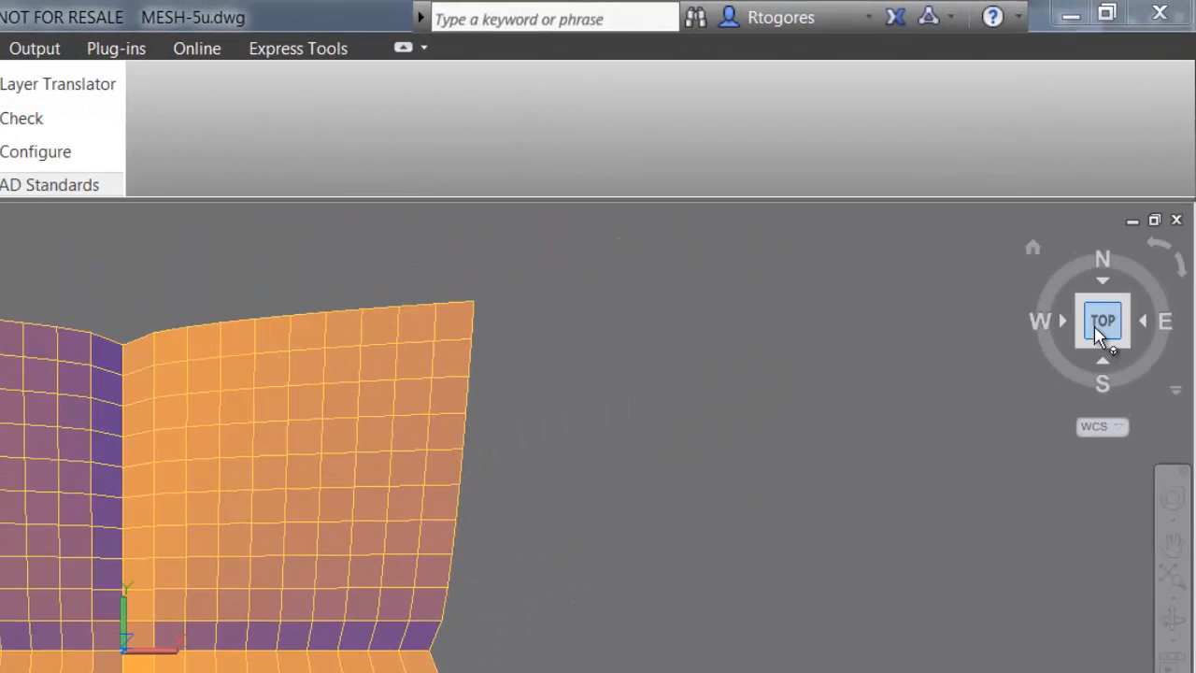
# - Switch the top view to parallel projection and rotate the shaped mesh 45 degrees about the origin 0,0,0
pyautogui.rightClick(1138, 184)
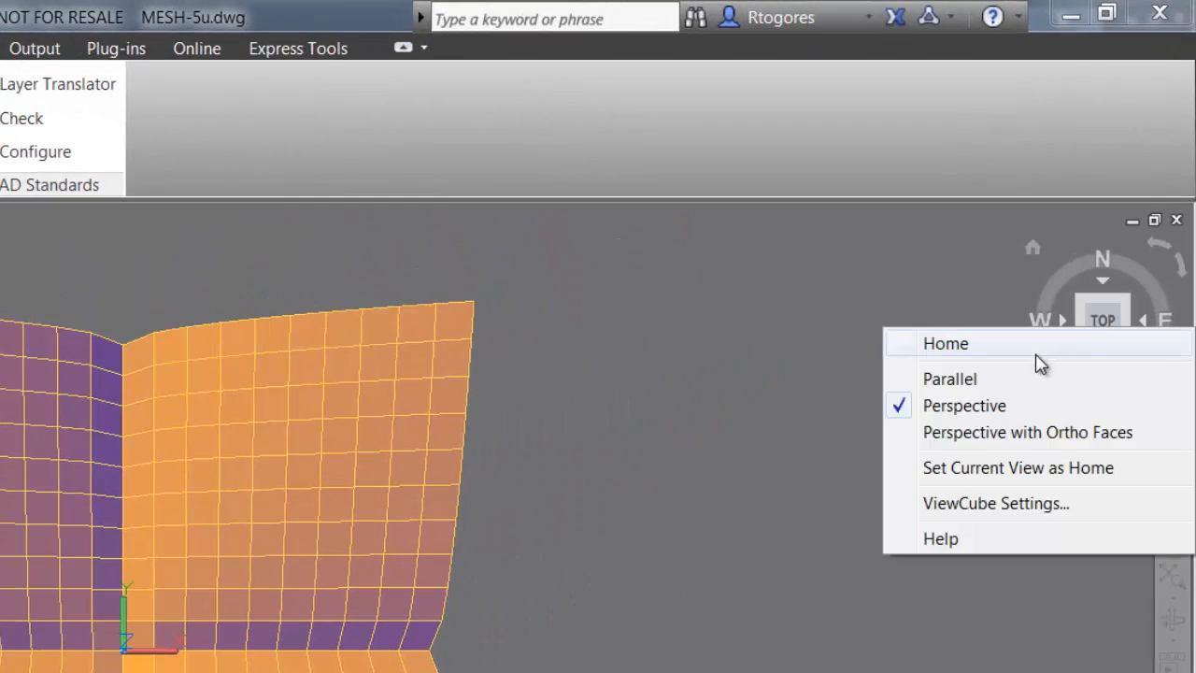
pyautogui.click(1037, 355)
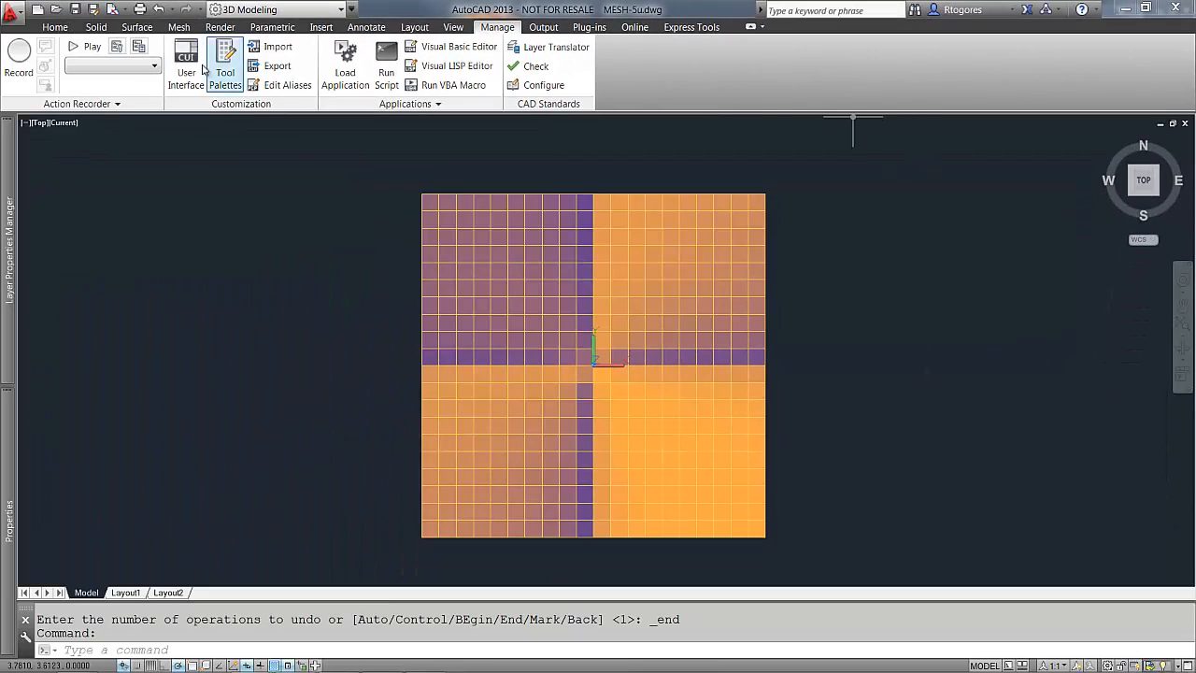
pyautogui.click(56, 27)
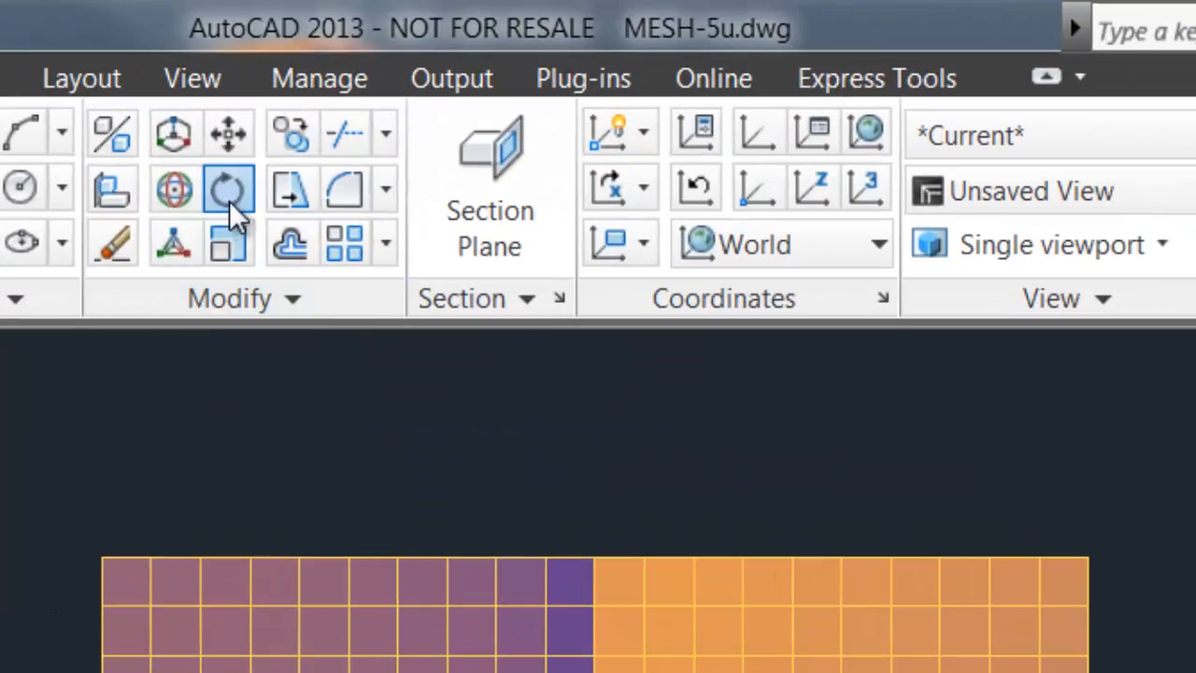
pyautogui.click(227, 191)
pyautogui.click(948, 559)
pyautogui.press('Return')
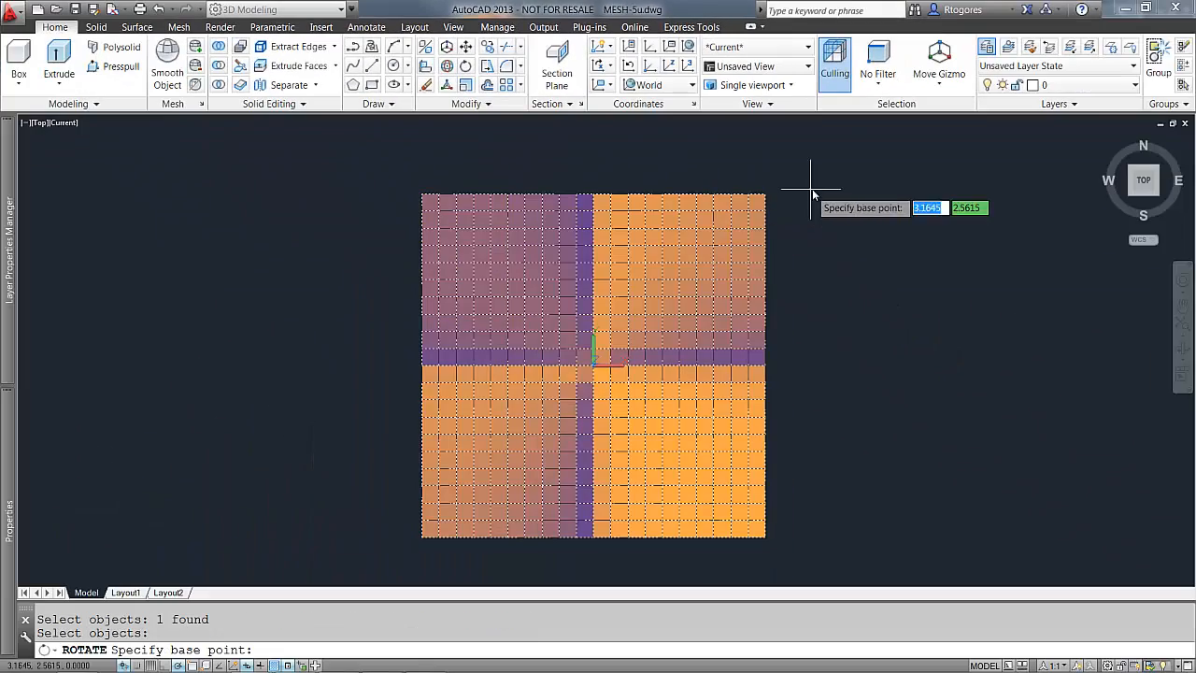
pyautogui.write('0,0,0')
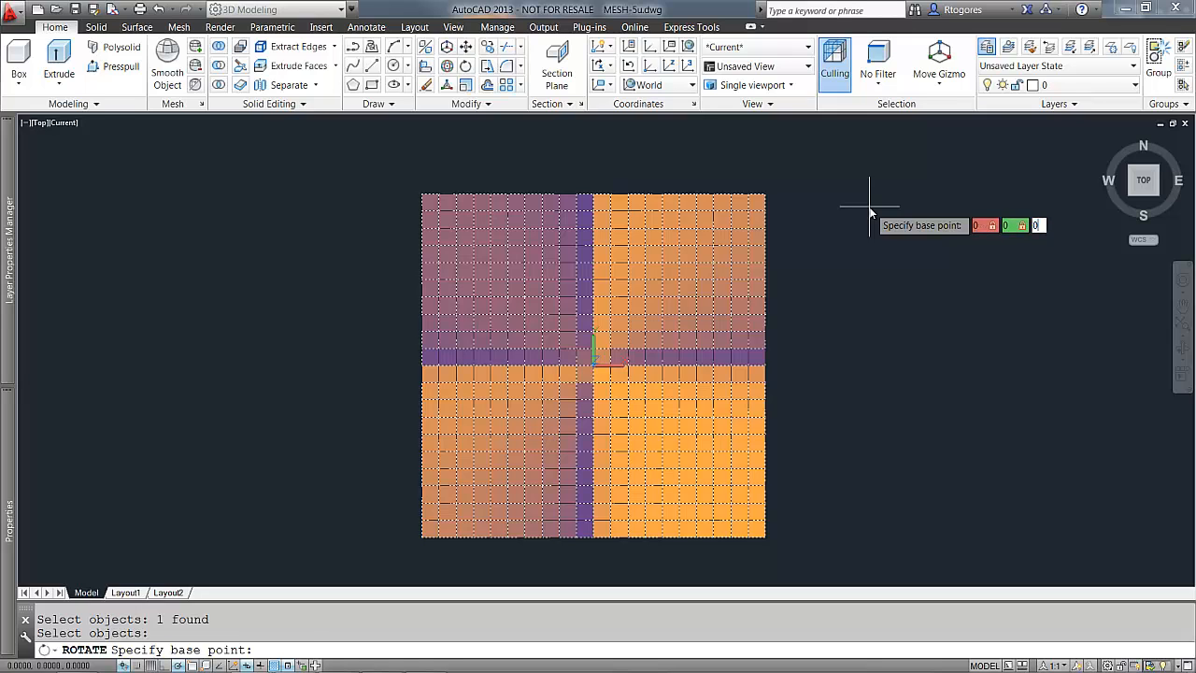
pyautogui.press('Return')
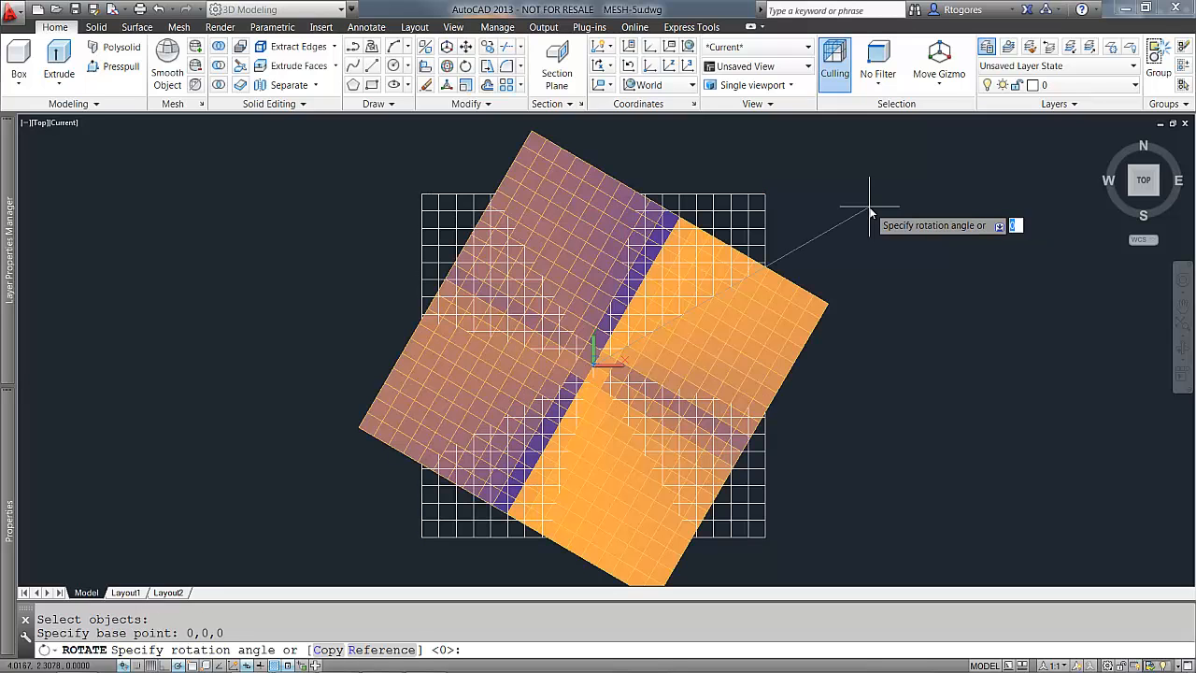
pyautogui.write('45')
pyautogui.press('Return')
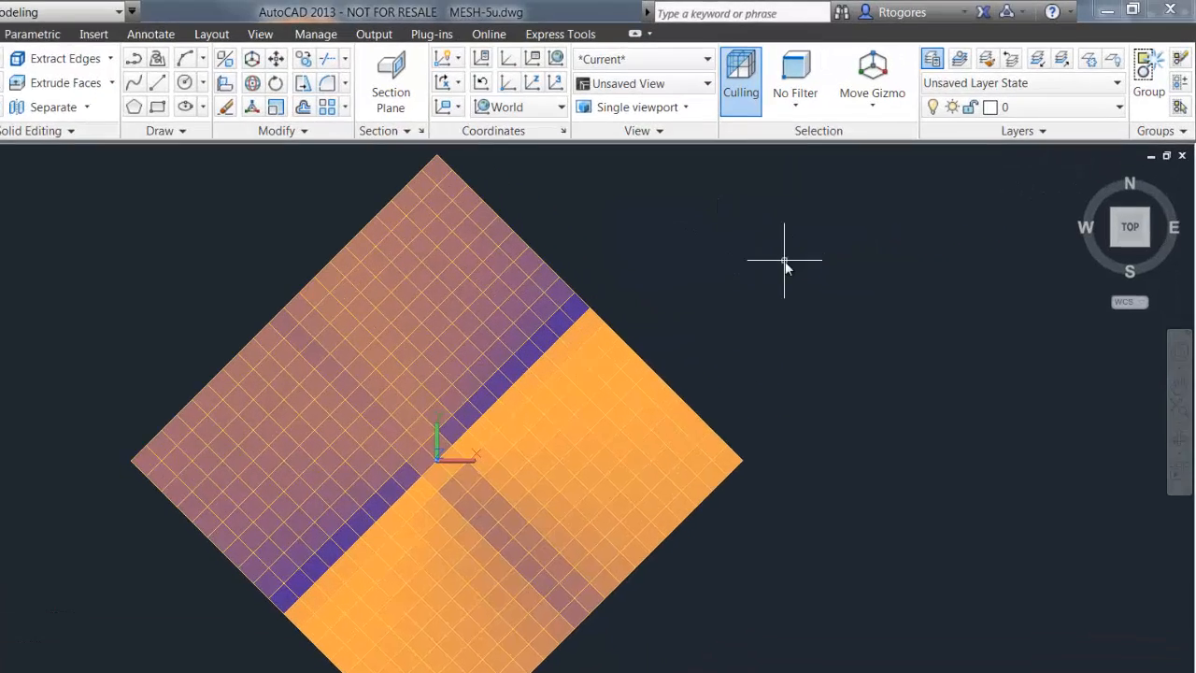
# - Shape the rotated mesh along the Z axis with SHAPE-M, using function S02 and a shaping offset of 2
pyautogui.write('SHAPE')
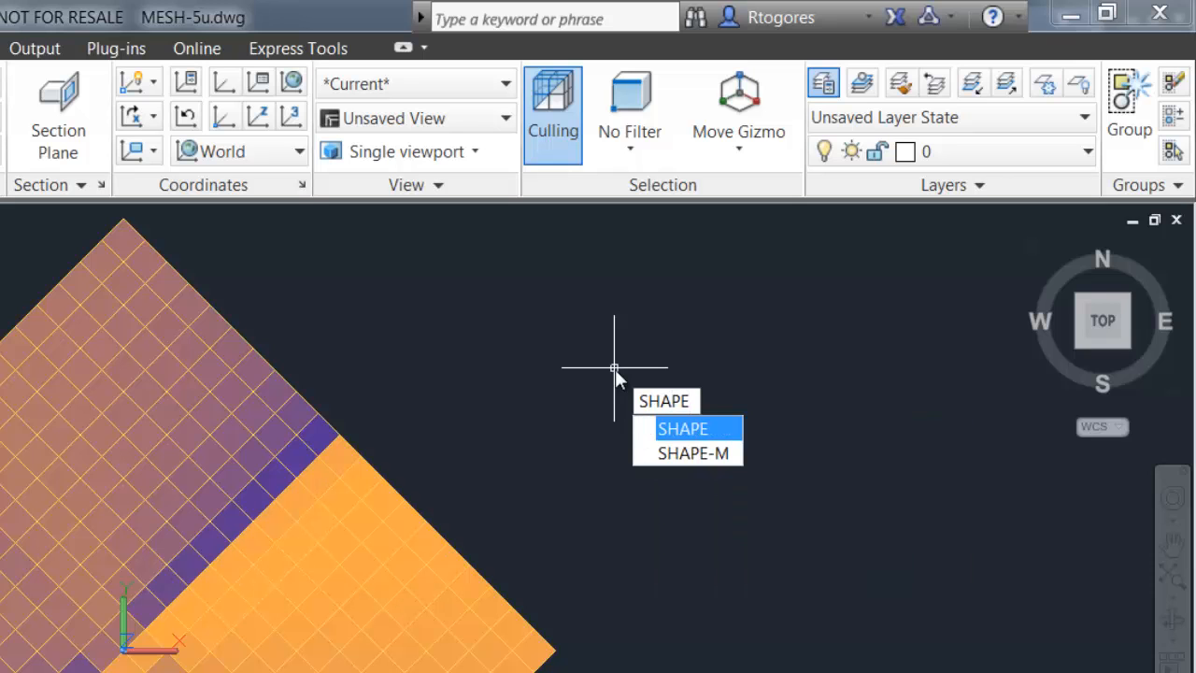
pyautogui.press('Return')
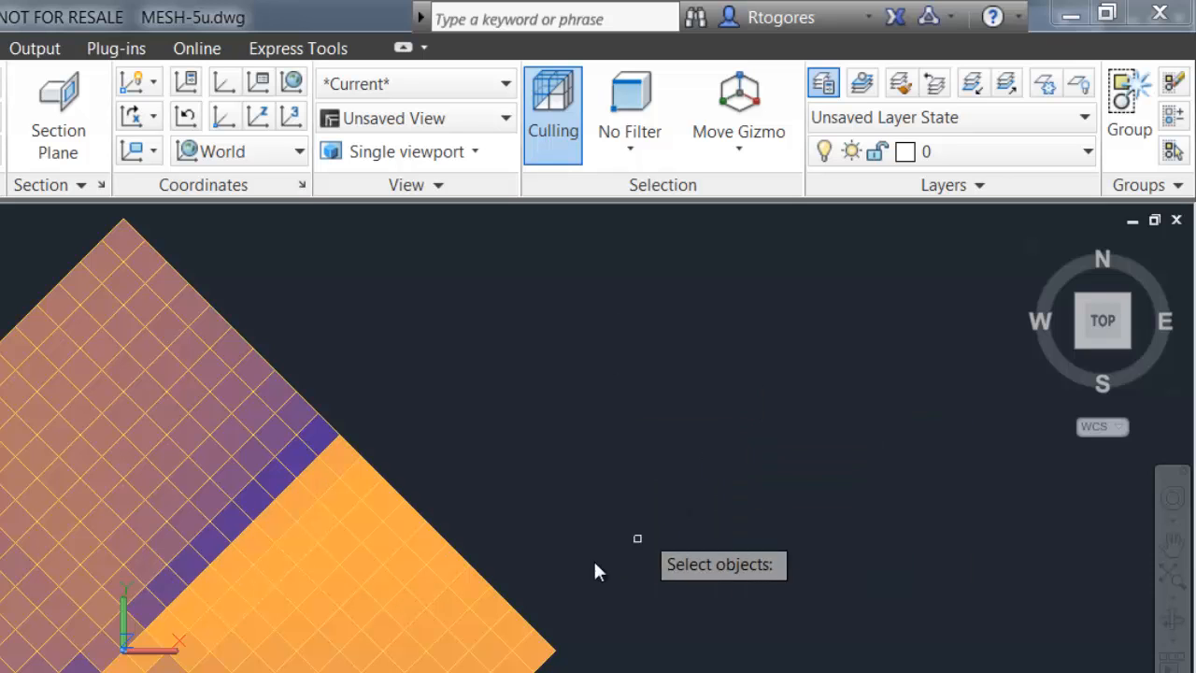
pyautogui.click(461, 587)
pyautogui.click(805, 400)
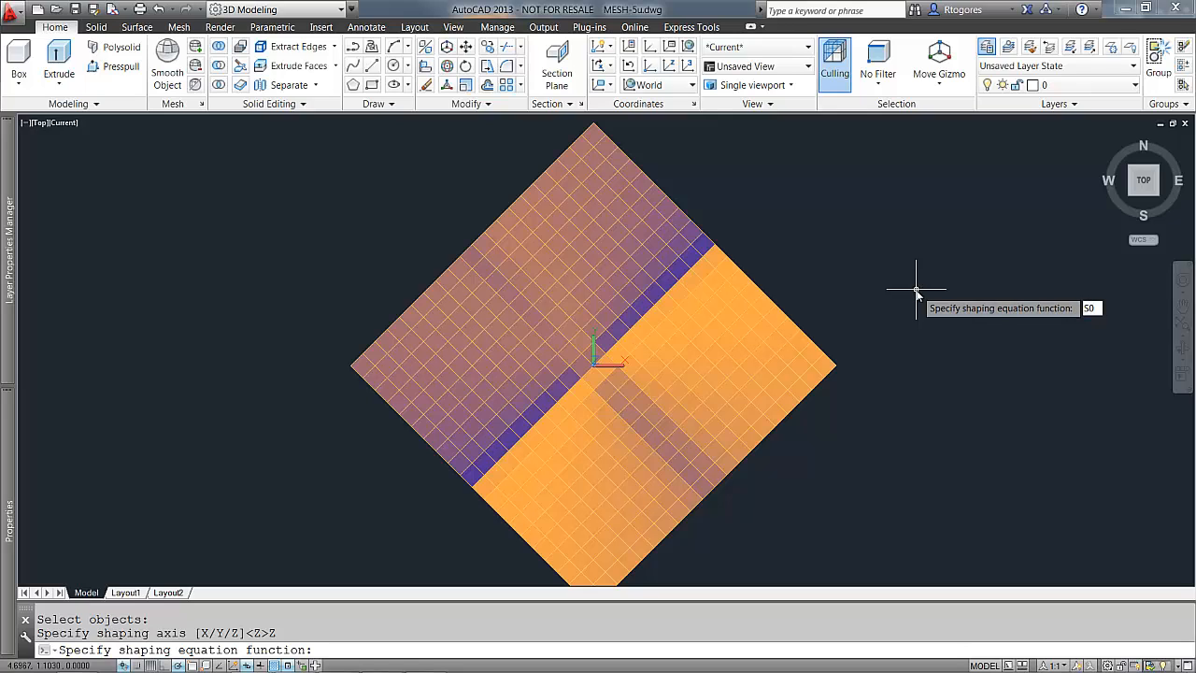
pyautogui.press('Return')
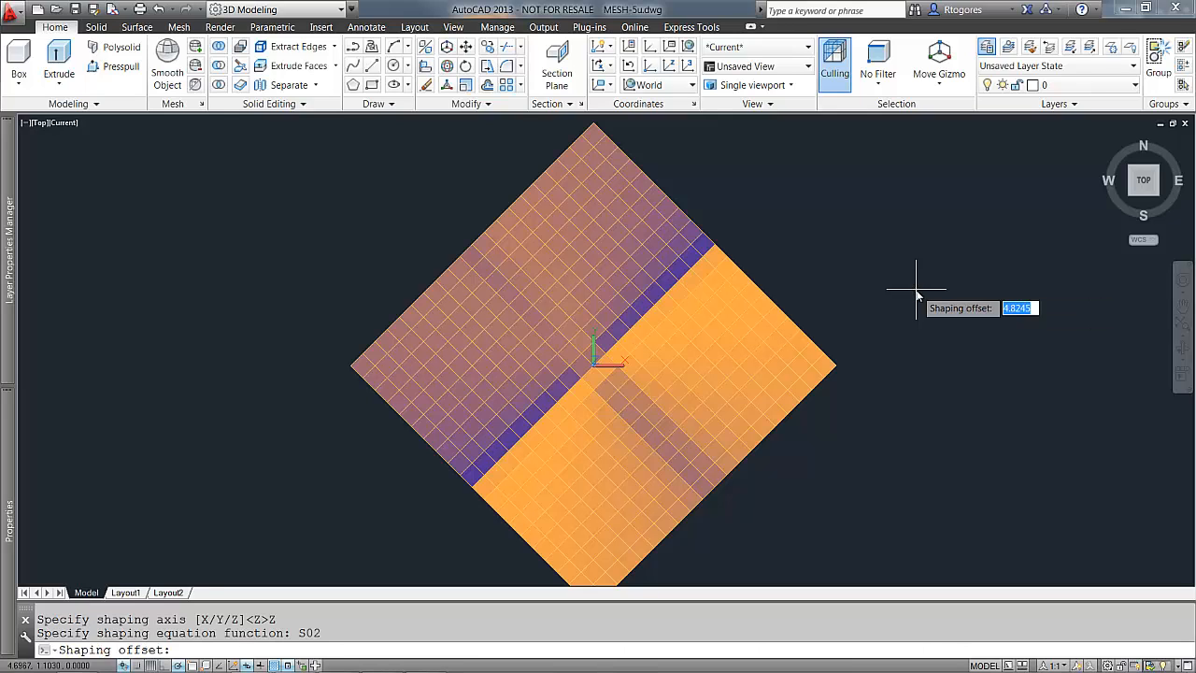
pyautogui.write('2')
pyautogui.press('Return')
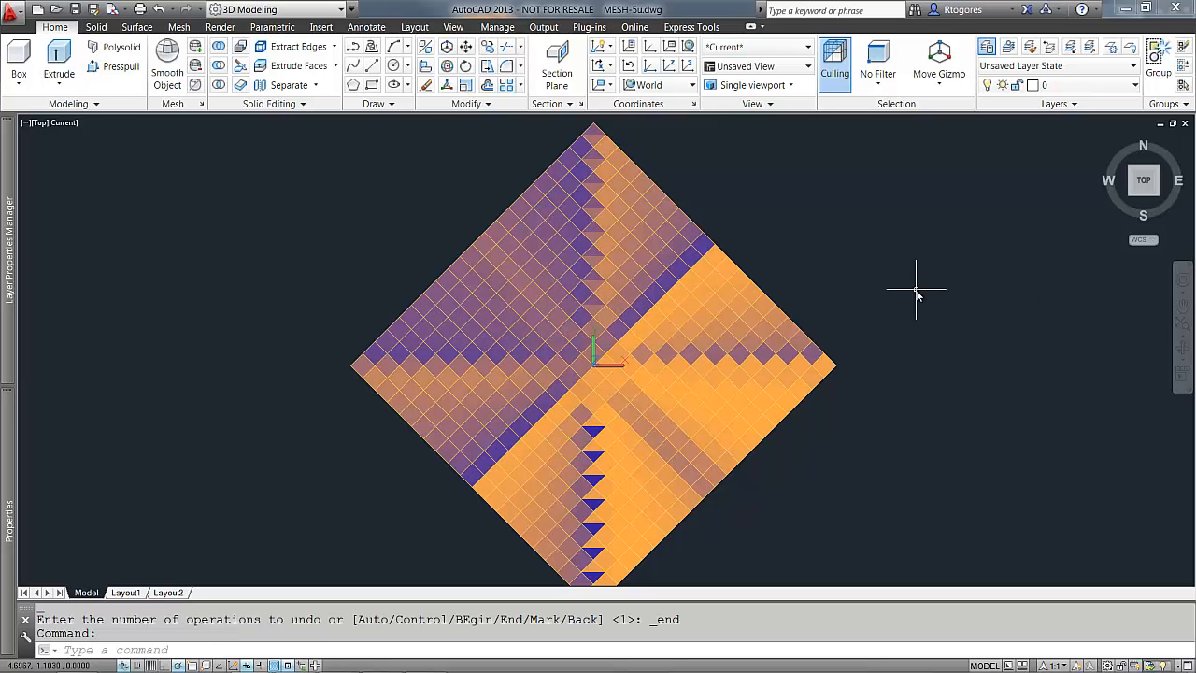
# - View the twice-shaped mesh in 3D and set its smoothness to Level 4
pyautogui.click(1130, 198)
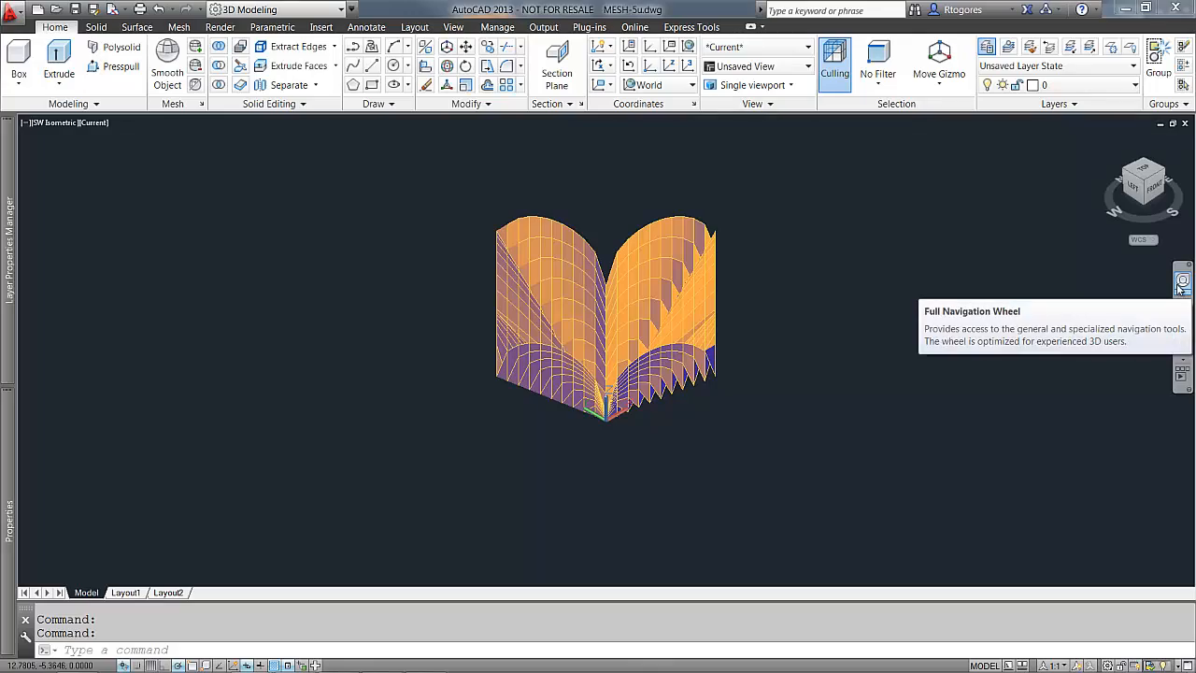
pyautogui.click(1182, 282)
pyautogui.moveTo(1092, 287); pyautogui.dragTo(991, 286)
pyautogui.press('Escape')
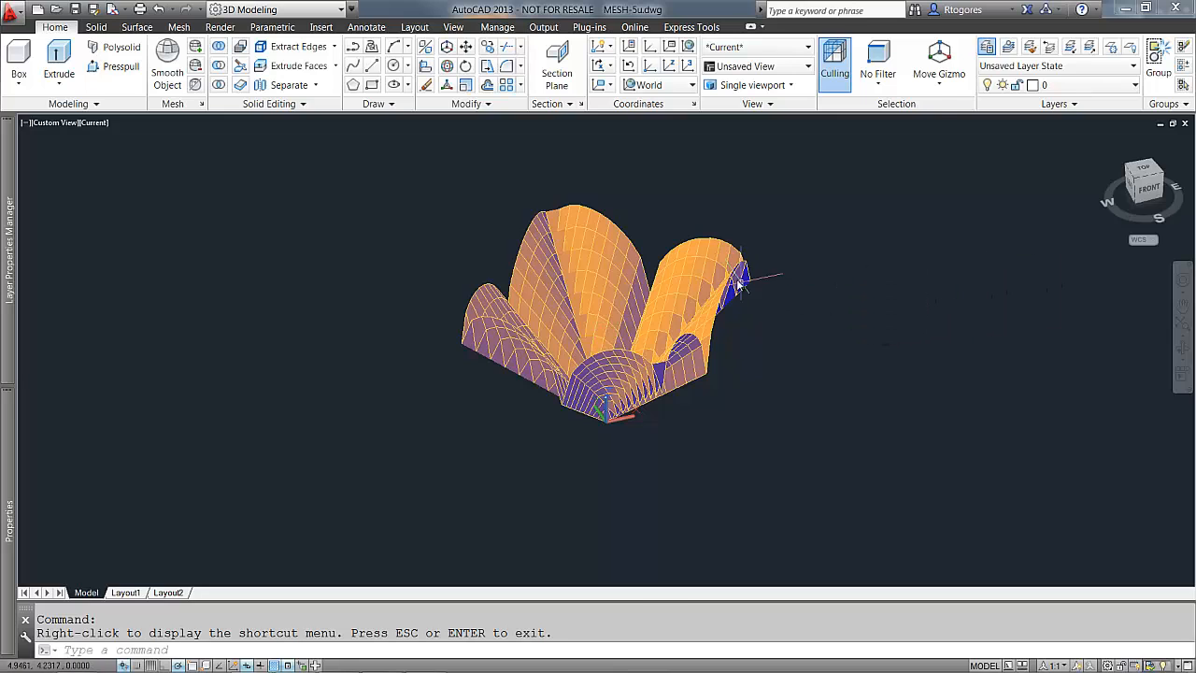
pyautogui.click(745, 273)
pyautogui.click(882, 184)
pyautogui.click(882, 184)
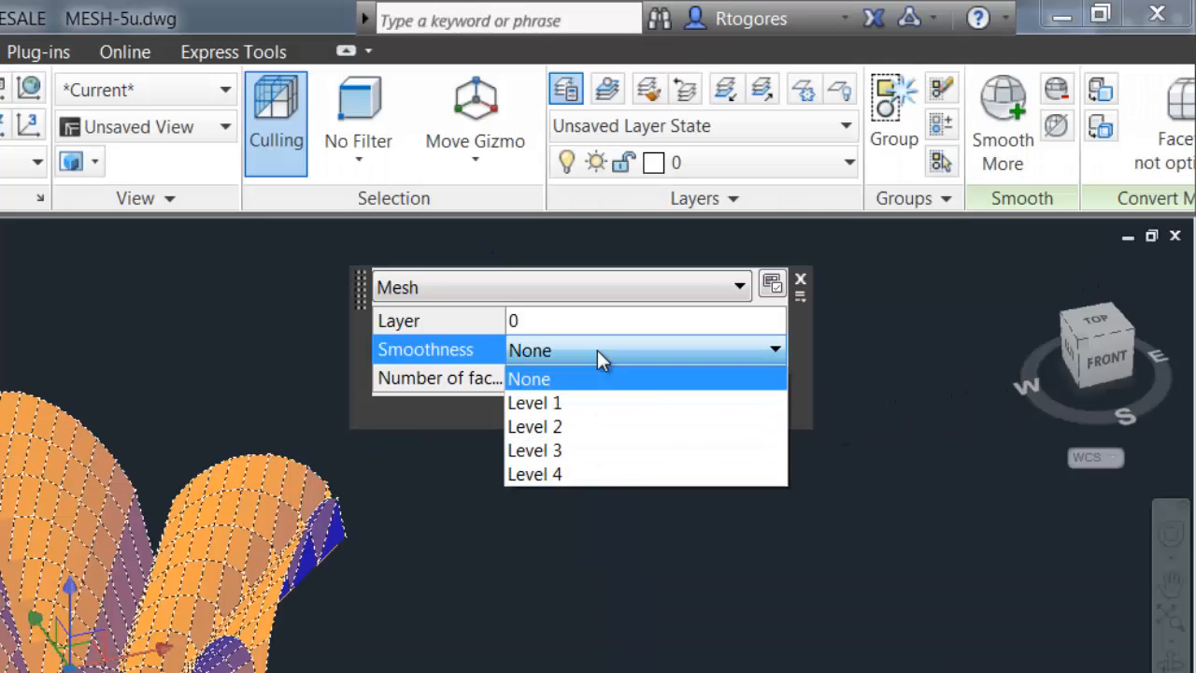
pyautogui.click(569, 474)
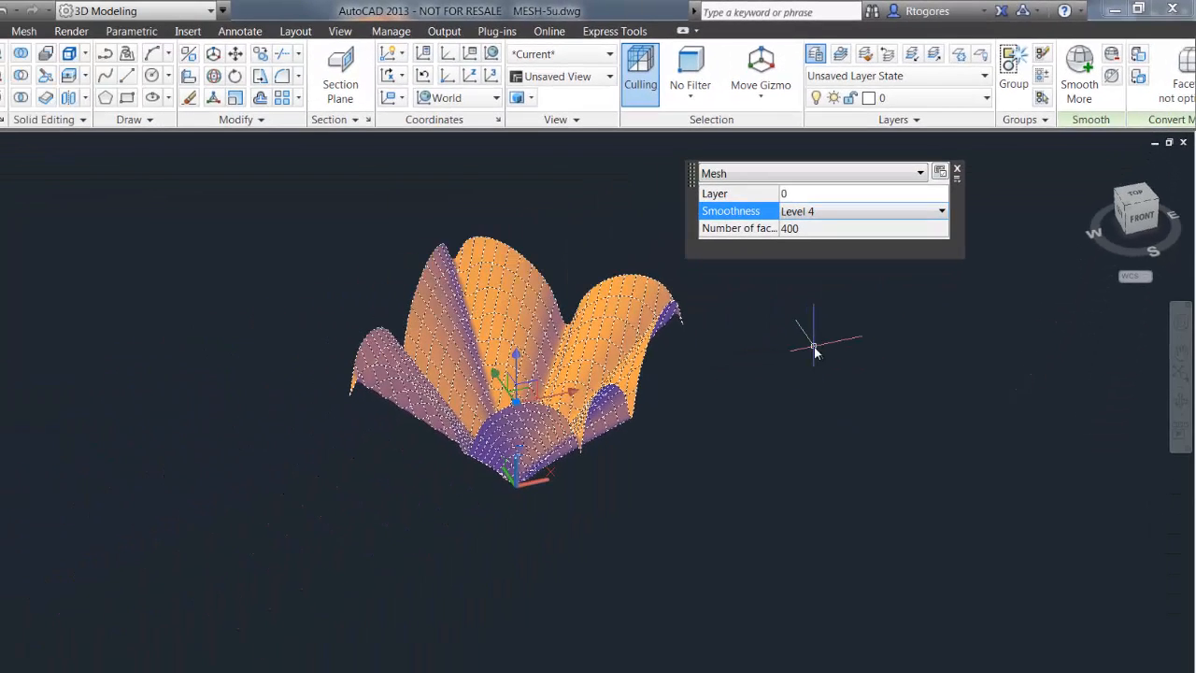
pyautogui.press('Escape')
# - Shape the smoothed, petal-like mesh again with SHAPE-M, using function S05 and a shaping offset of 4
pyautogui.click(1181, 332)
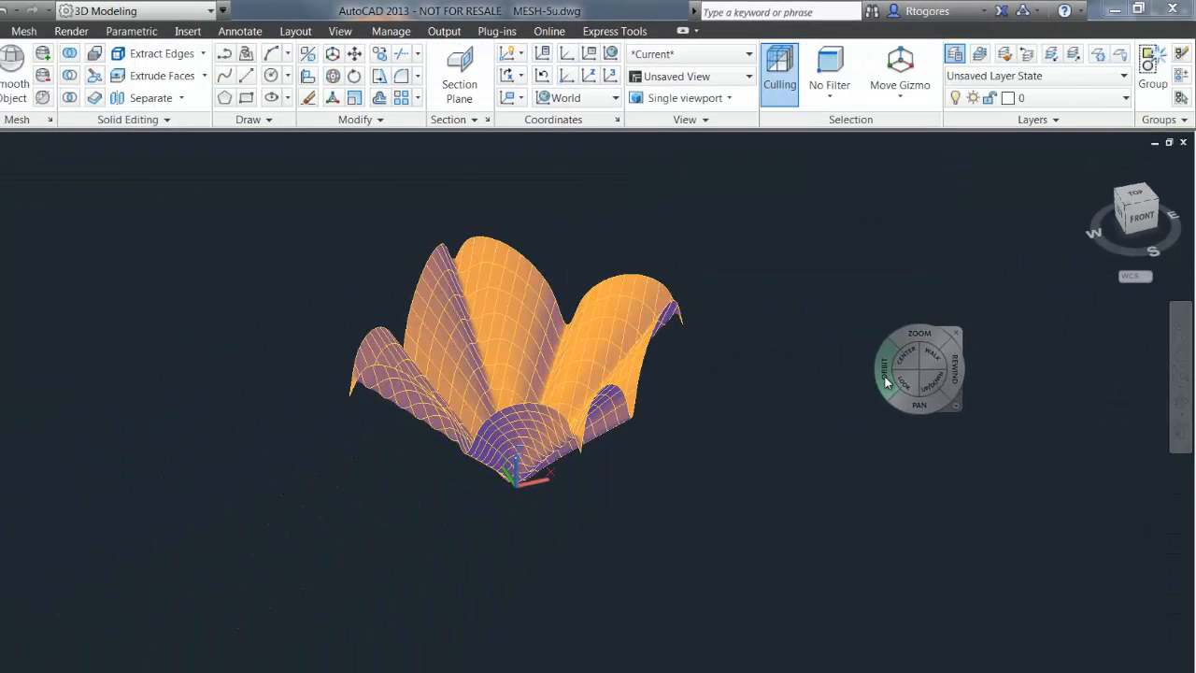
pyautogui.moveTo(887, 381); pyautogui.dragTo(916, 396)
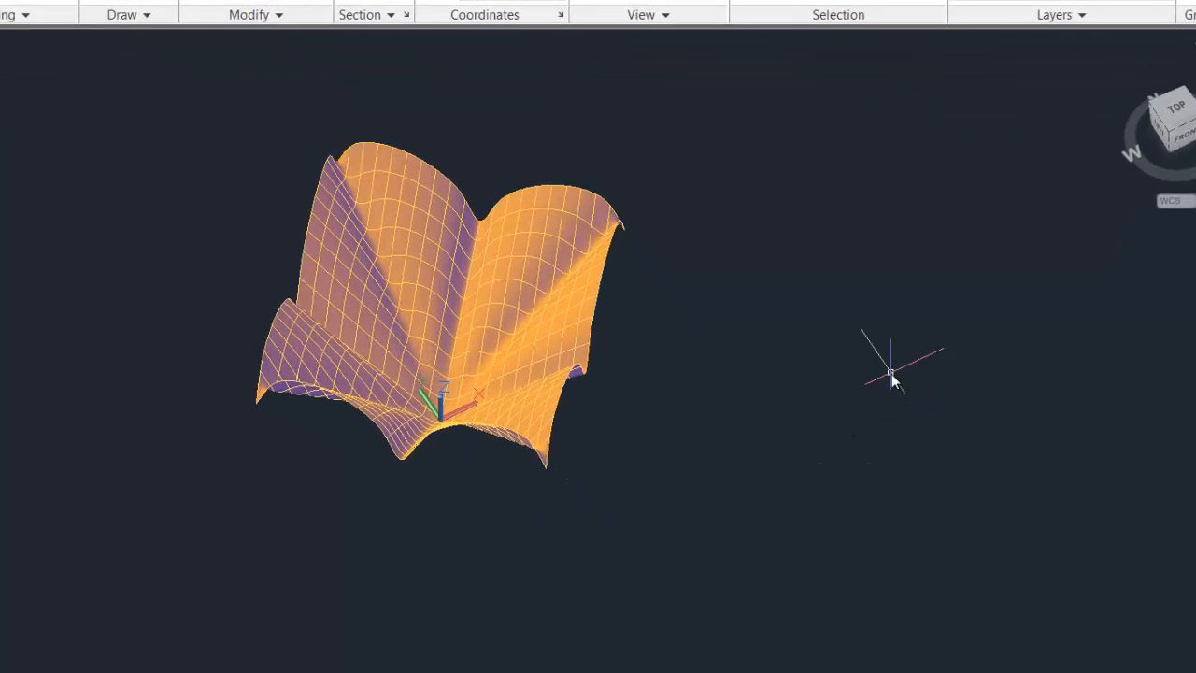
pyautogui.write('SHAPE')
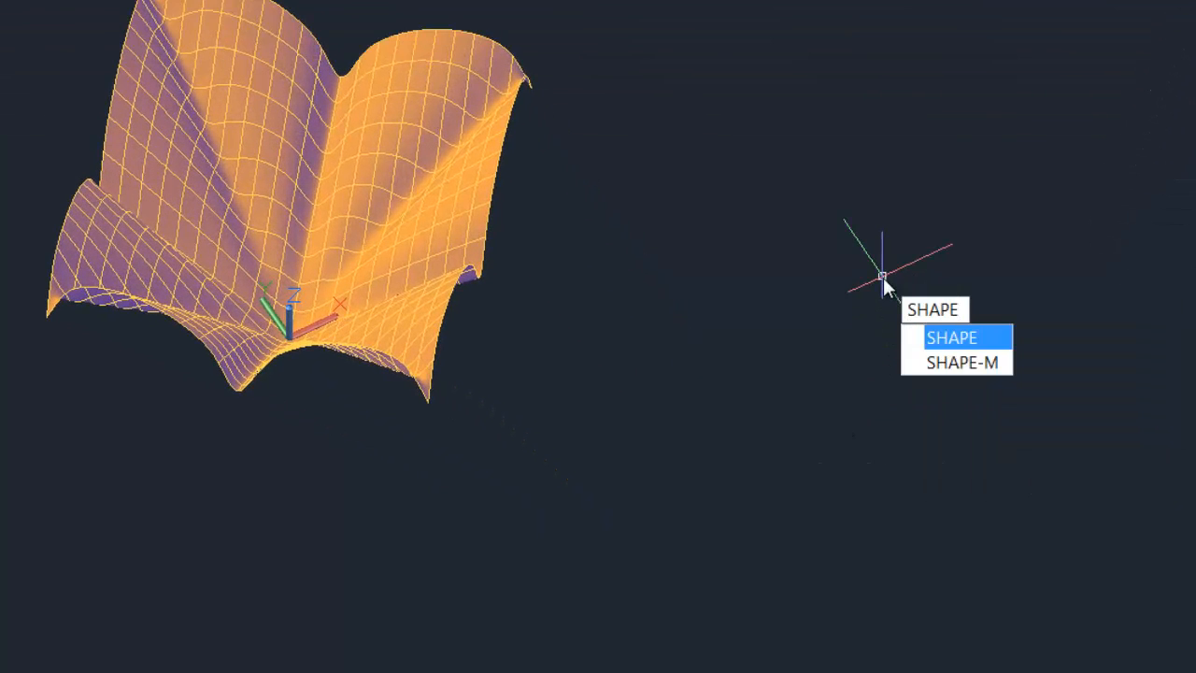
pyautogui.press('Return')
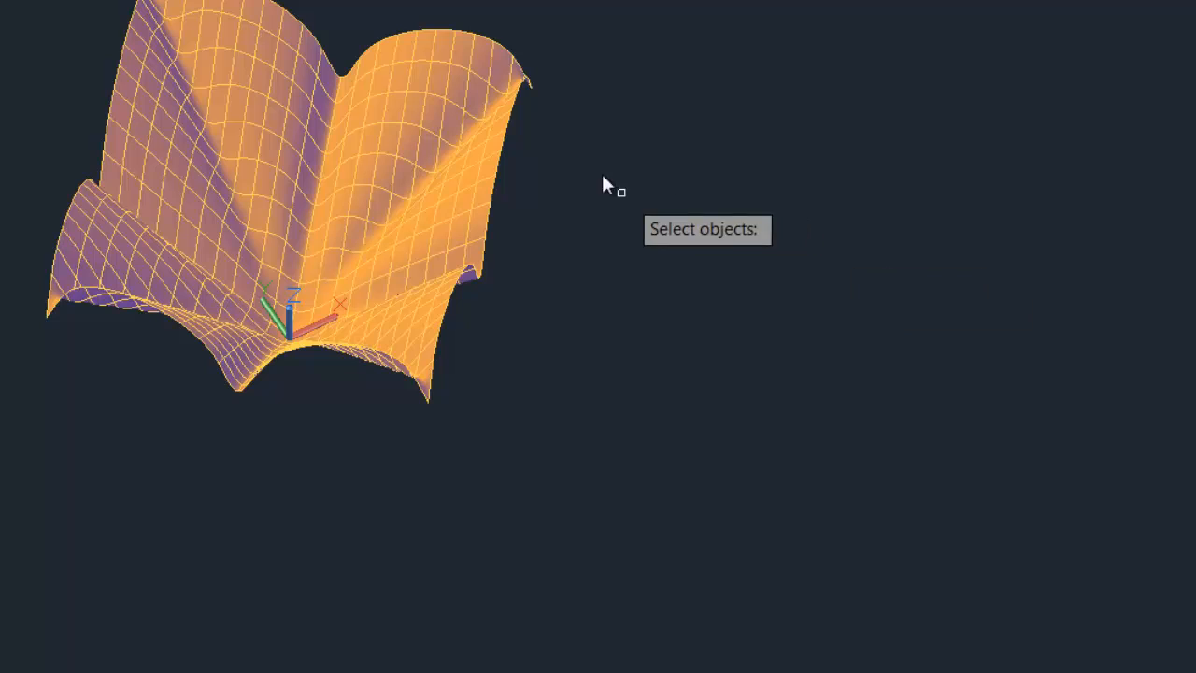
pyautogui.click(473, 162)
pyautogui.press('Return')
pyautogui.click(525, 275)
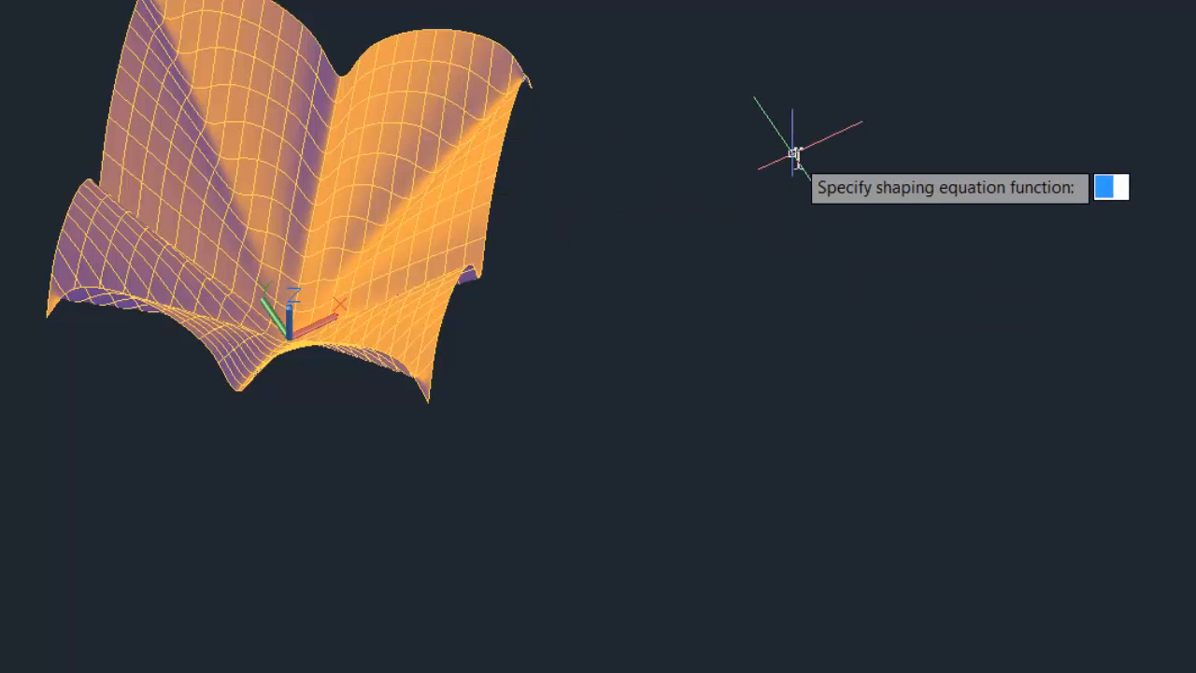
pyautogui.write('S05')
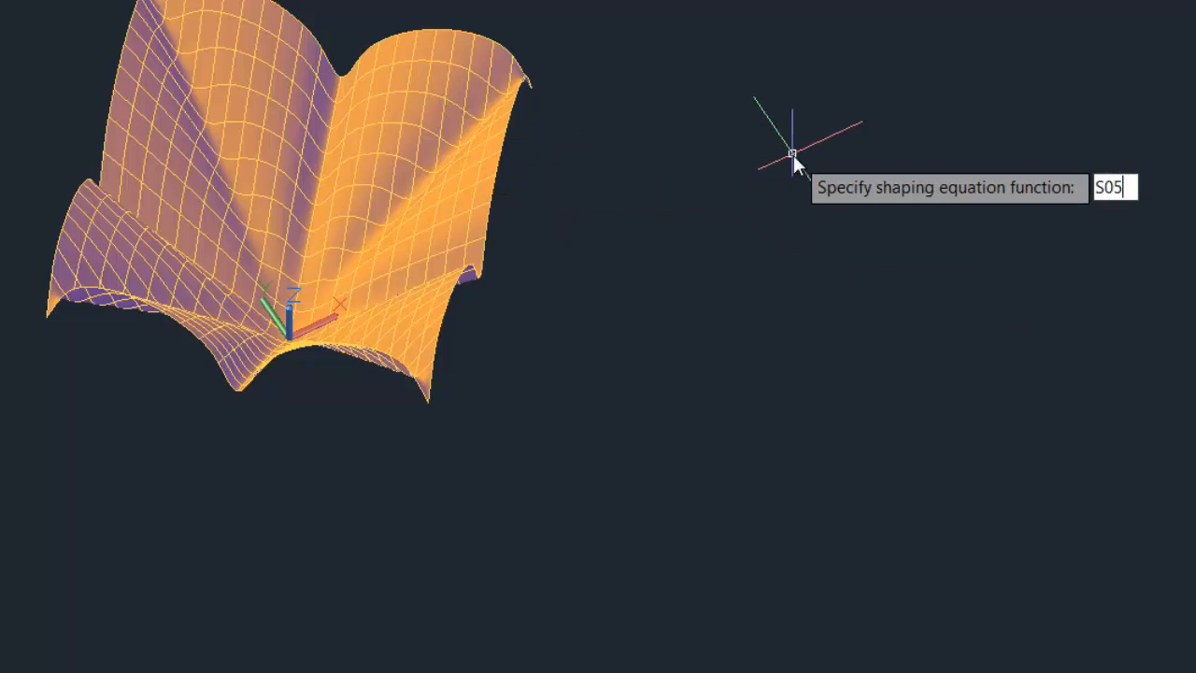
pyautogui.press('Return')
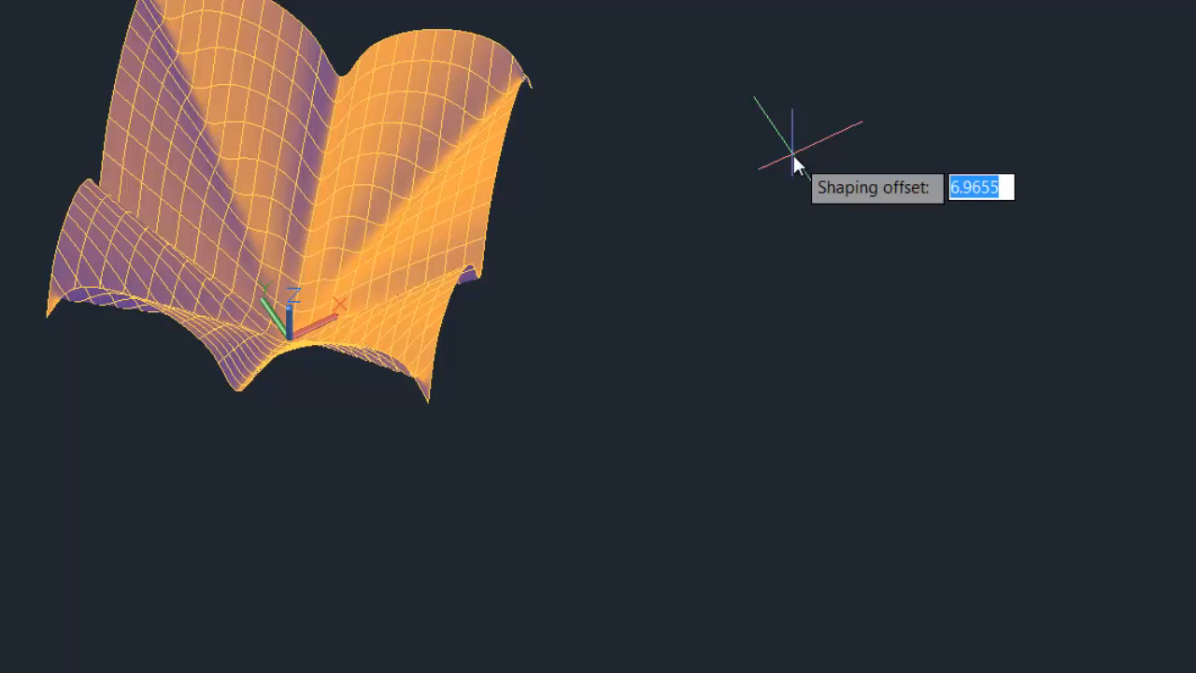
pyautogui.write('4')
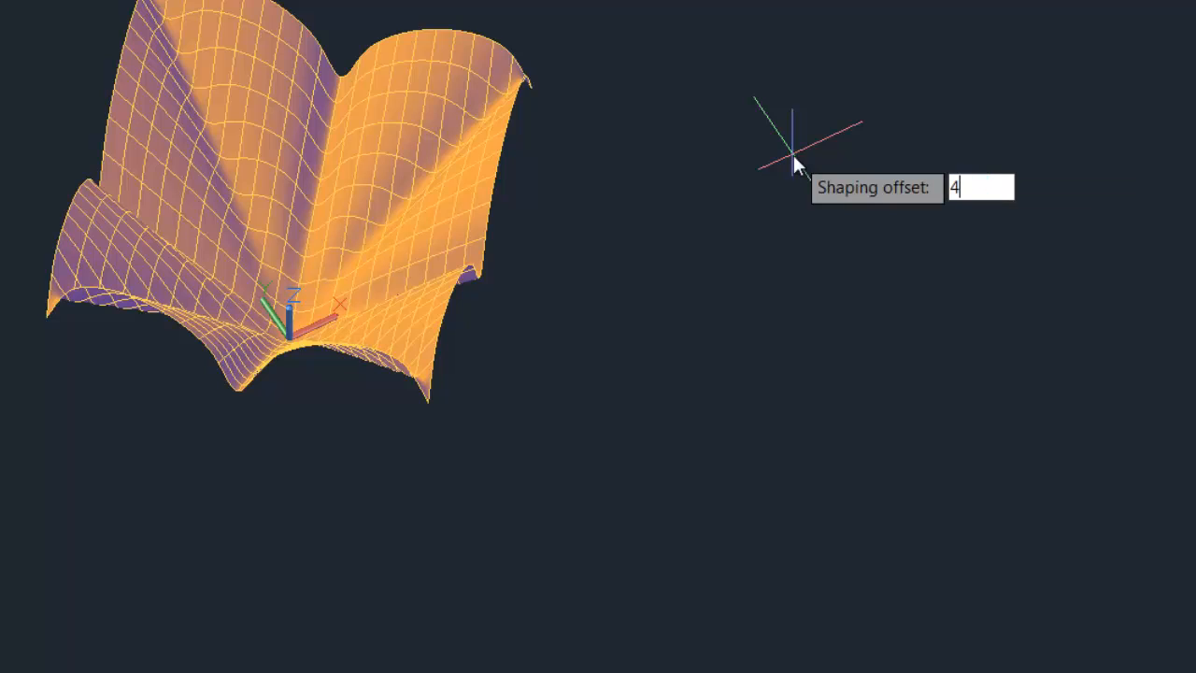
pyautogui.press('Return')
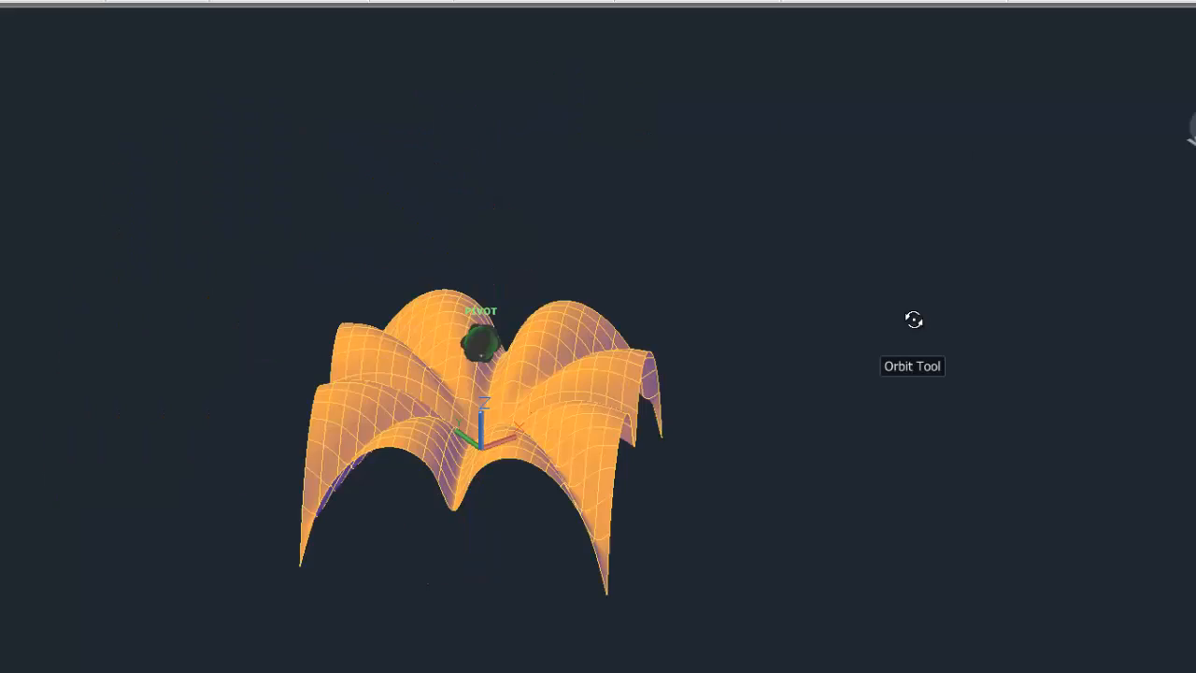
# - Inspect the arched mesh from several sides, convert it to a smooth surface and thicken it by 0.01
pyautogui.moveTo(913, 321); pyautogui.dragTo(897, 240)
pyautogui.moveTo(842, 316); pyautogui.dragTo(1036, 200)
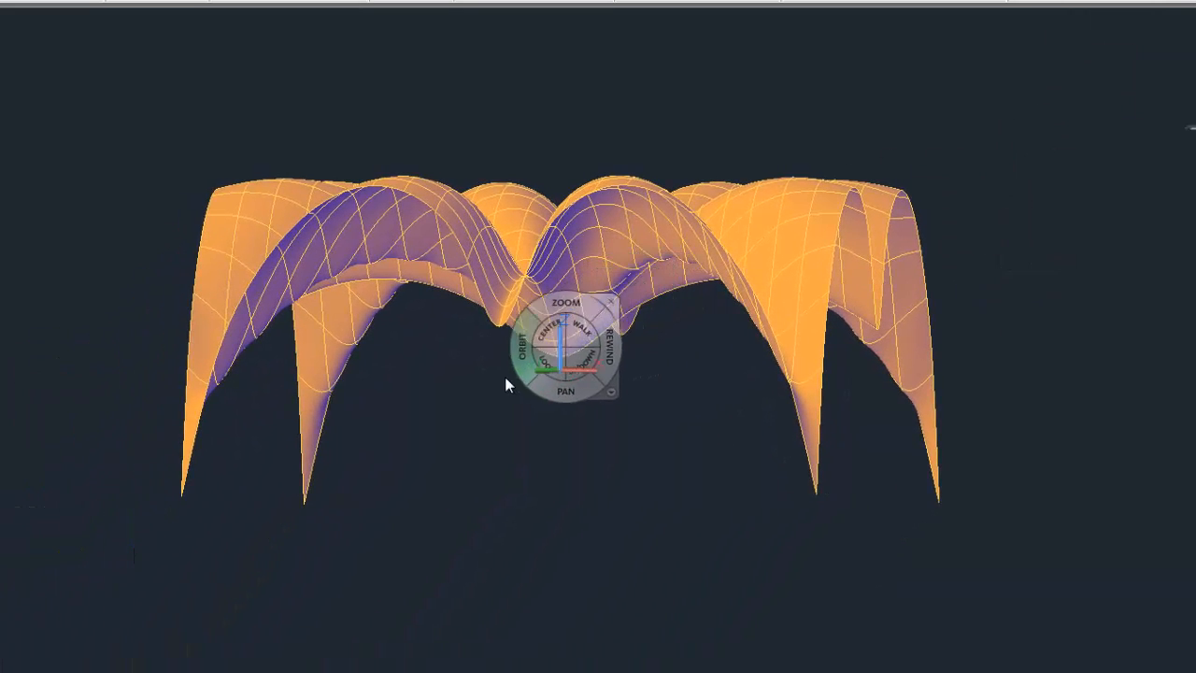
pyautogui.click(589, 341)
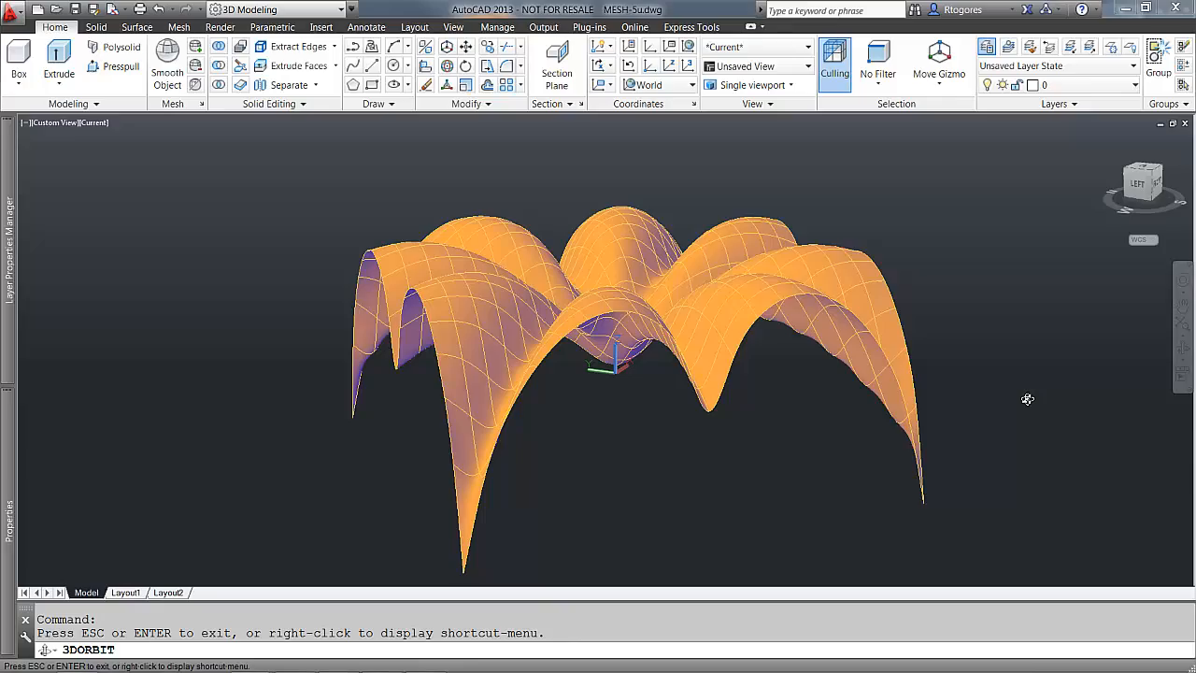
pyautogui.press('Escape')
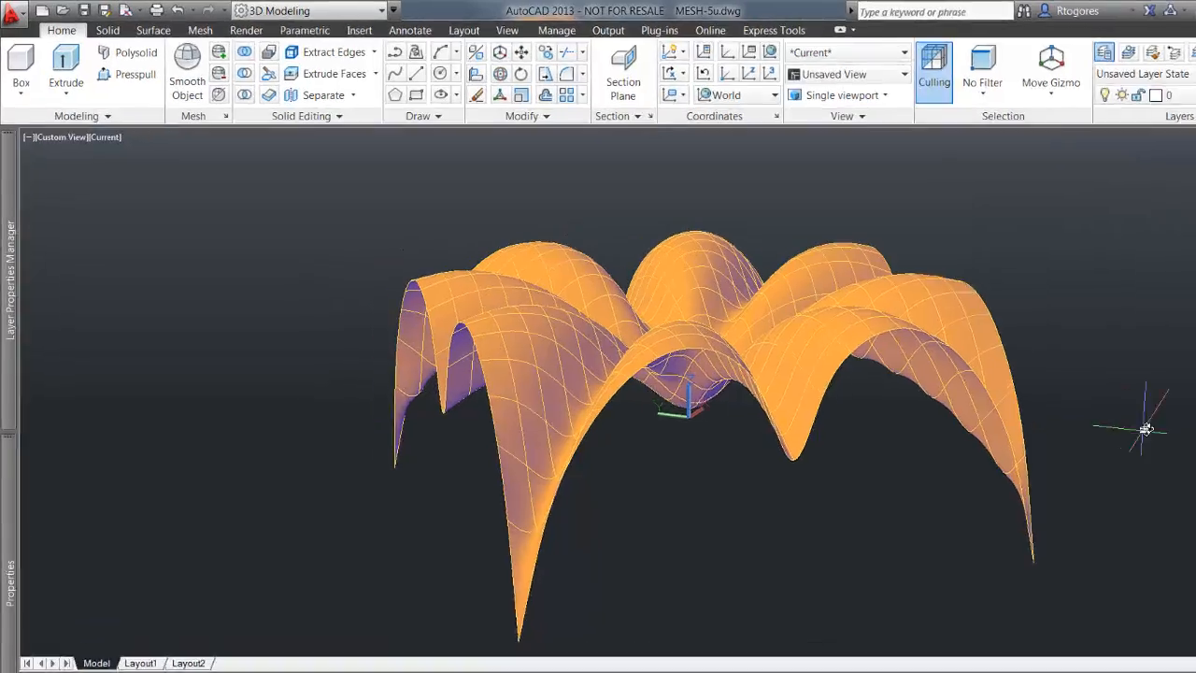
pyautogui.click(154, 46)
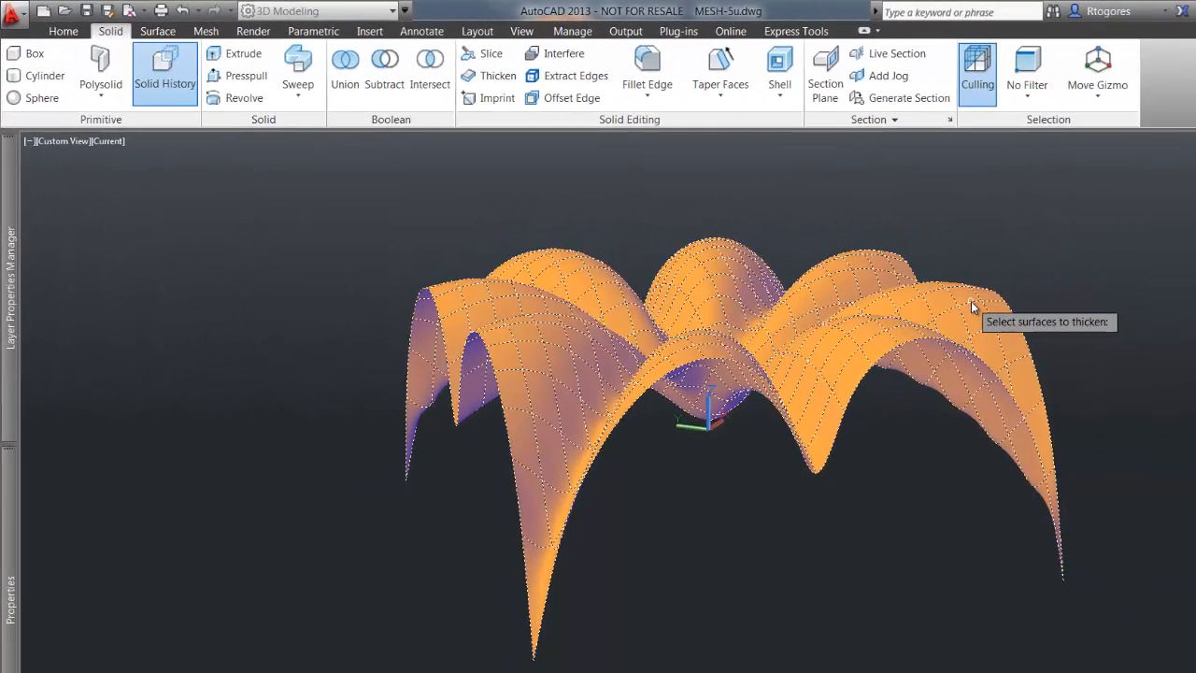
pyautogui.click(968, 302)
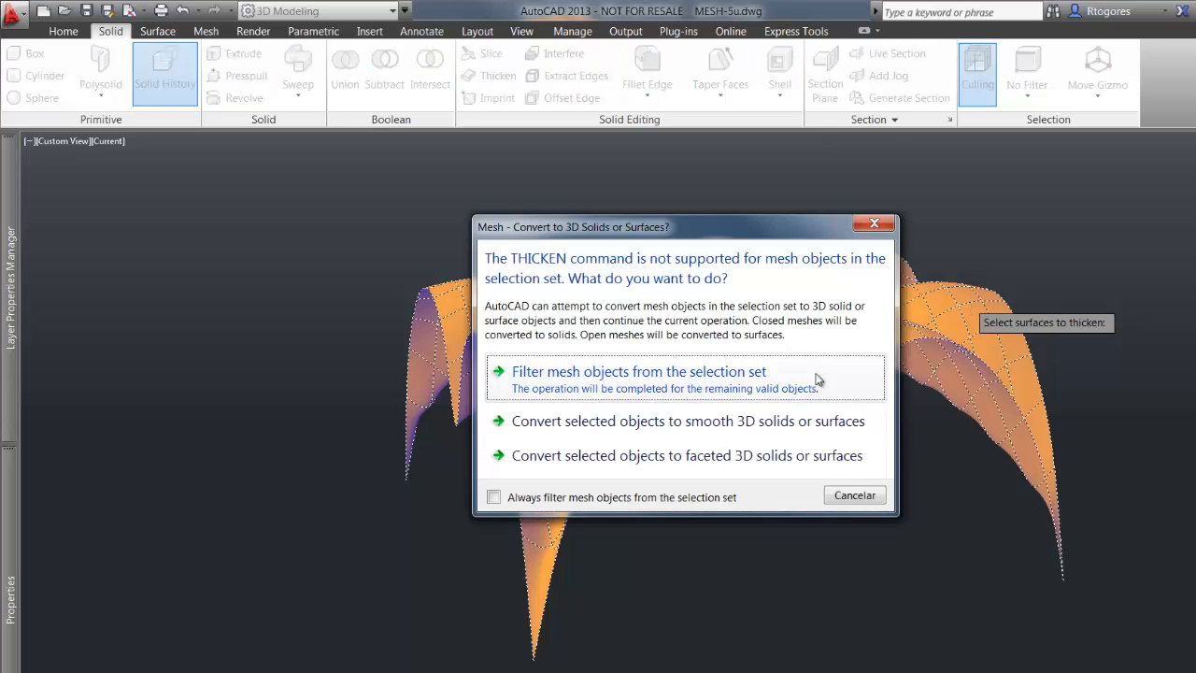
pyautogui.click(711, 423)
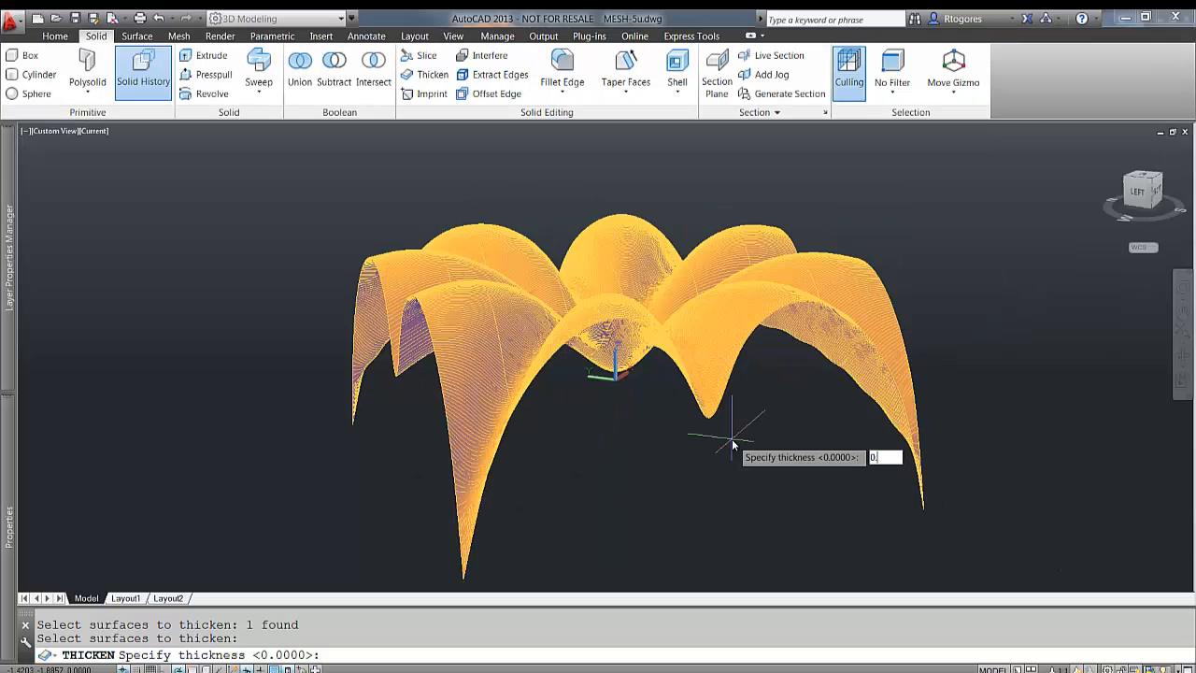
pyautogui.write('0.01')
pyautogui.press('Return')
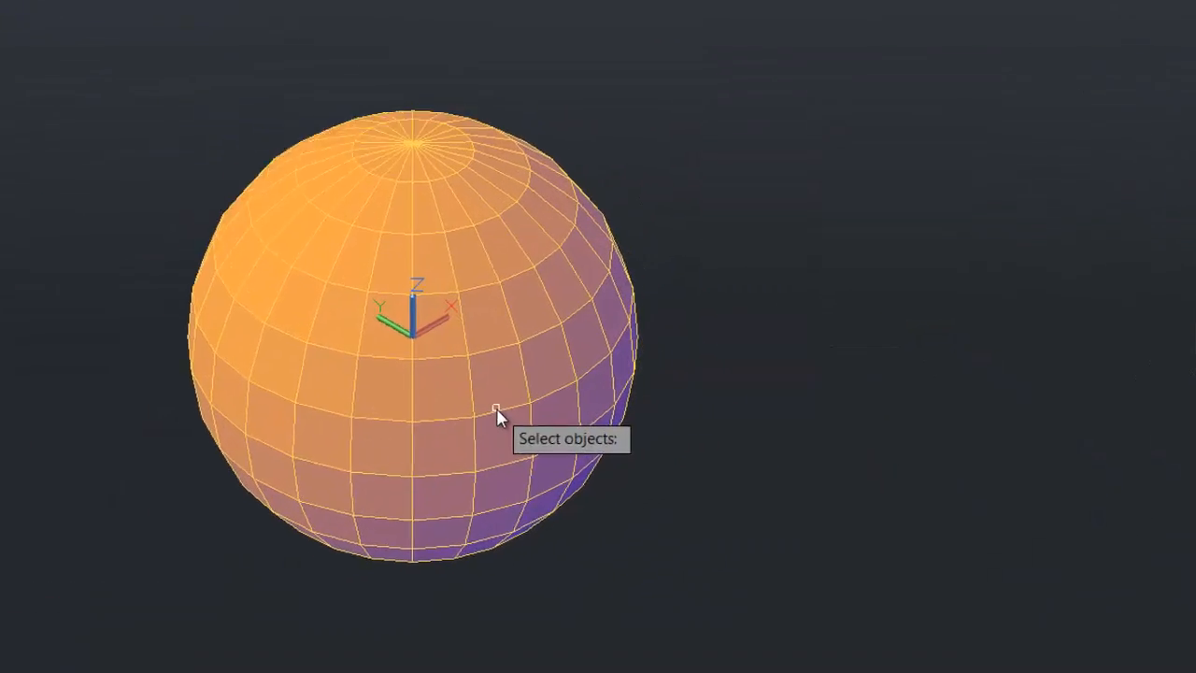
# - Shape the spherical mesh with SHAPE-M, using function s02 and a shaping offset of 10
pyautogui.click(657, 398)
pyautogui.click(532, 527)
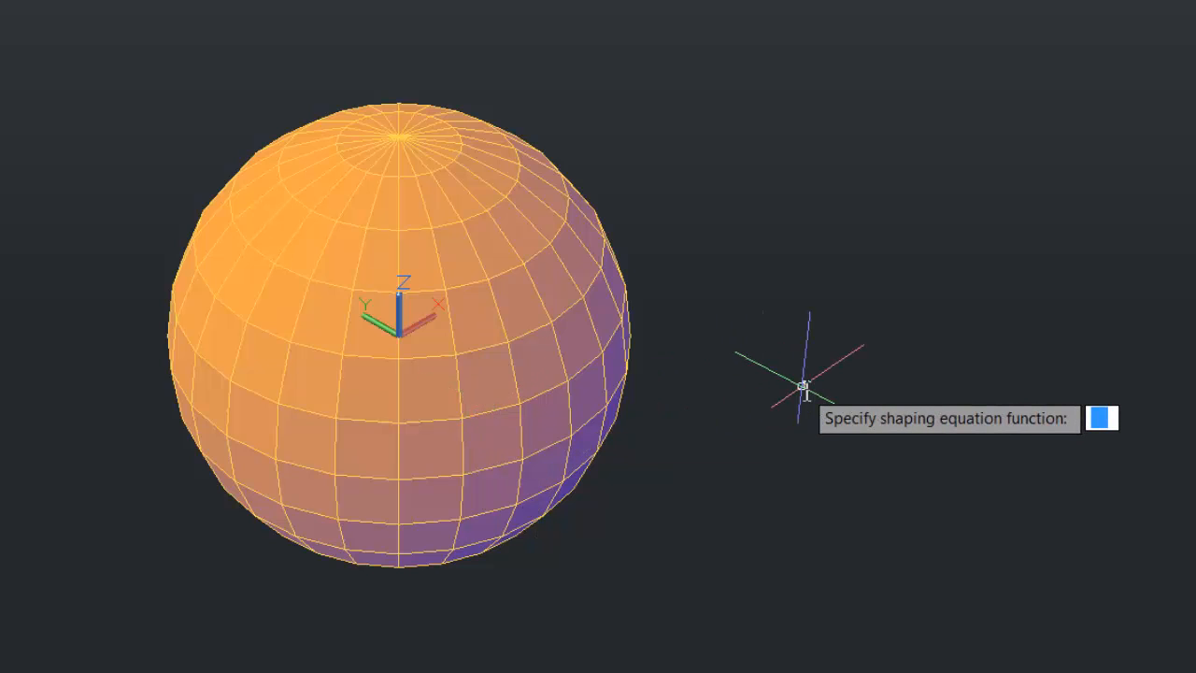
pyautogui.write('s02')
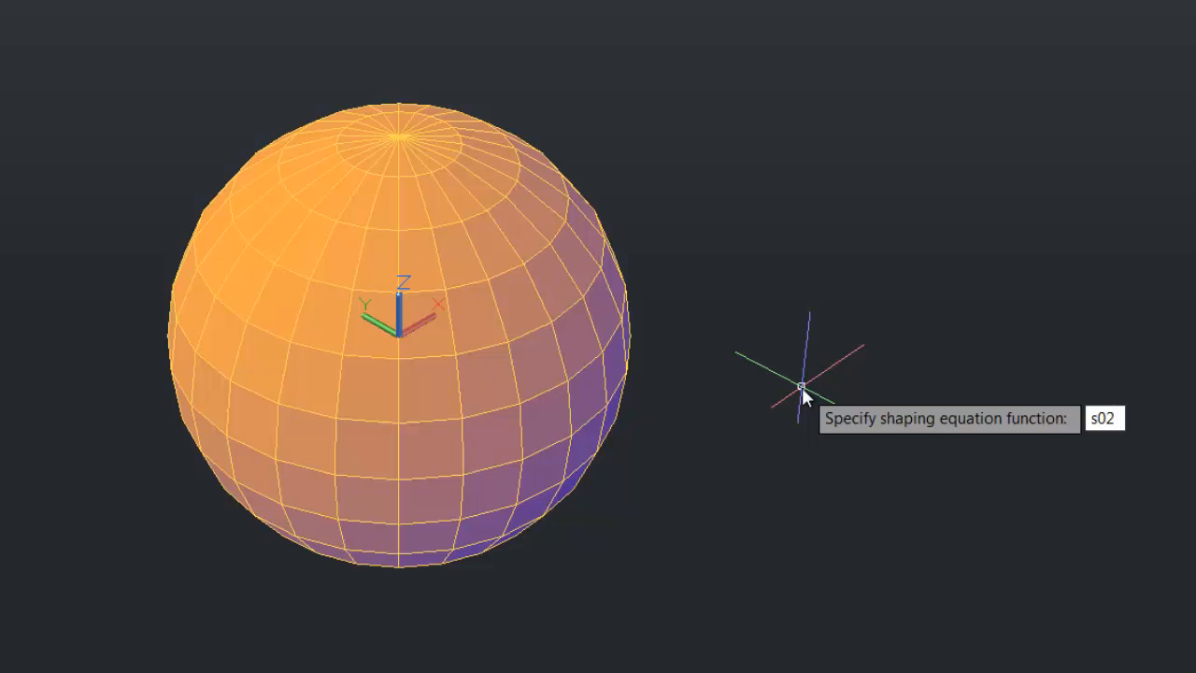
pyautogui.press('Return')
pyautogui.write('10')
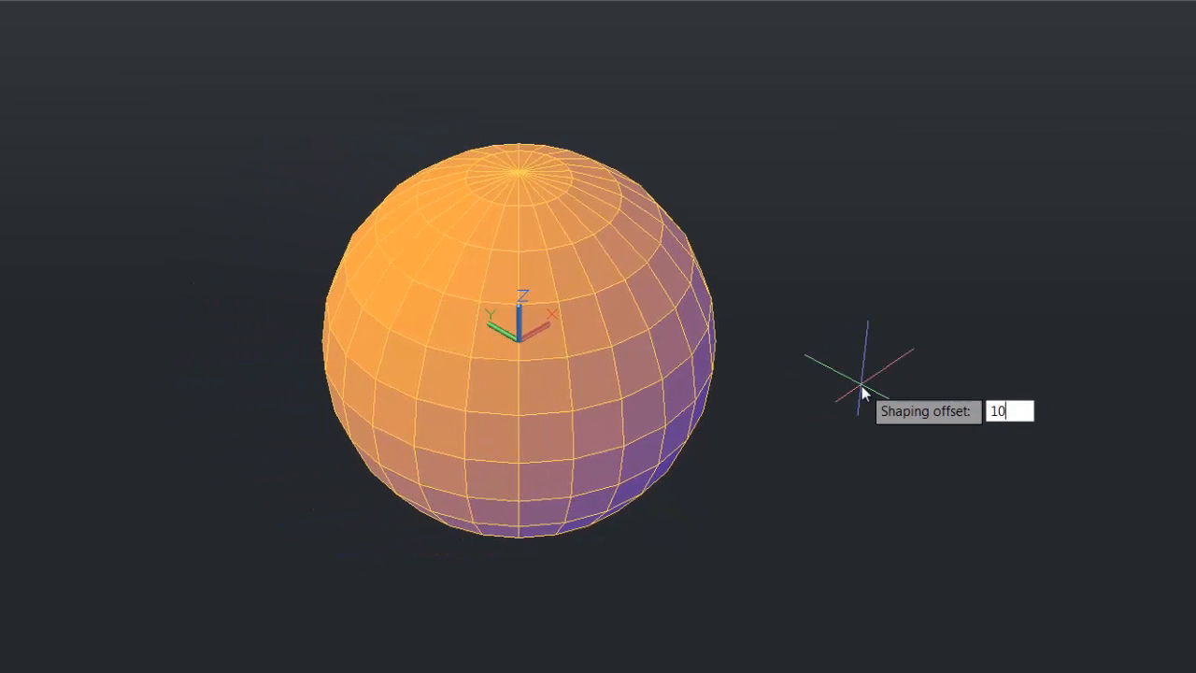
pyautogui.press('Return')
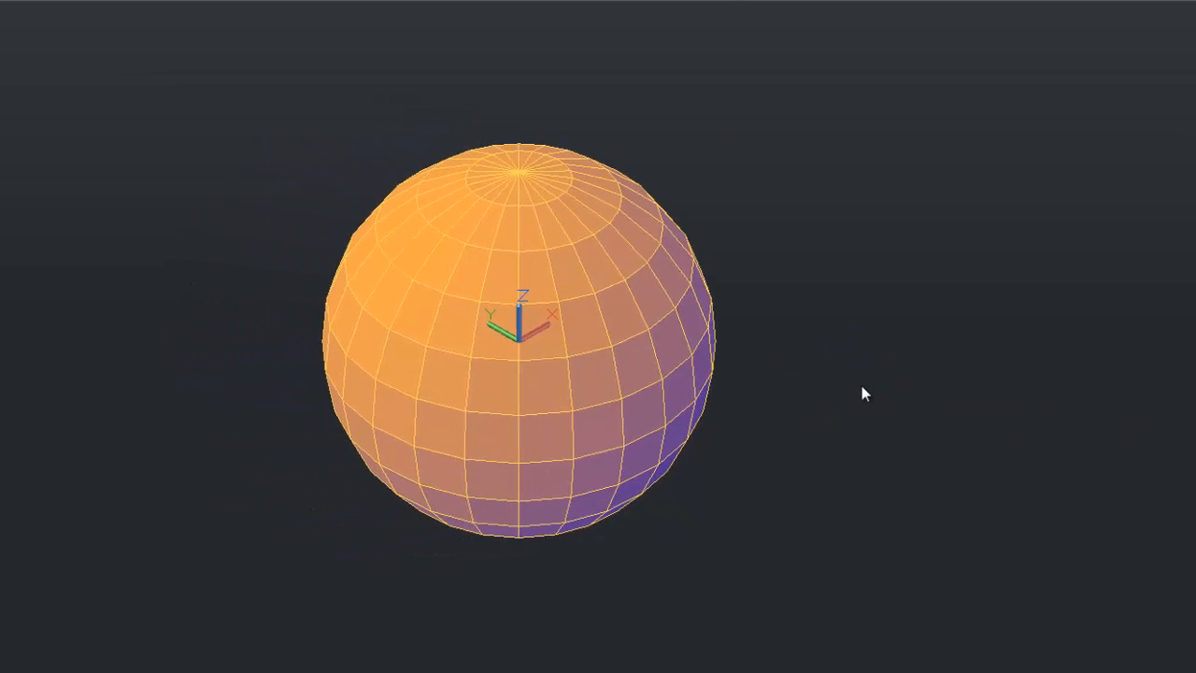
# - Set the smoothness of the four-lobed mesh shaped from the sphere to Level 3
pyautogui.moveTo(849, 374); pyautogui.dragTo(839, 493, button='middle')
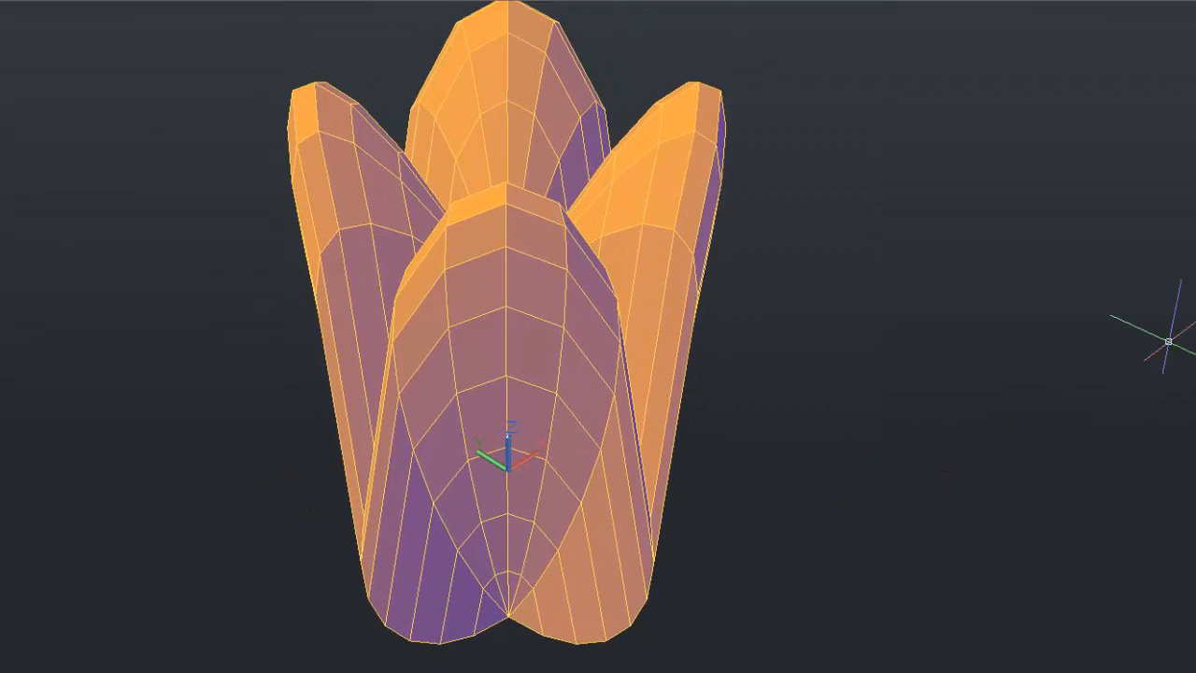
pyautogui.keyDown('shift'); pyautogui.moveTo(1188, 280); pyautogui.dragTo(1028, 319, button='middle'); pyautogui.keyUp('shift')
pyautogui.click(692, 315)
pyautogui.click(935, 200)
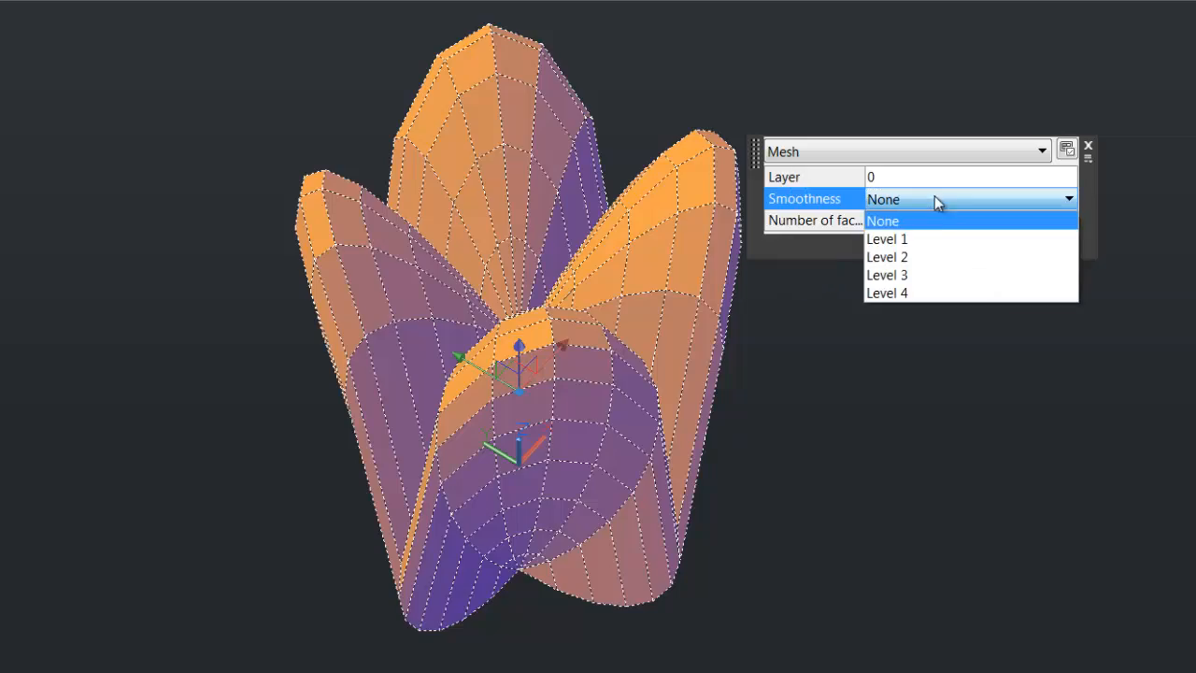
pyautogui.click(925, 275)
pyautogui.press('Escape')
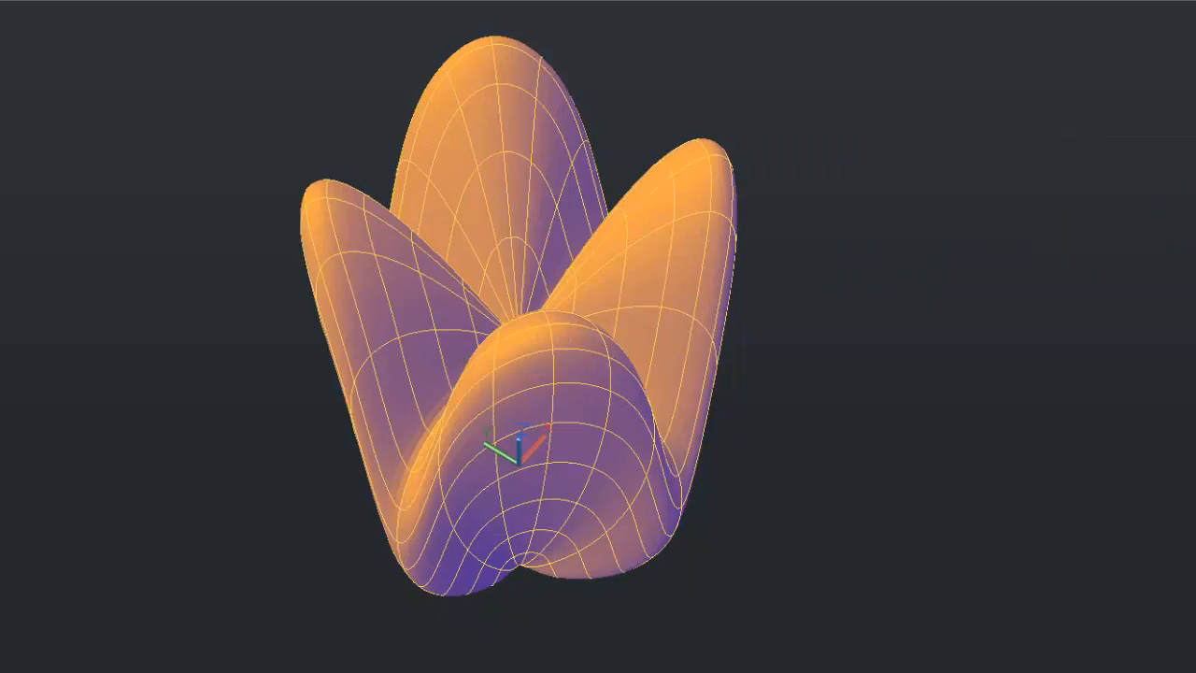
# - Shape the smoothed four-lobed mesh again with SHAPE-M, using function x^3 and a shaping offset of 15
pyautogui.click(1180, 224)
pyautogui.moveTo(1159, 276)
pyautogui.mouseDown()
pyautogui.moveTo(956, 249)
pyautogui.moveTo(634, 40)
pyautogui.moveTo(324, 646)
pyautogui.moveTo(625, 37)
pyautogui.moveTo(785, 233)
pyautogui.moveTo(896, 242)
pyautogui.moveTo(874, 264)
pyautogui.mouseUp()
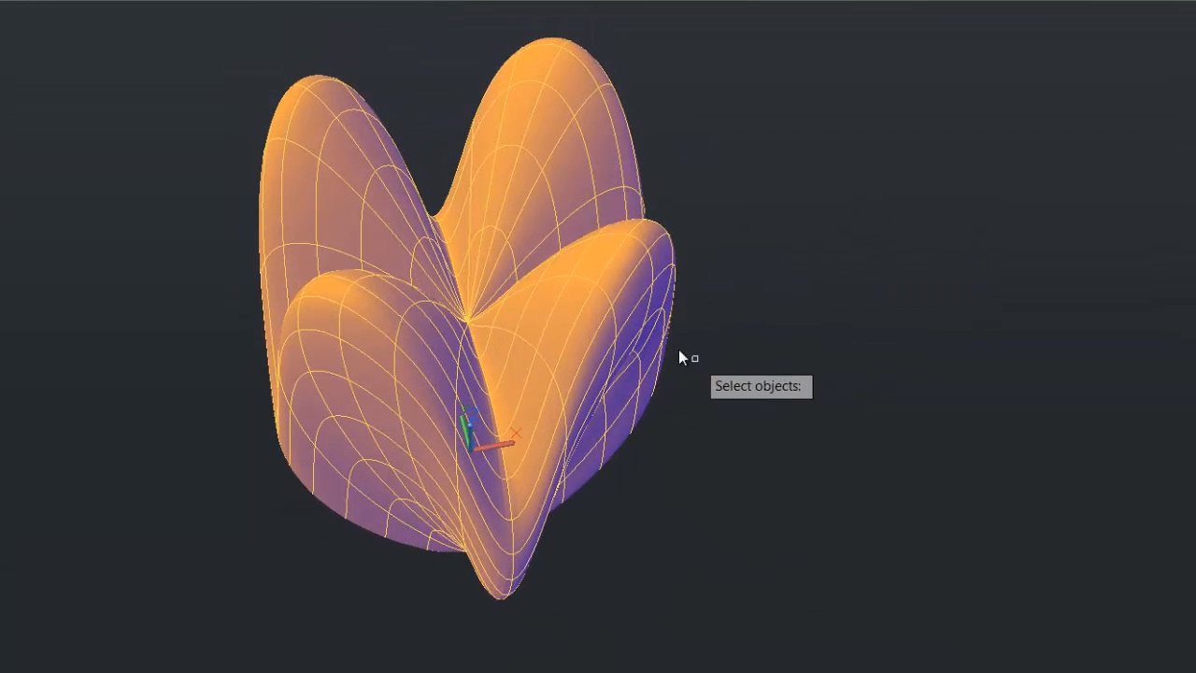
pyautogui.click(638, 327)
pyautogui.click(660, 397)
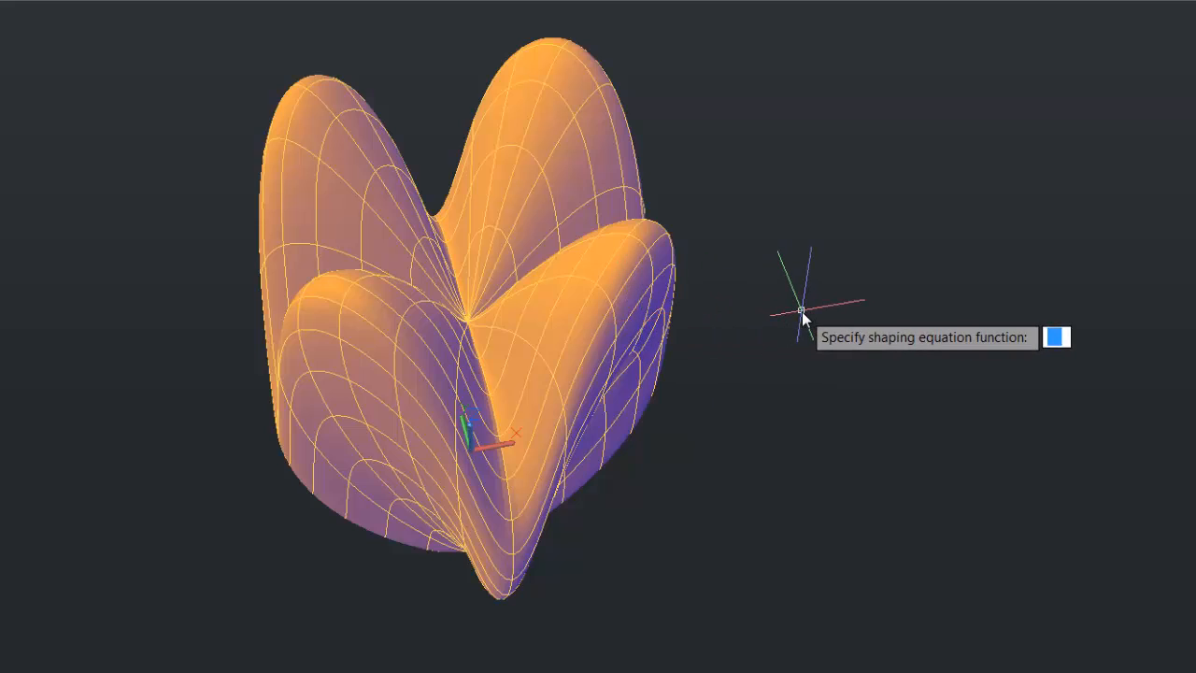
pyautogui.write('x^3')
pyautogui.press('Return')
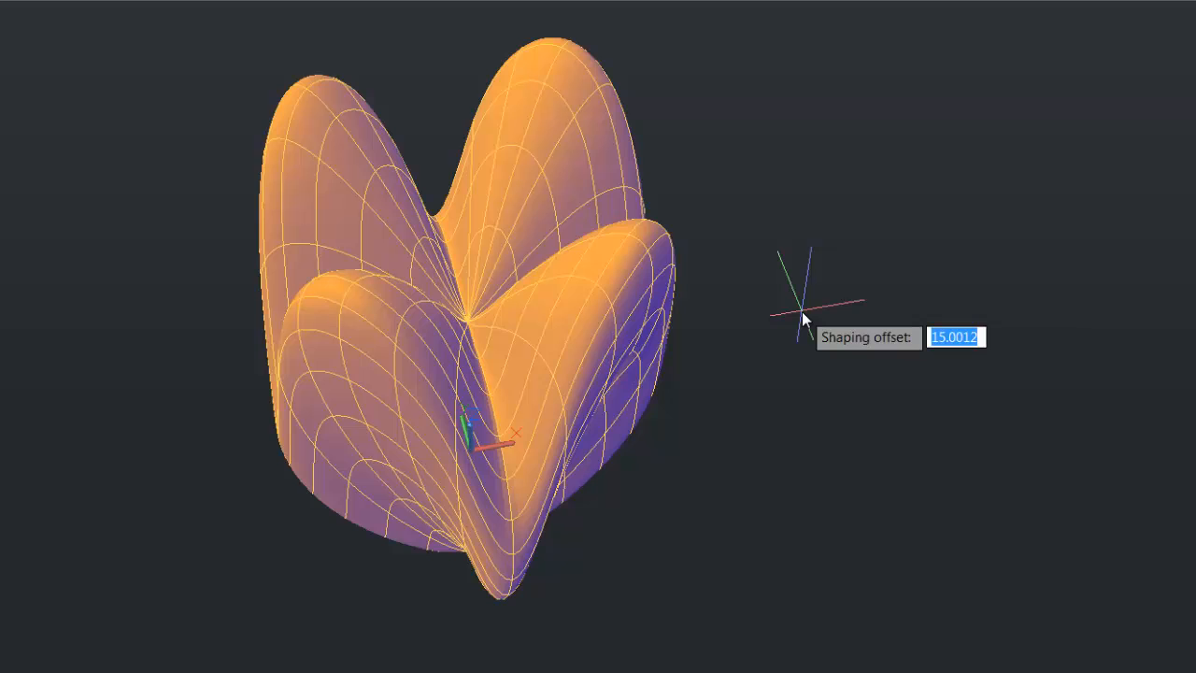
pyautogui.write('15')
pyautogui.press('Return')
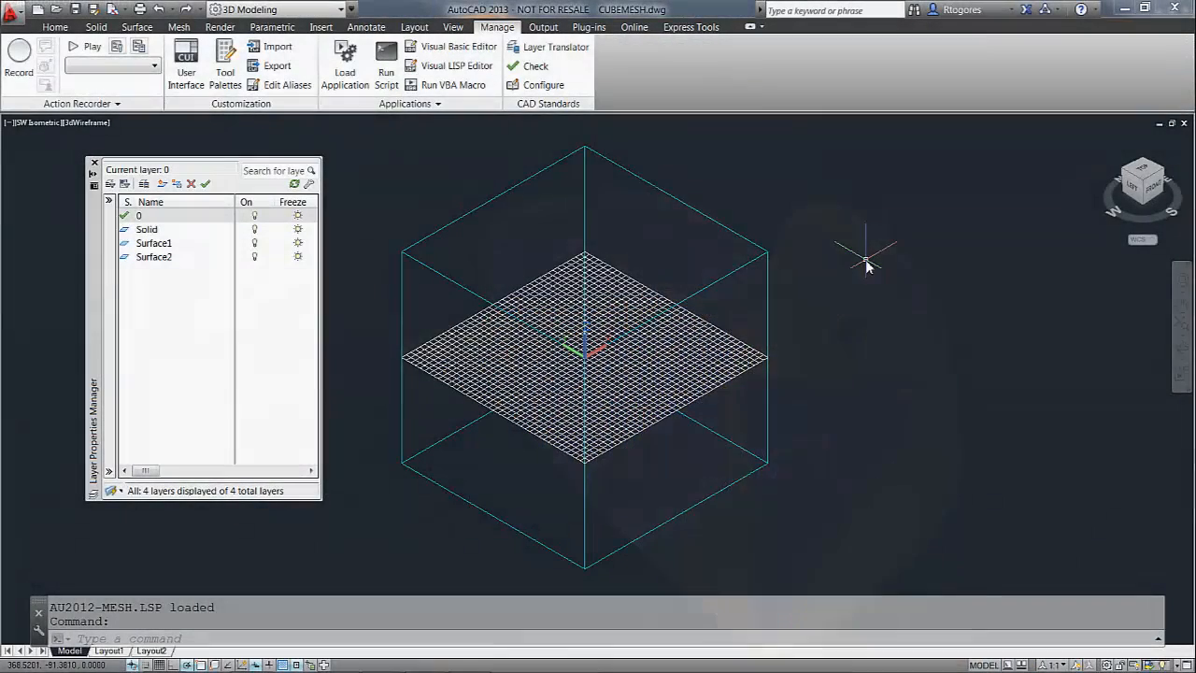
# - Shape the flat mesh inside the cube along the Z axis with SHAPE-M, using function s09 and a shaping offset of 30
pyautogui.write('SHAp')
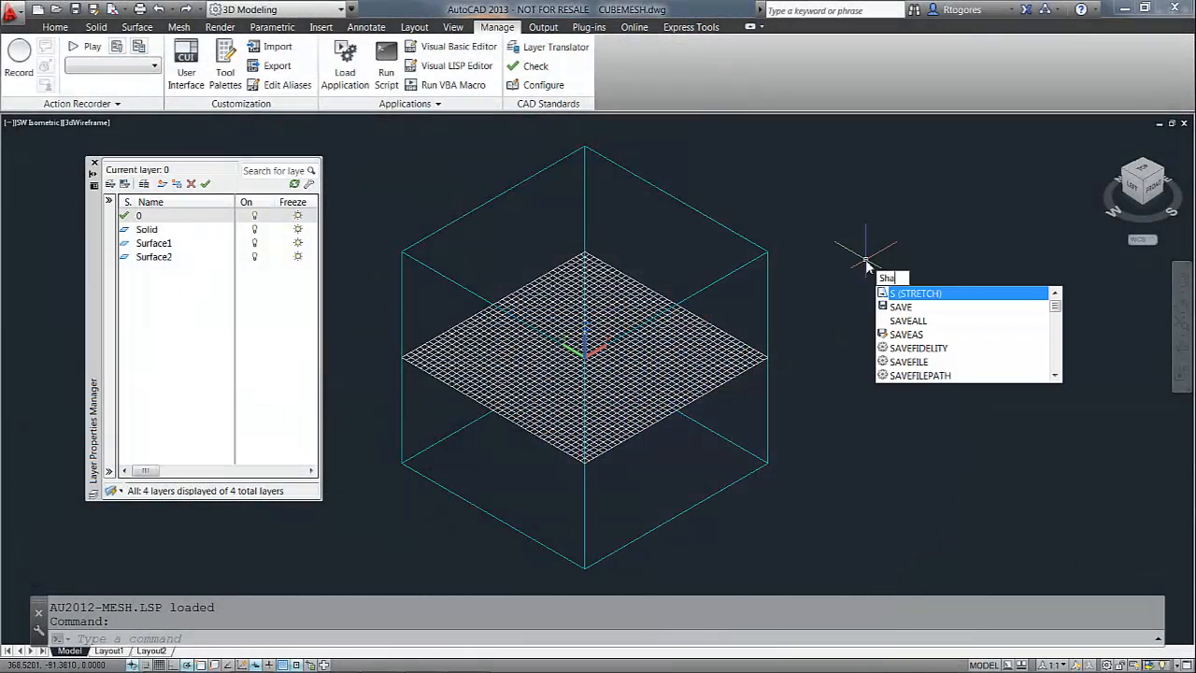
pyautogui.write('e-')
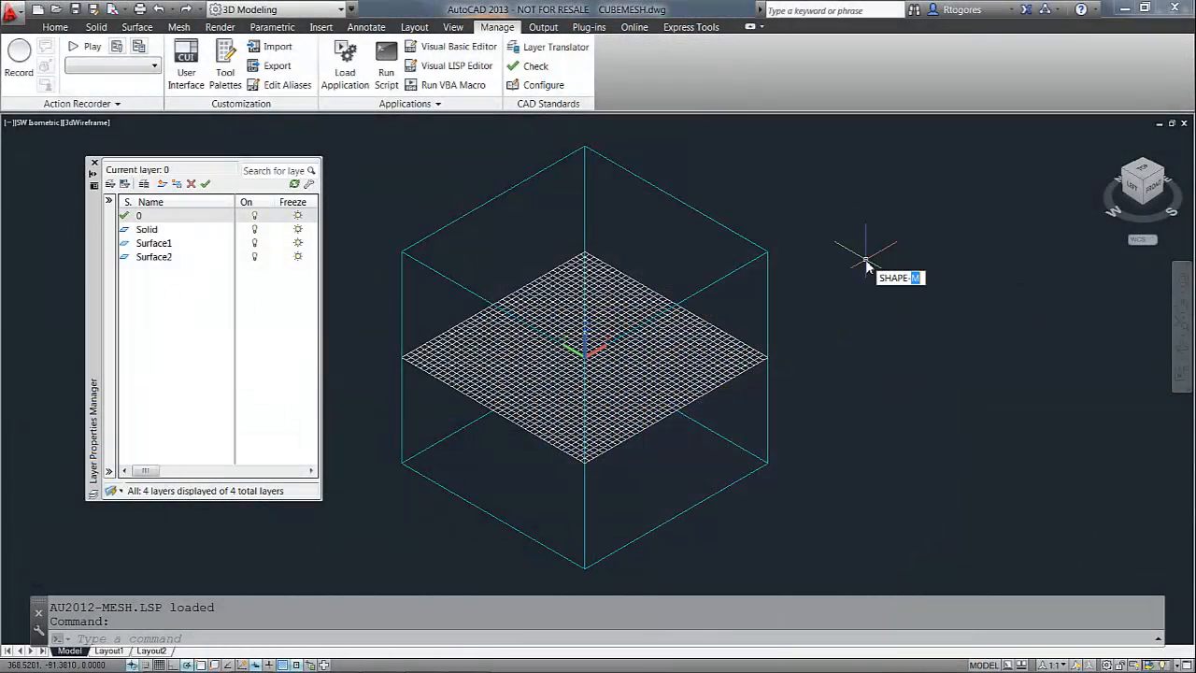
pyautogui.press('Return')
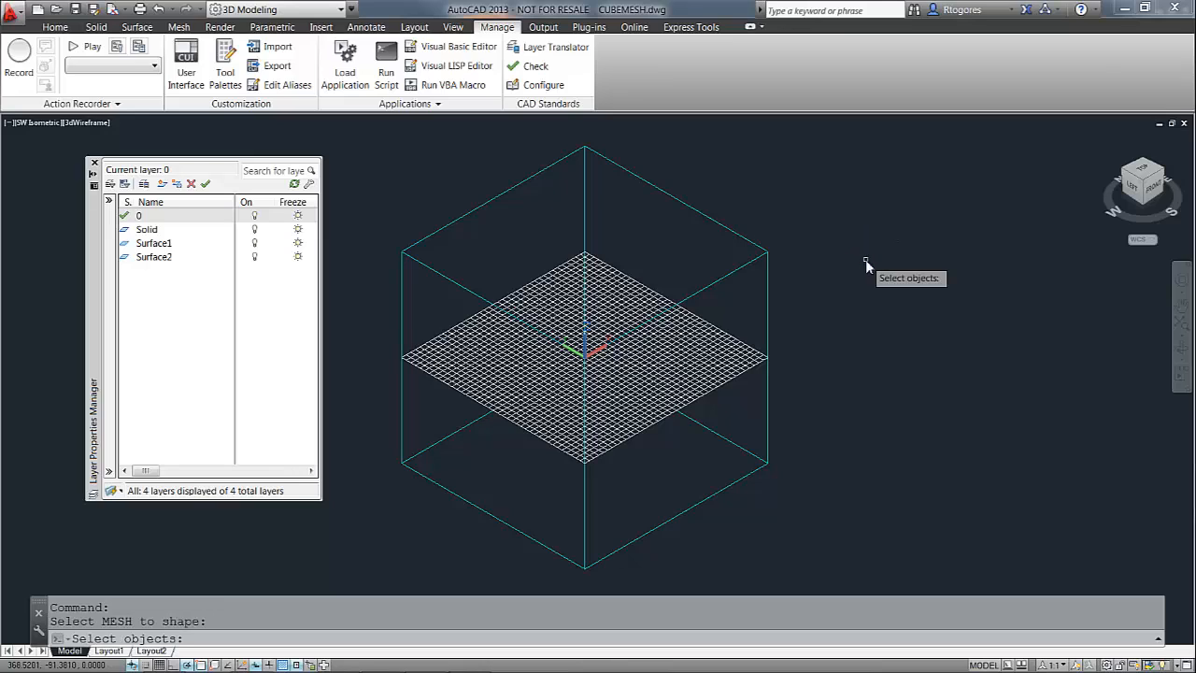
pyautogui.click(720, 360)
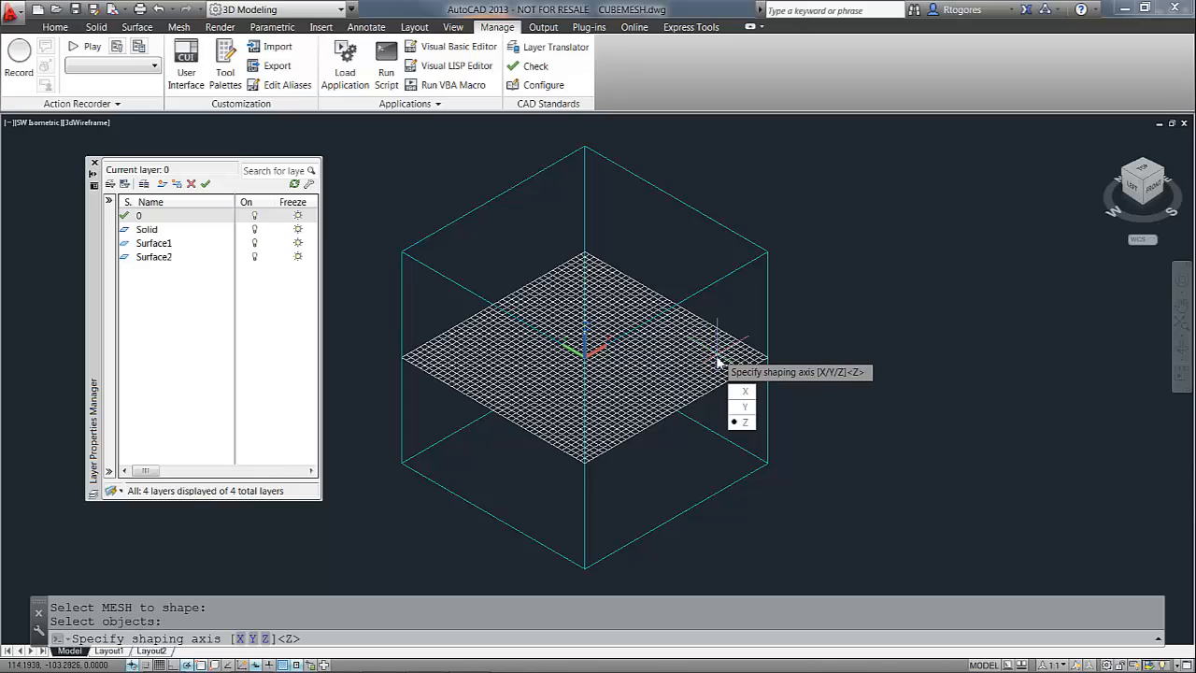
pyautogui.click(745, 425)
pyautogui.write('s')
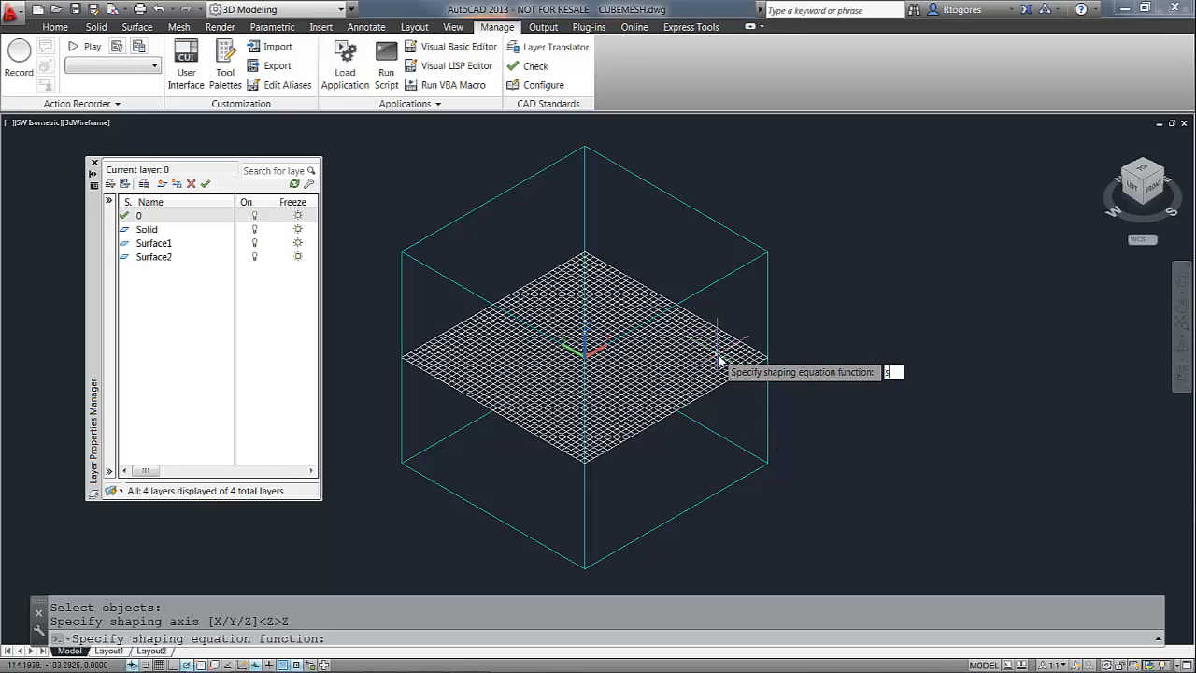
pyautogui.write('09')
pyautogui.press('Return')
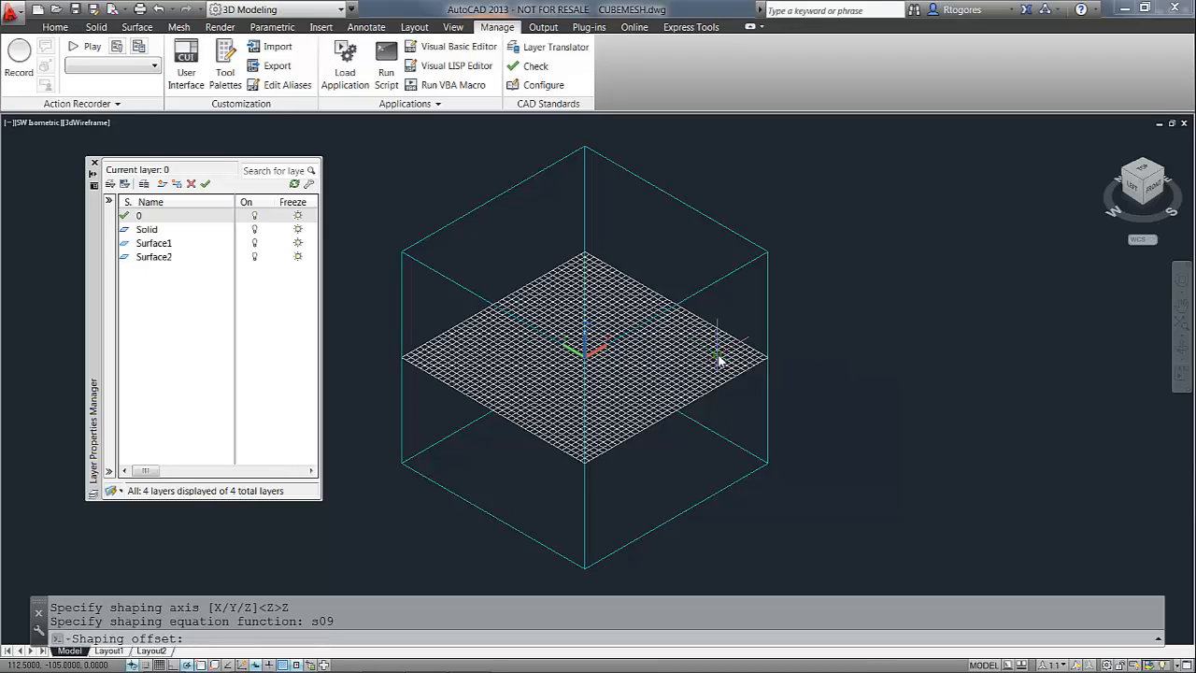
pyautogui.write('30')
pyautogui.press('Return')
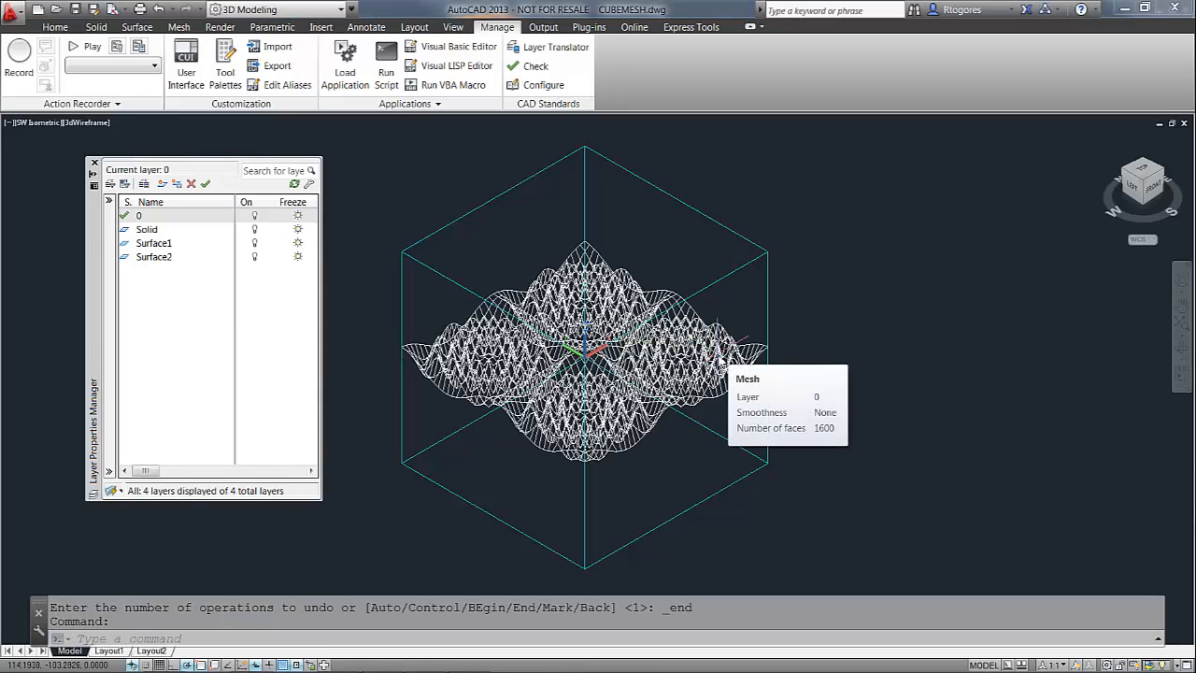
# - Mirror the wavy mesh with MIRROR3D across the XY plane through 0,0,0, keeping the source mesh
pyautogui.write('MIRR')
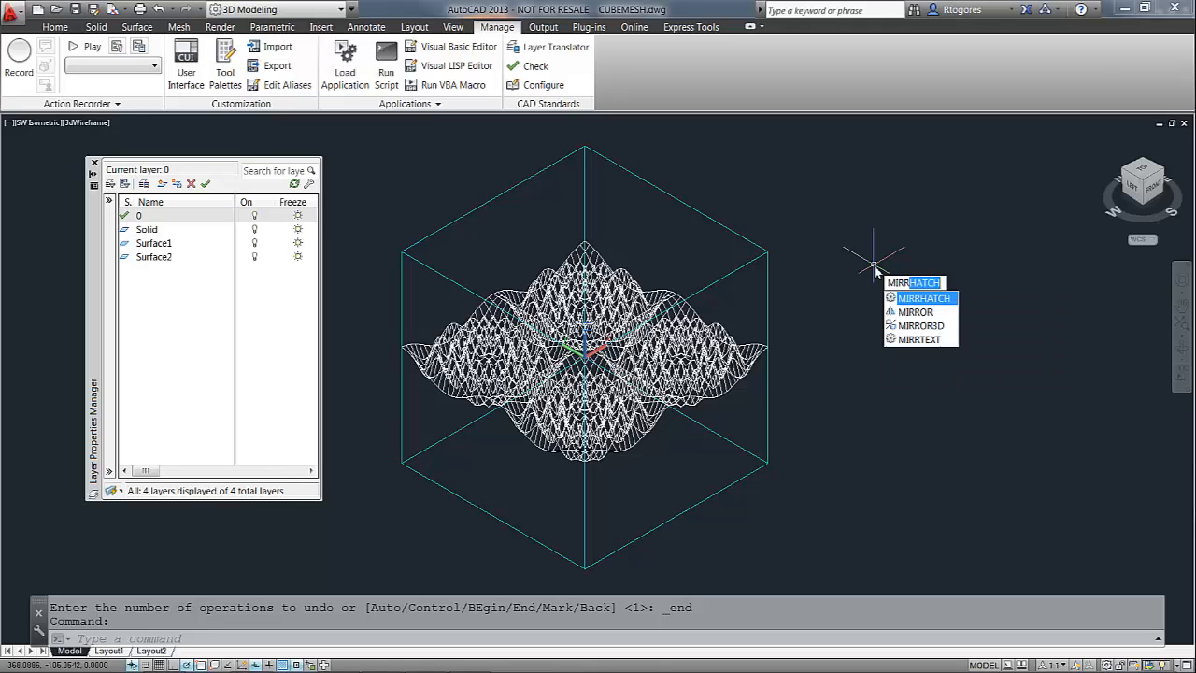
pyautogui.write('Or')
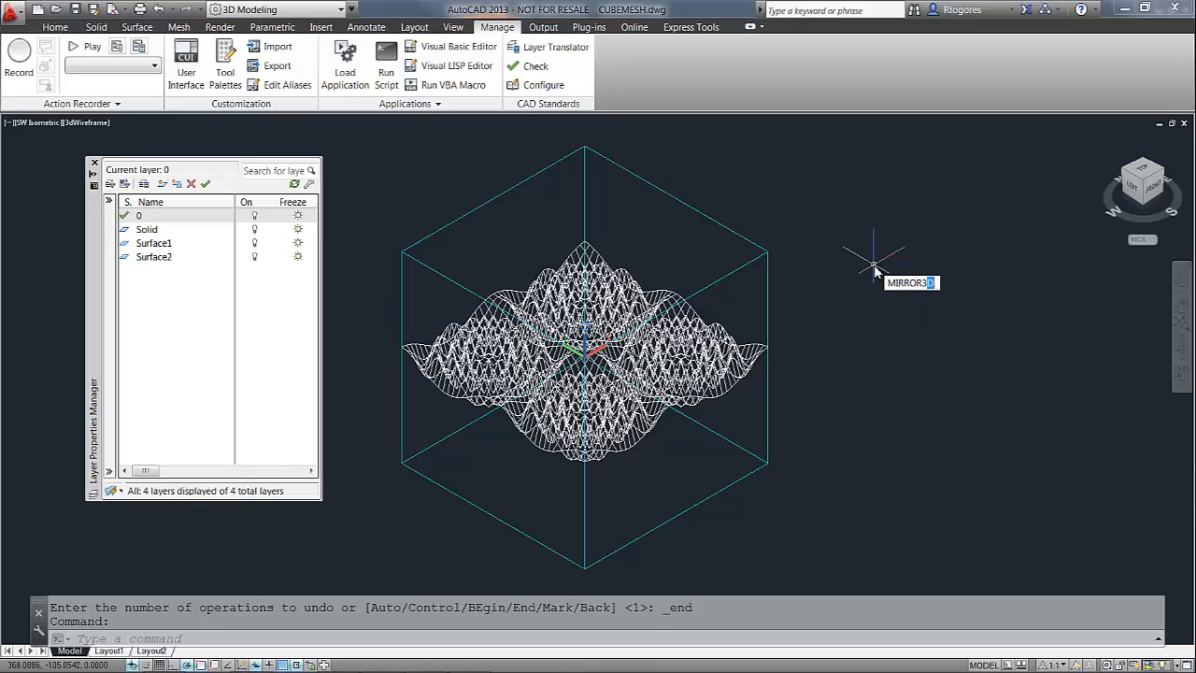
pyautogui.press('Return')
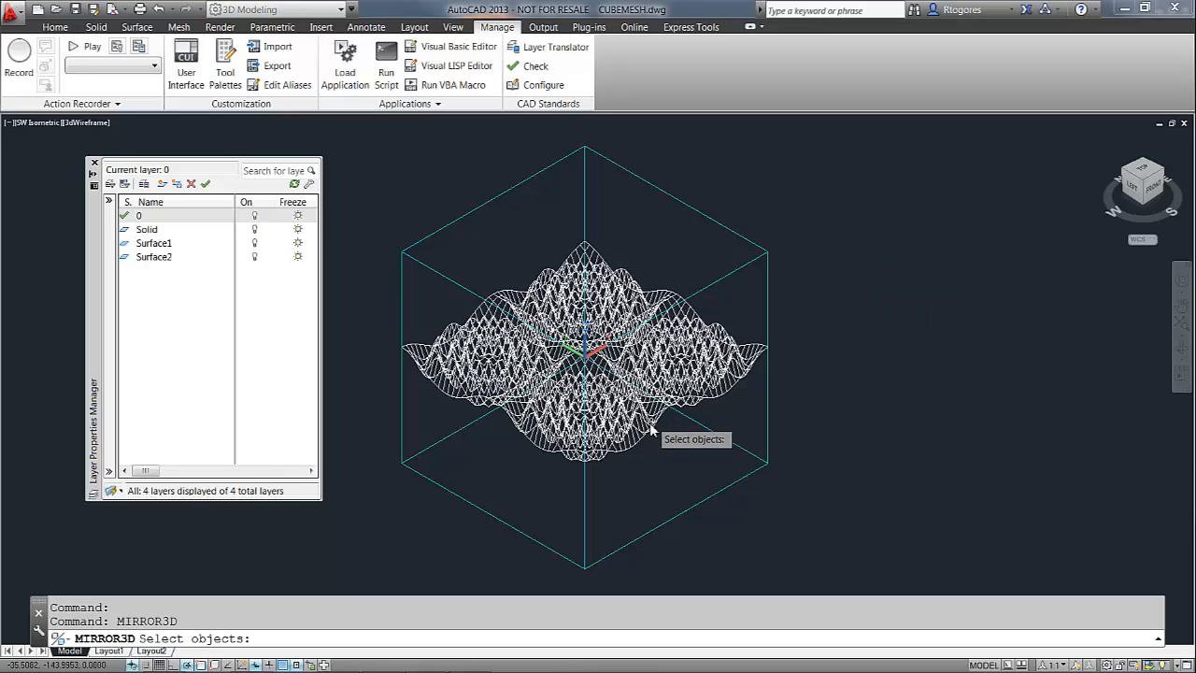
pyautogui.click(674, 385)
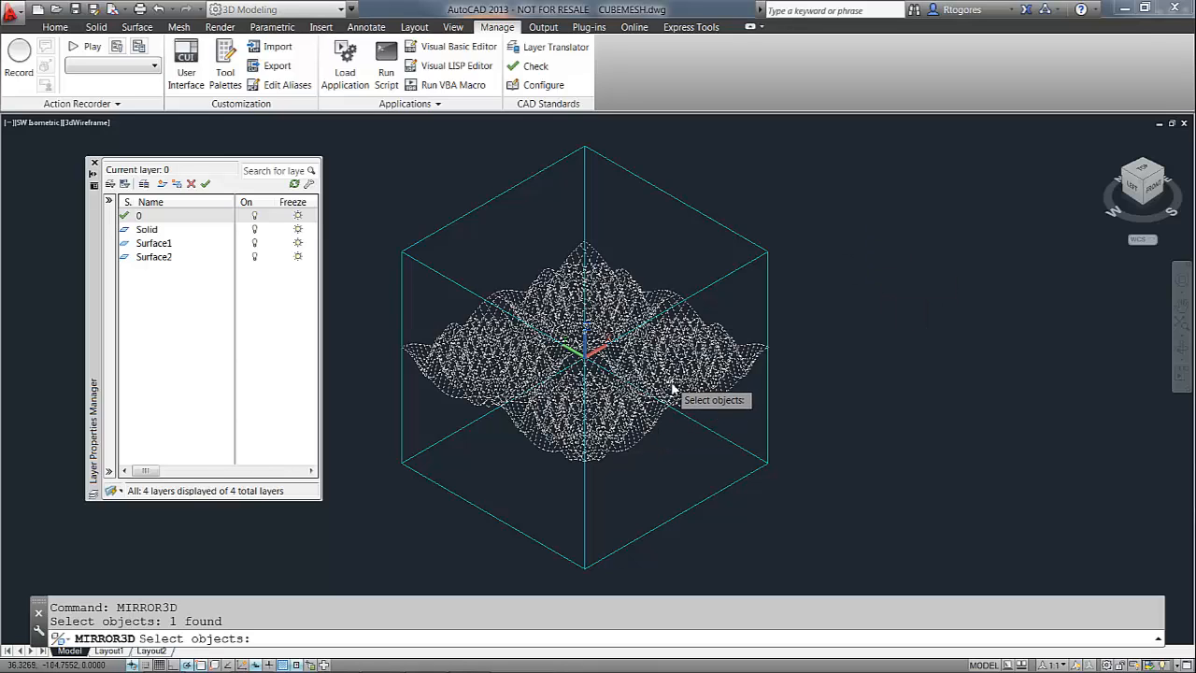
pyautogui.press('Return')
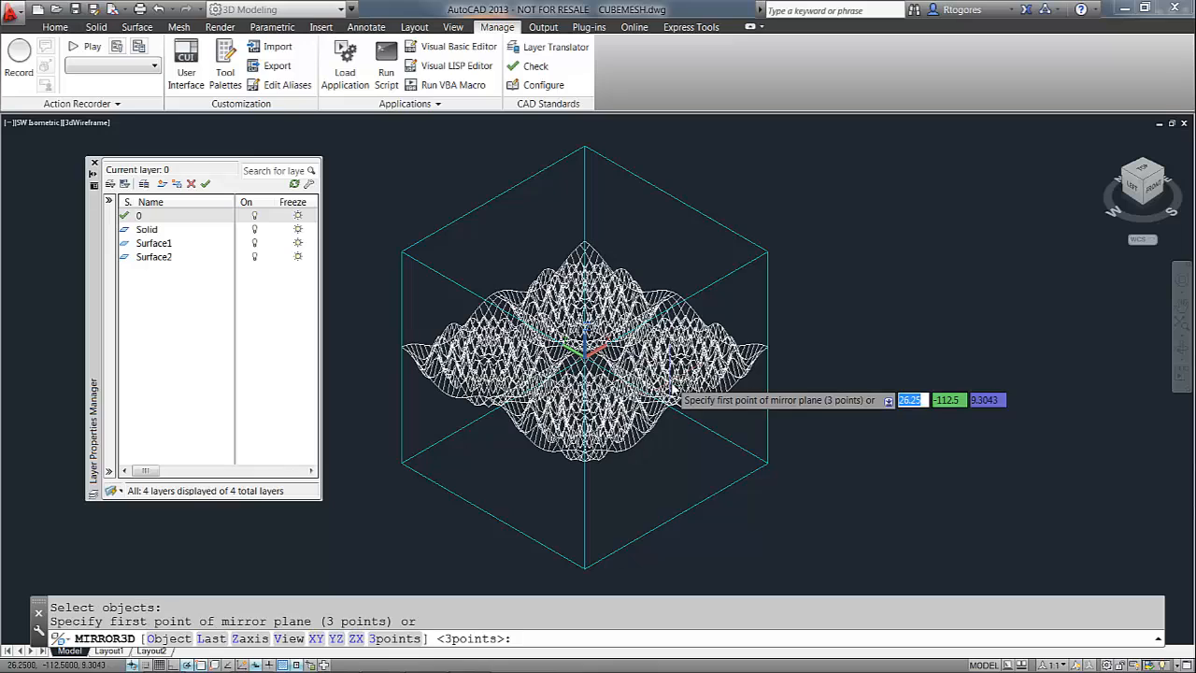
pyautogui.rightClick(823, 347)
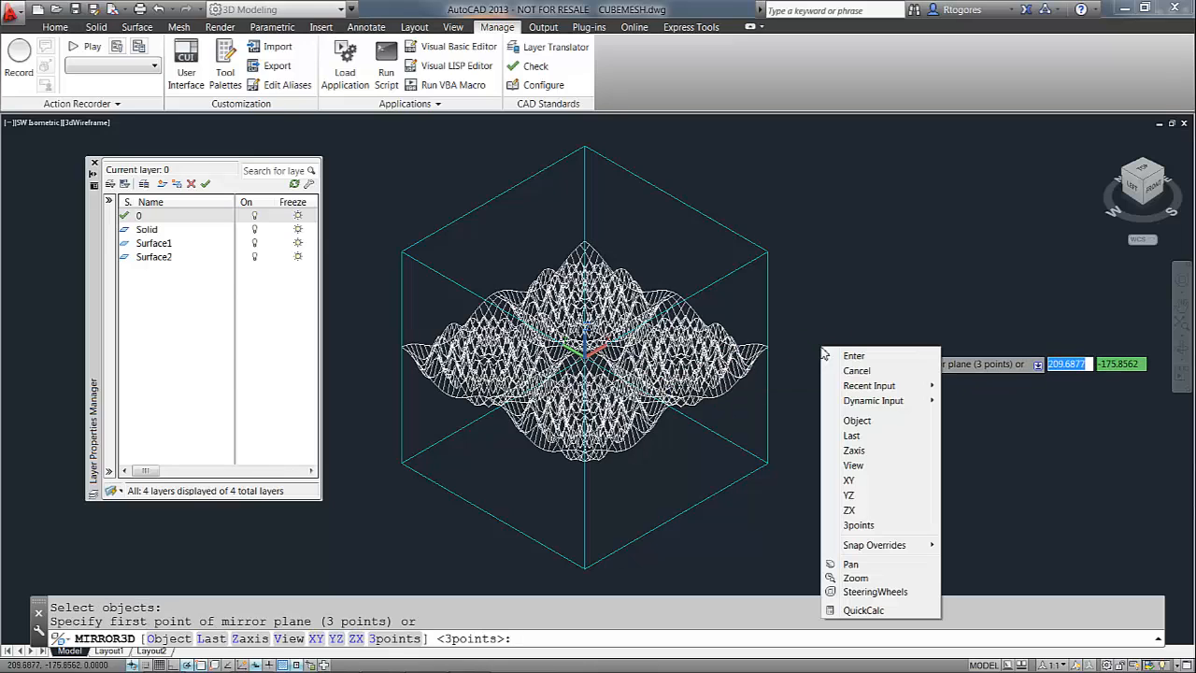
pyautogui.click(848, 481)
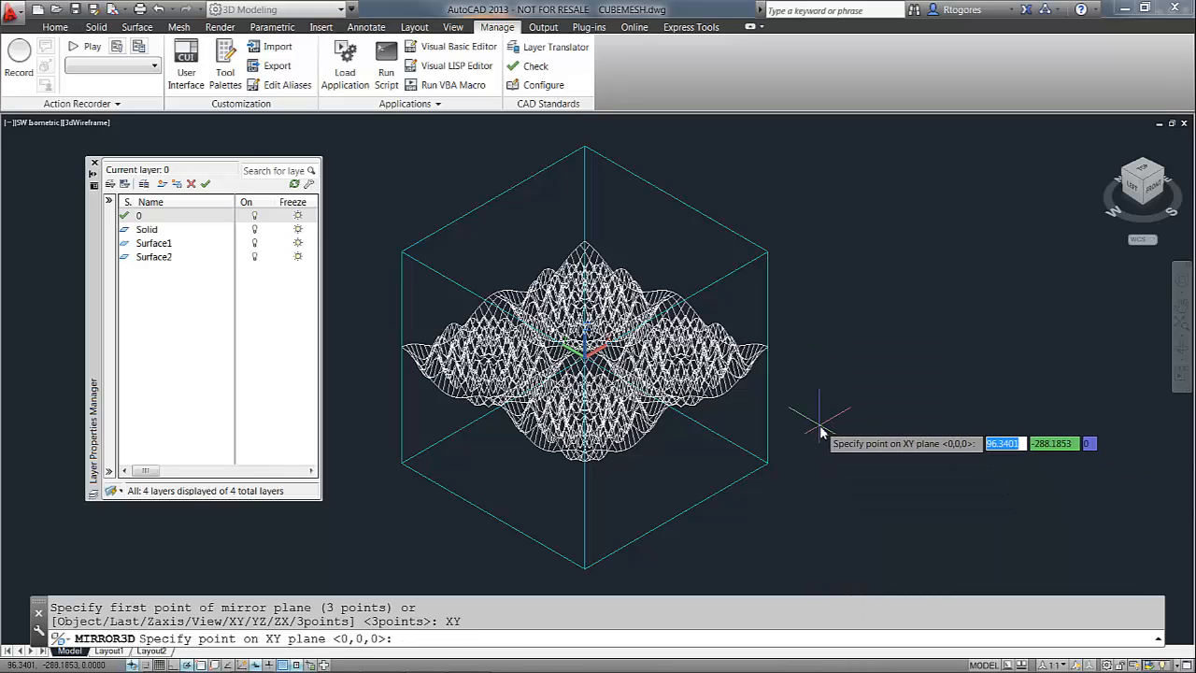
pyautogui.press('Return')
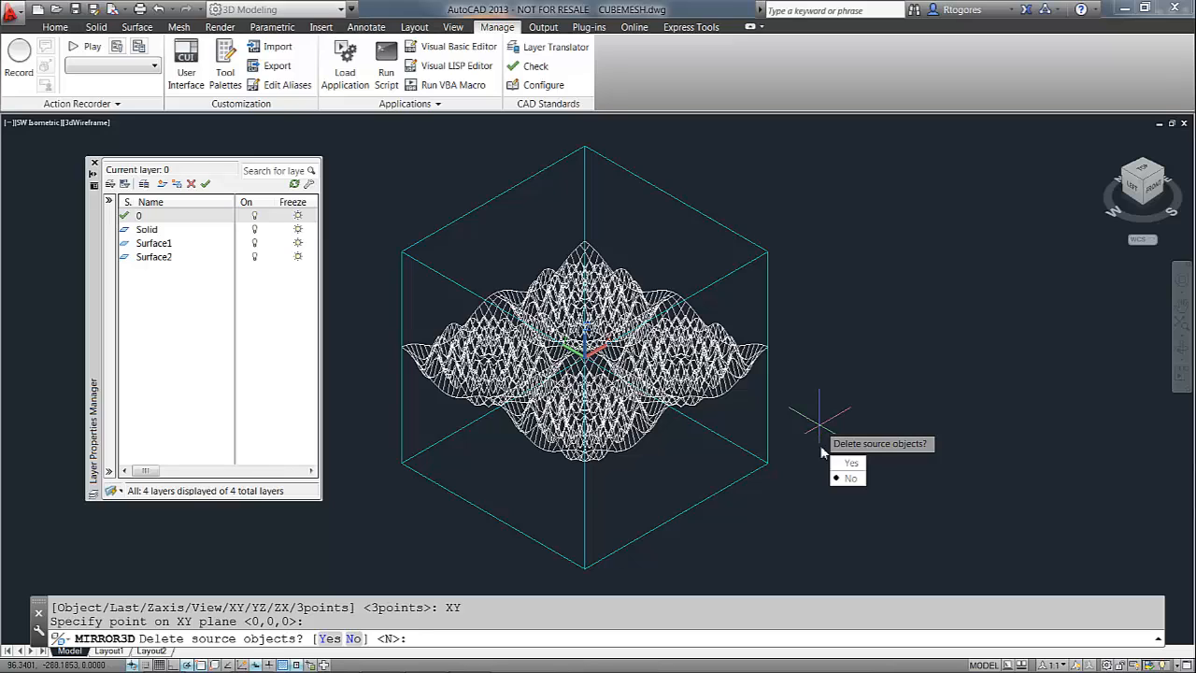
pyautogui.click(847, 477)
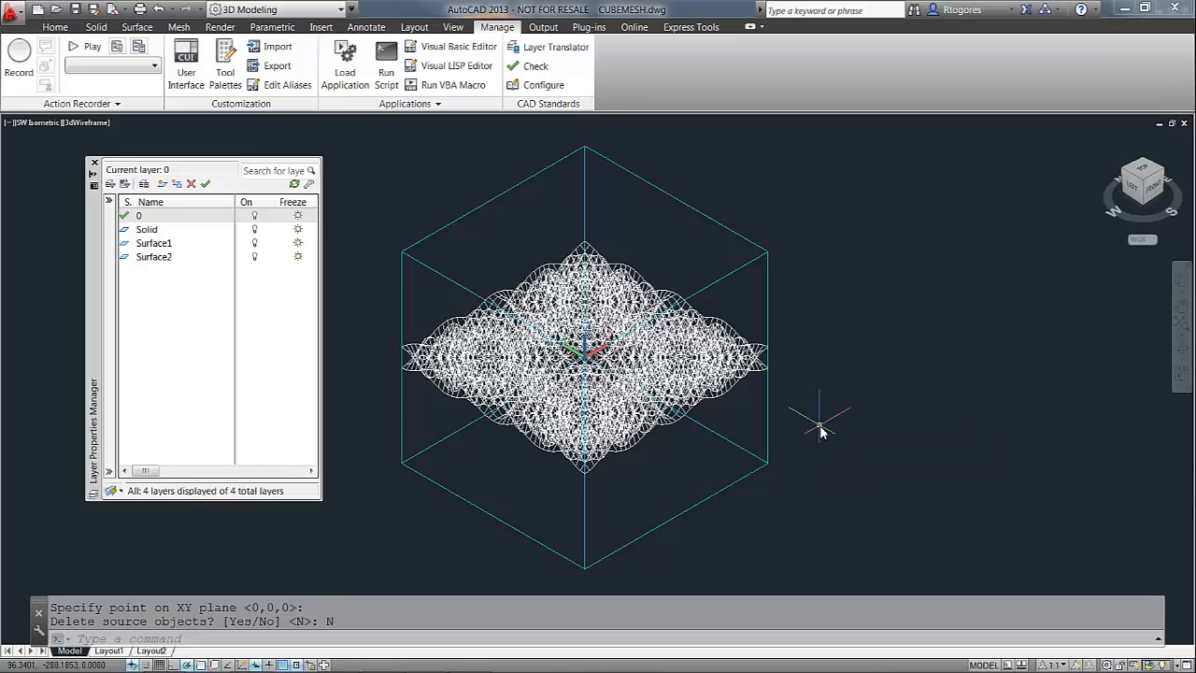
# - Assign the original wavy mesh to layer Surface1
pyautogui.click(757, 351)
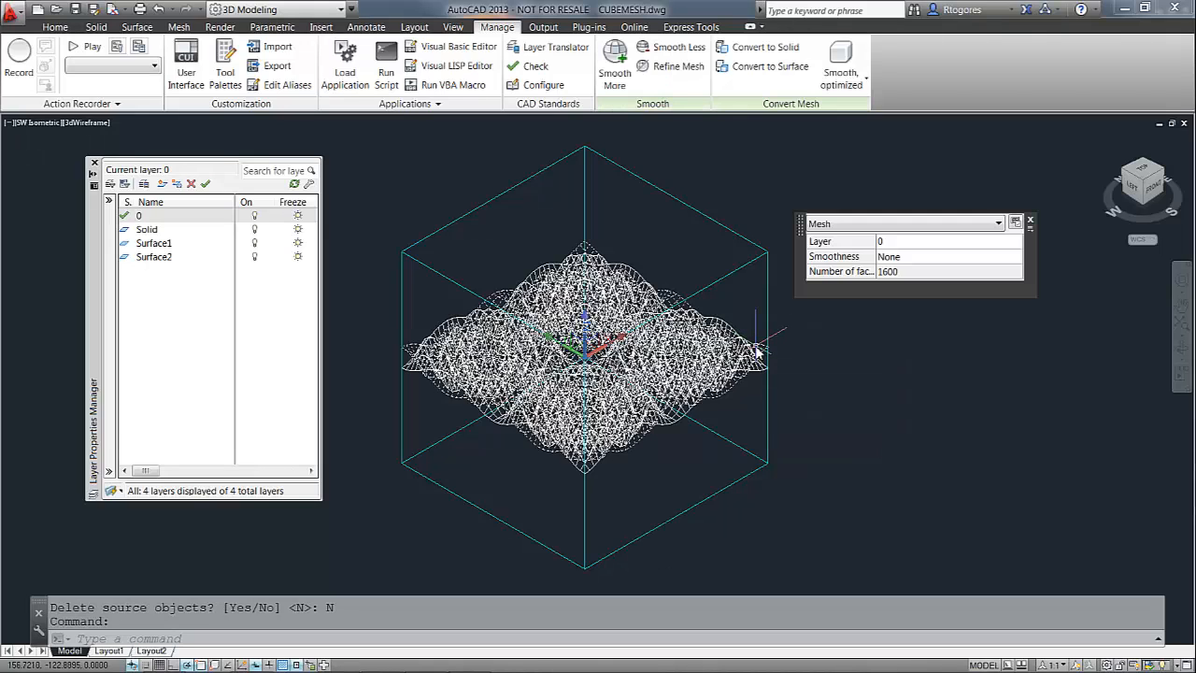
pyautogui.click(932, 245)
pyautogui.click(932, 245)
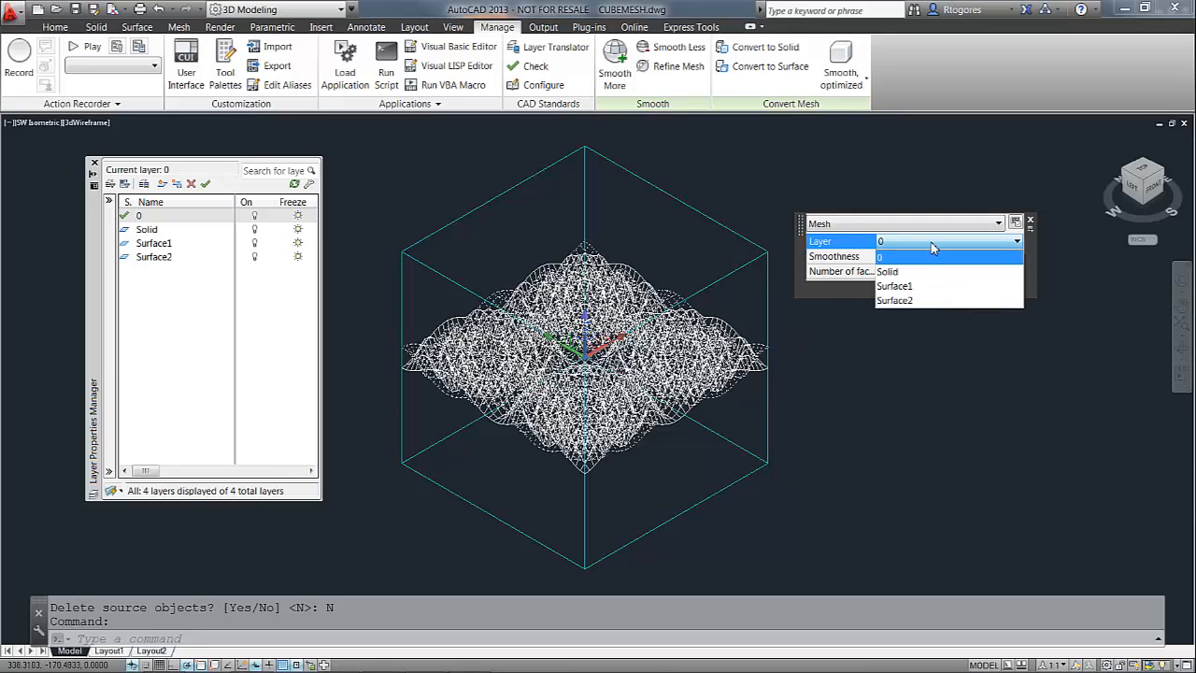
pyautogui.click(914, 289)
pyautogui.press('Escape')
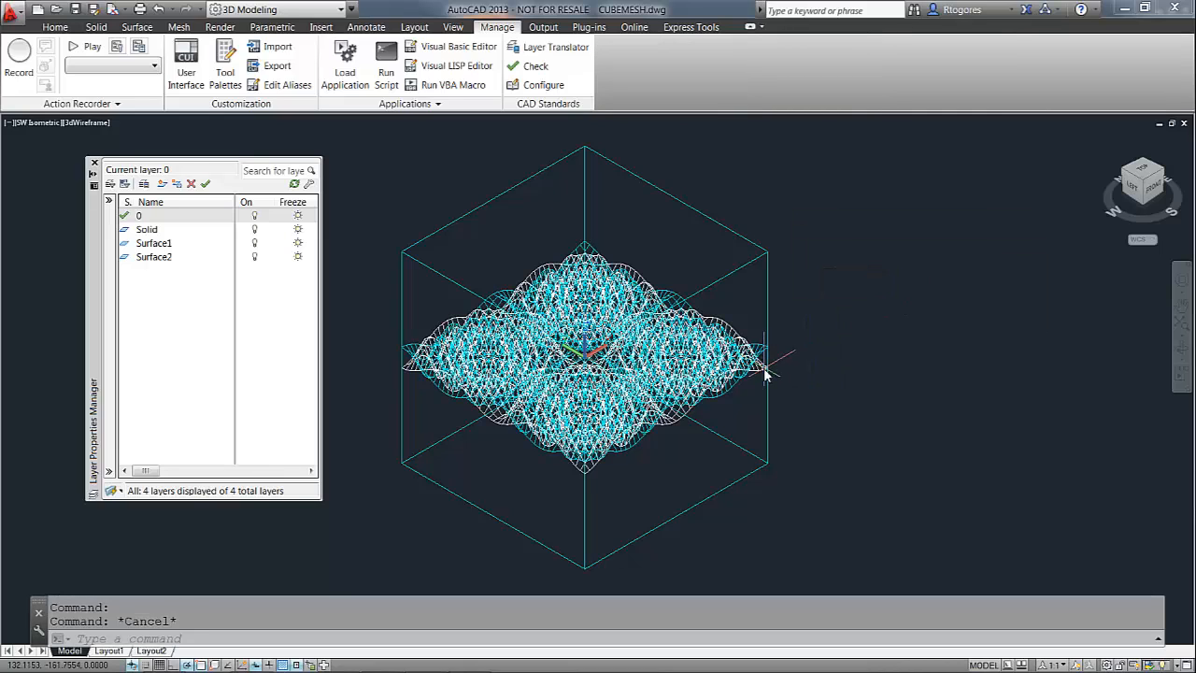
# - Assign the mirrored copy of the wavy mesh to layer Surface2
pyautogui.click(764, 368)
pyautogui.click(916, 275)
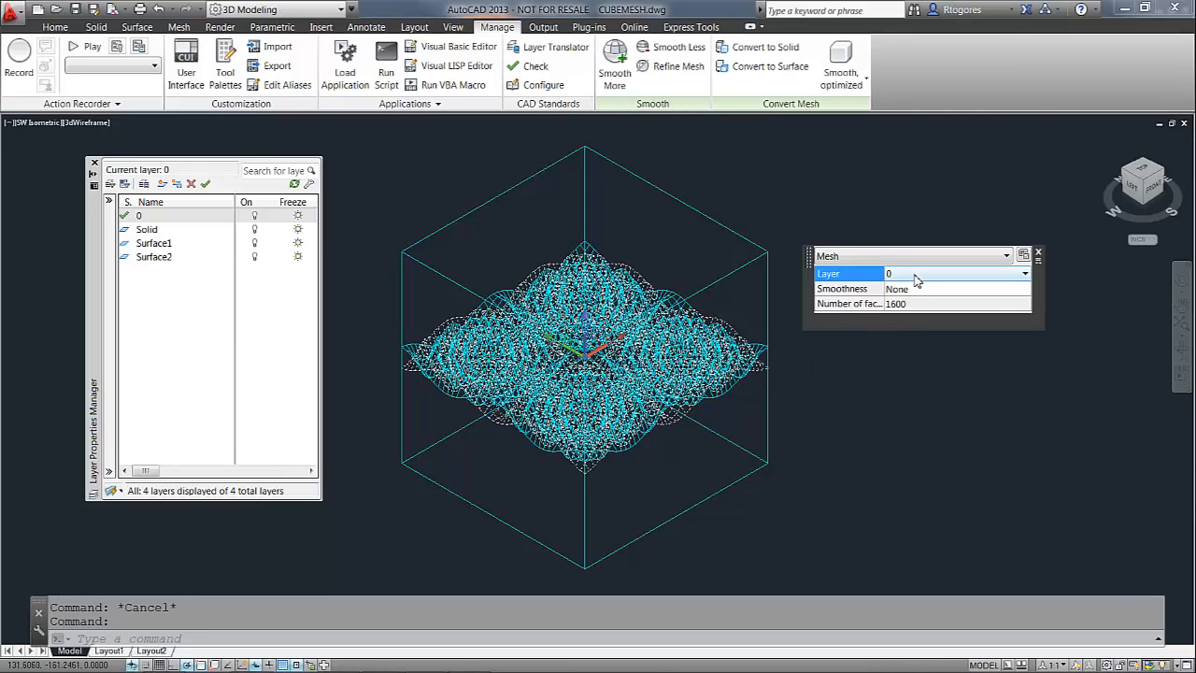
pyautogui.click(920, 275)
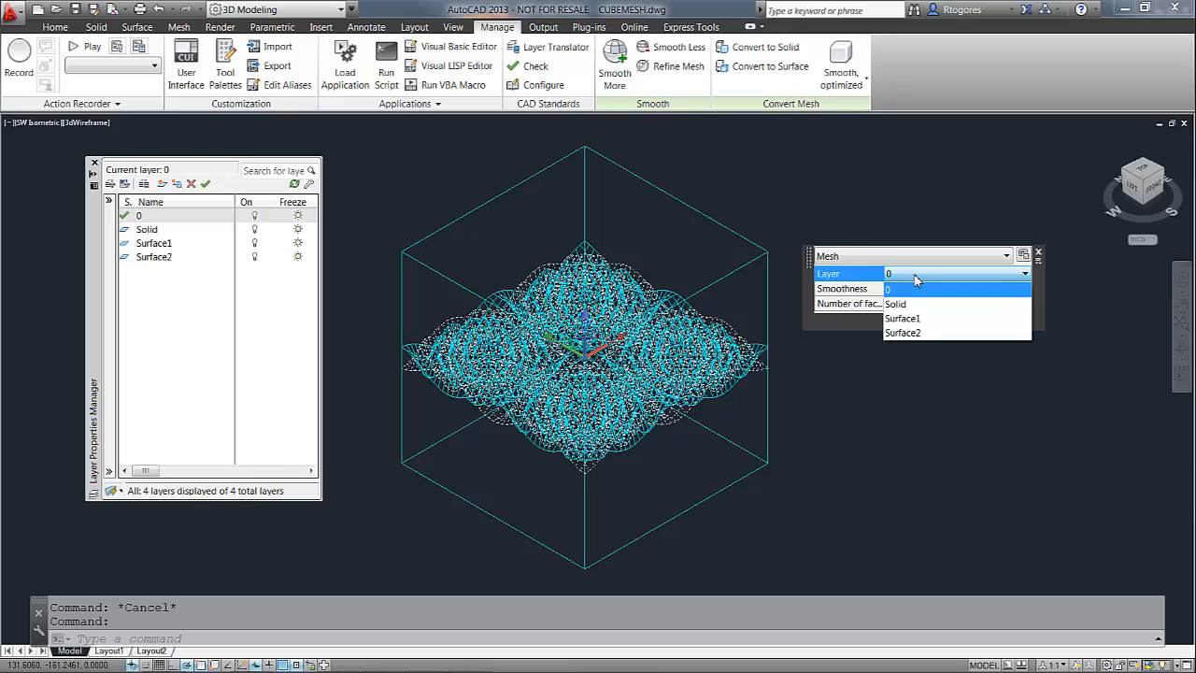
pyautogui.click(902, 333)
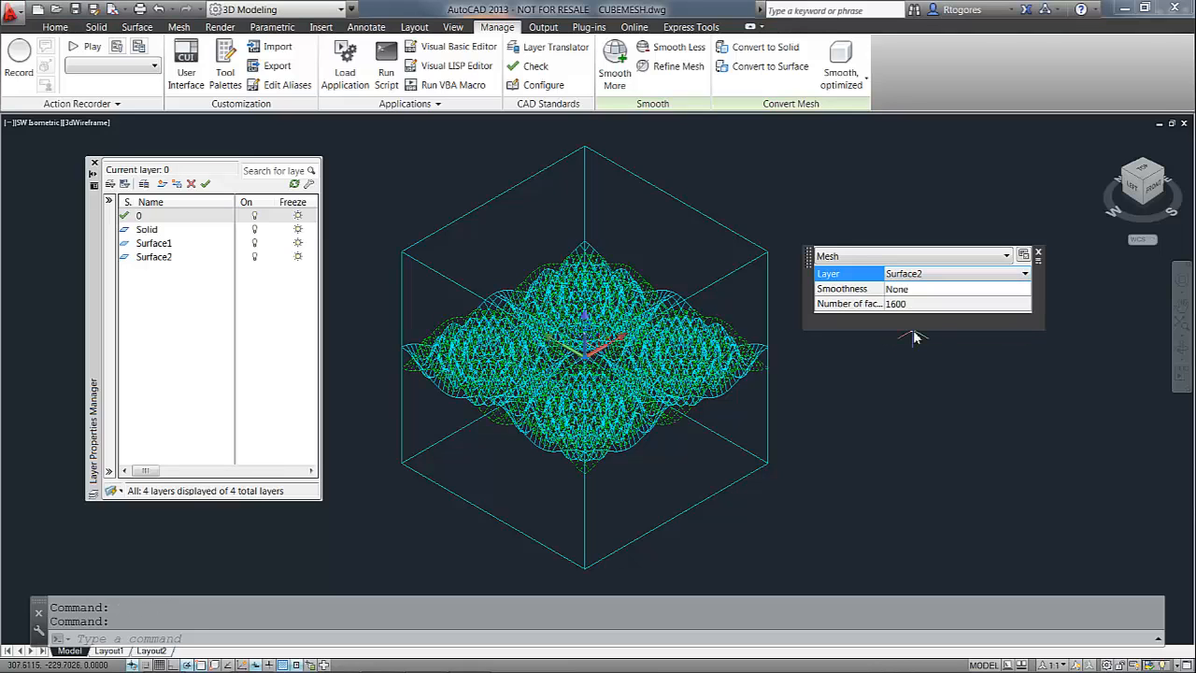
pyautogui.press('Escape')
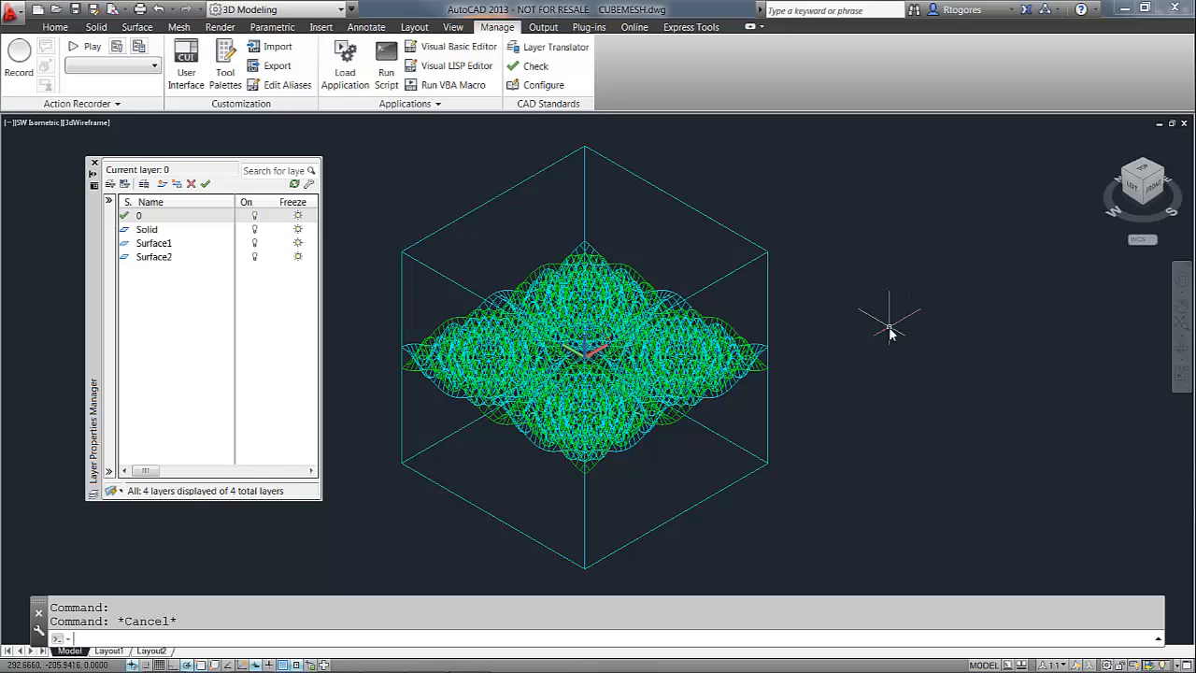
# - Shape the cyan wavy mesh on layer Surface1 along the Z axis with SHAPE-M, using function s04 and a shaping offset of 100
pyautogui.write('SHAPE-')
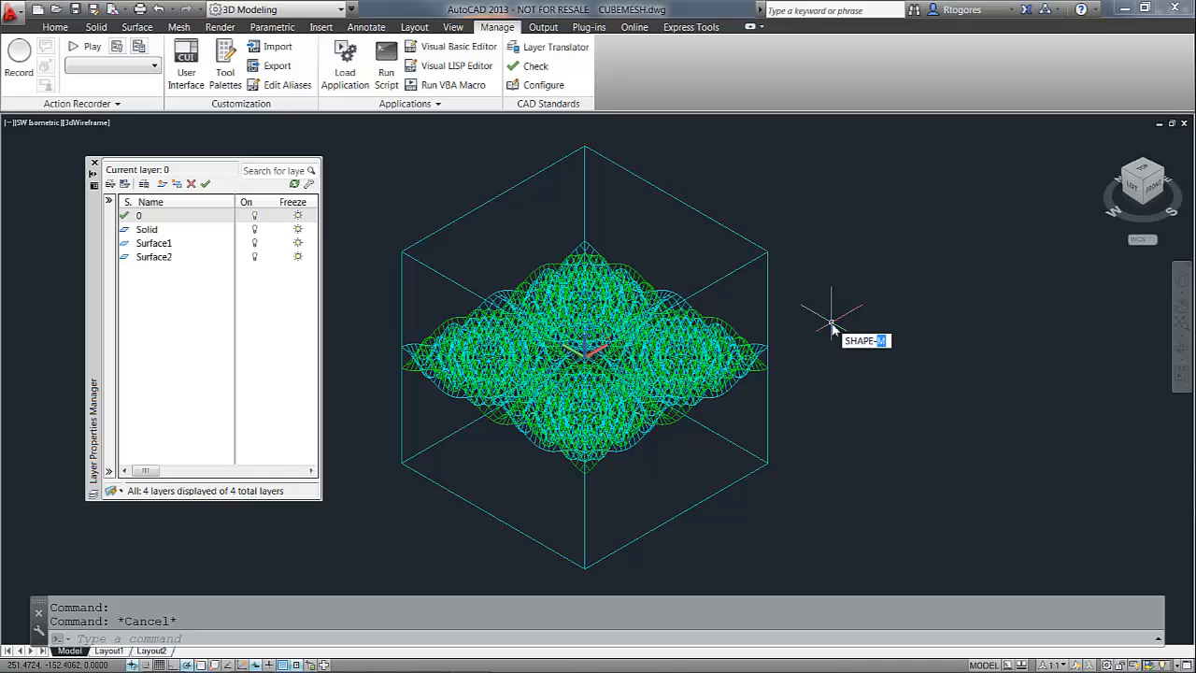
pyautogui.press('Return')
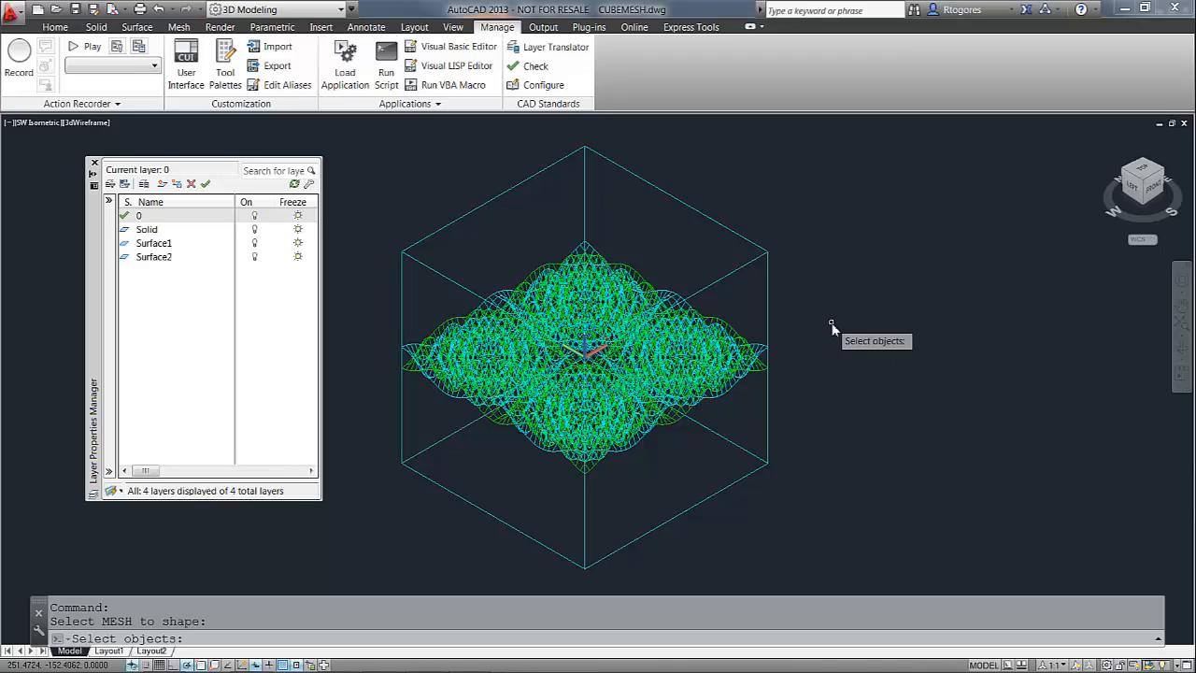
pyautogui.click(761, 350)
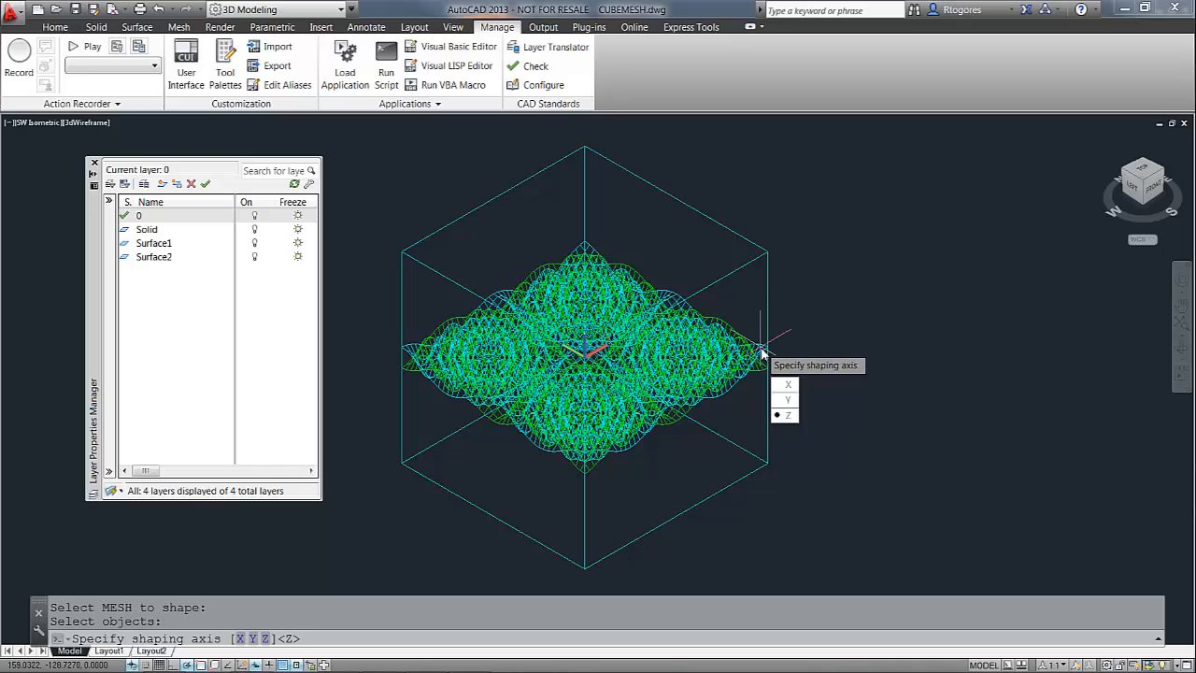
pyautogui.click(788, 417)
pyautogui.write('s')
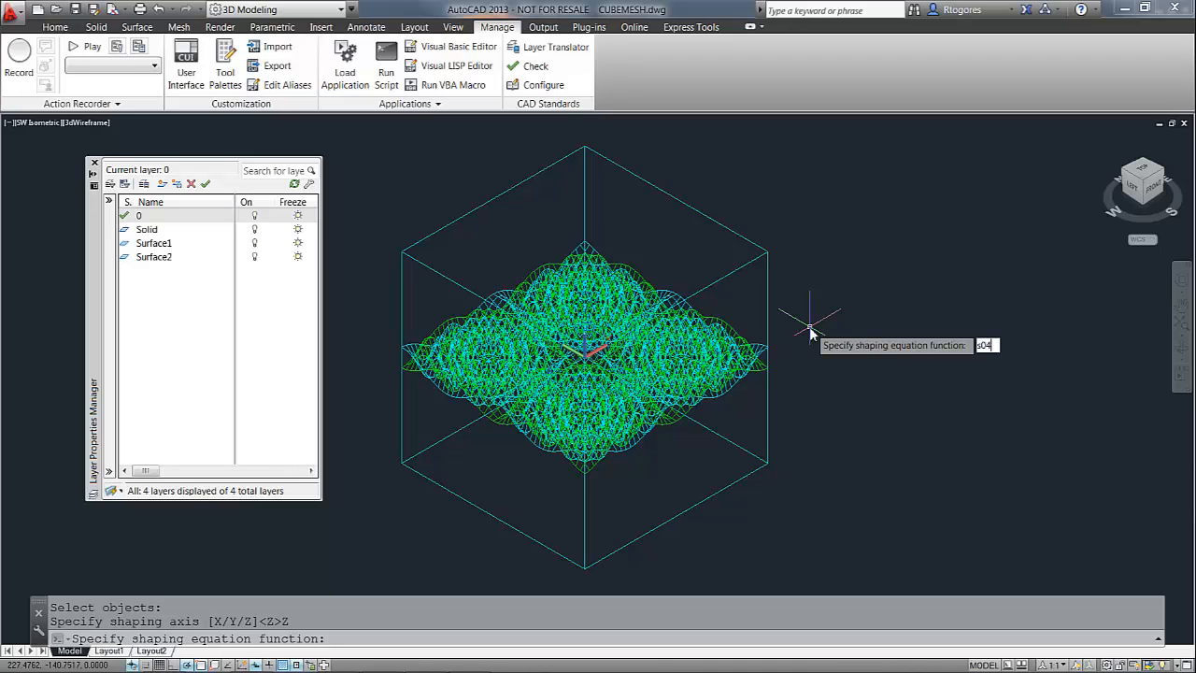
pyautogui.write('04')
pyautogui.press('Return')
pyautogui.write('10')
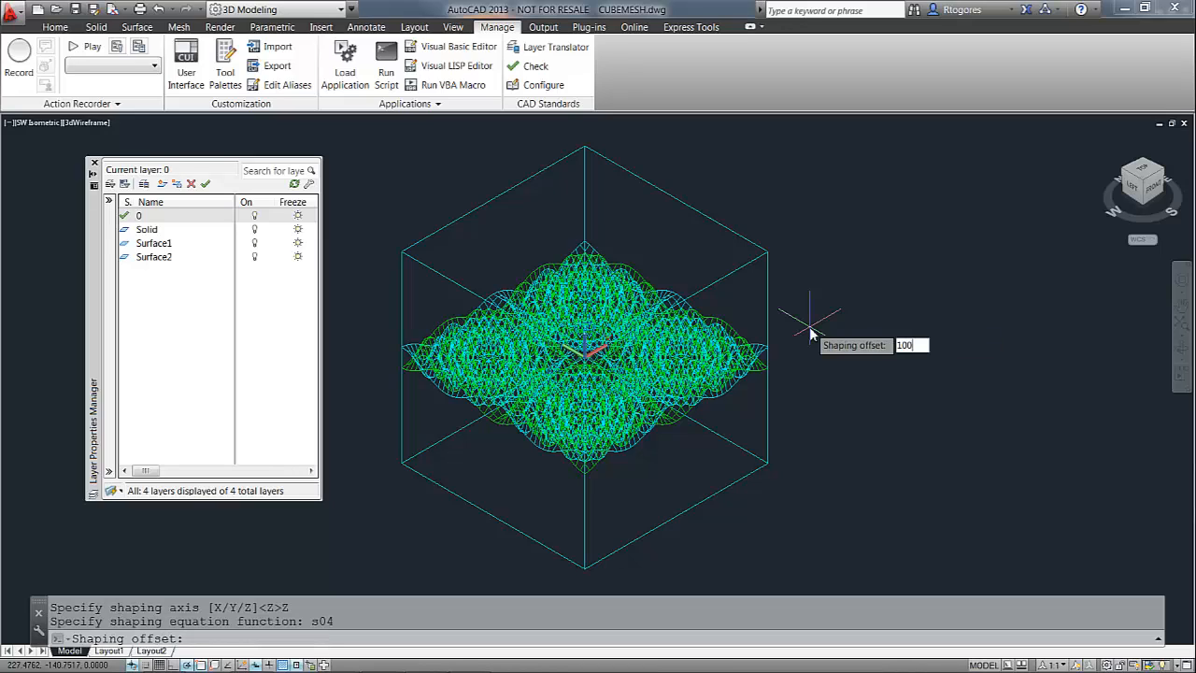
pyautogui.write('0')
pyautogui.press('Return')
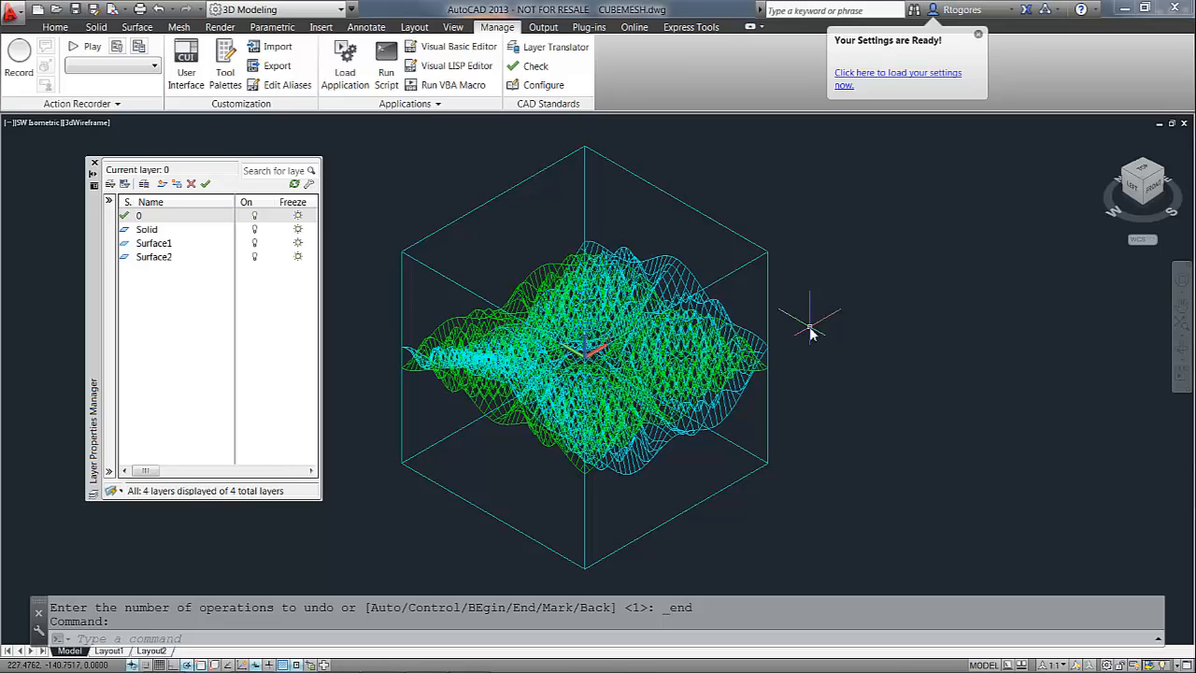
# - Shape the green mirrored mesh on layer Surface2 with SHAPE-M along the Z axis, using function s04 and a shaping offset of 100
pyautogui.write('SHAPE-M')
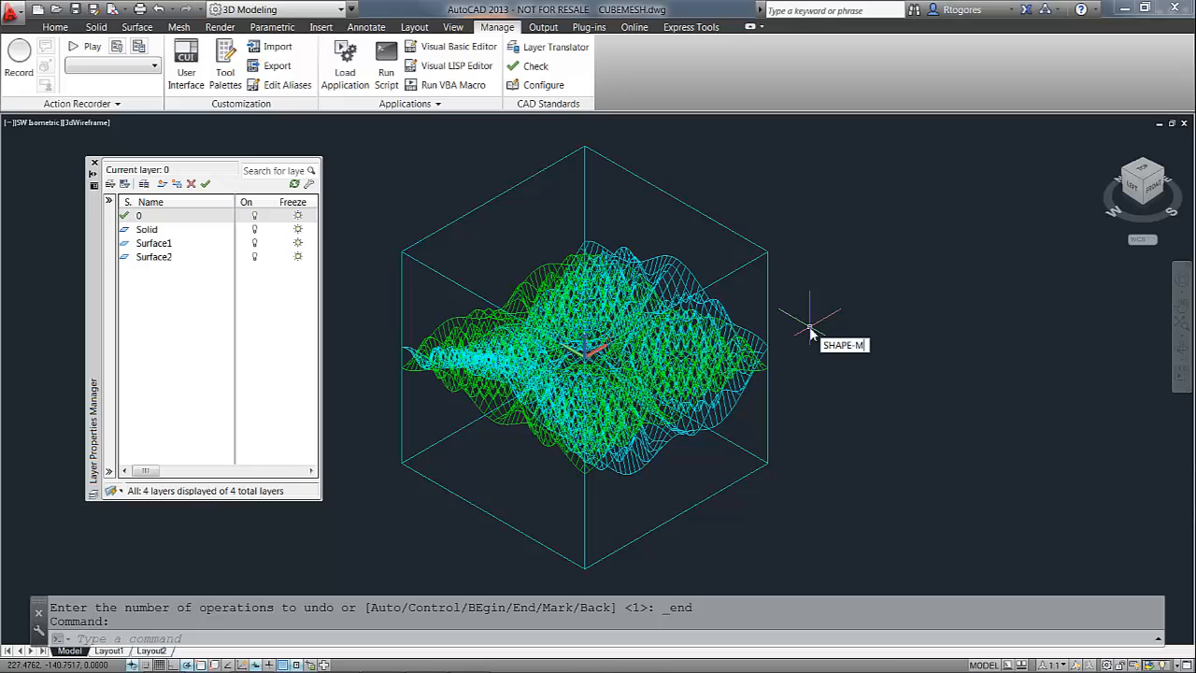
pyautogui.press('Return')
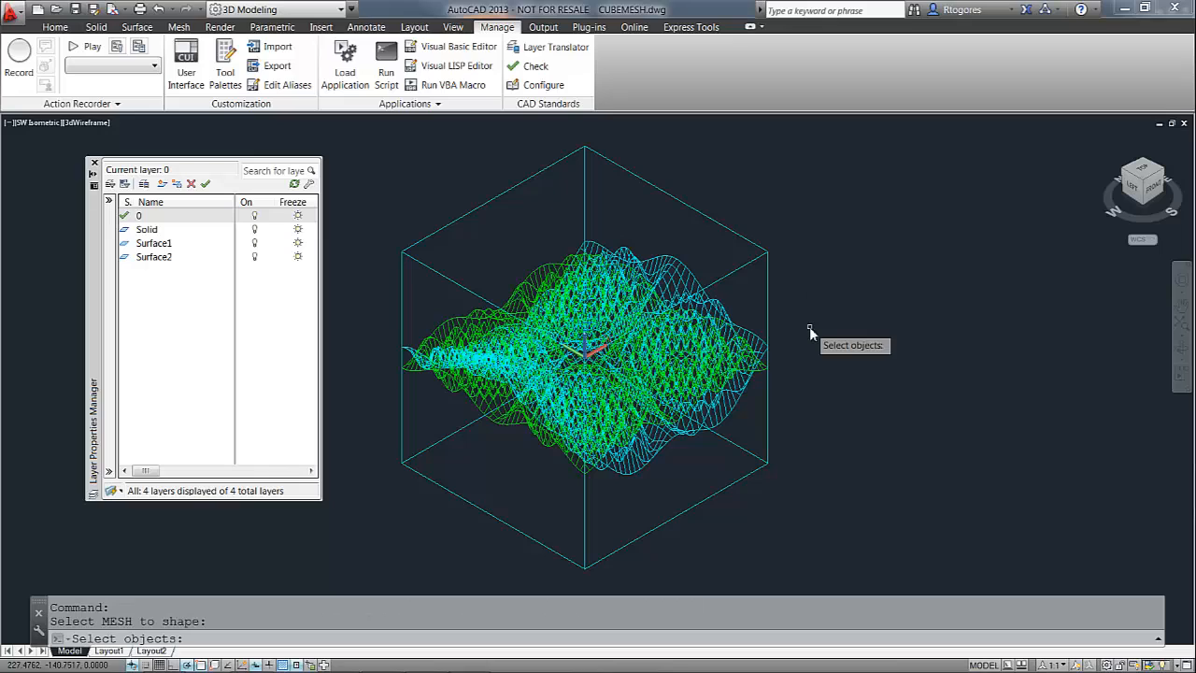
pyautogui.click(465, 398)
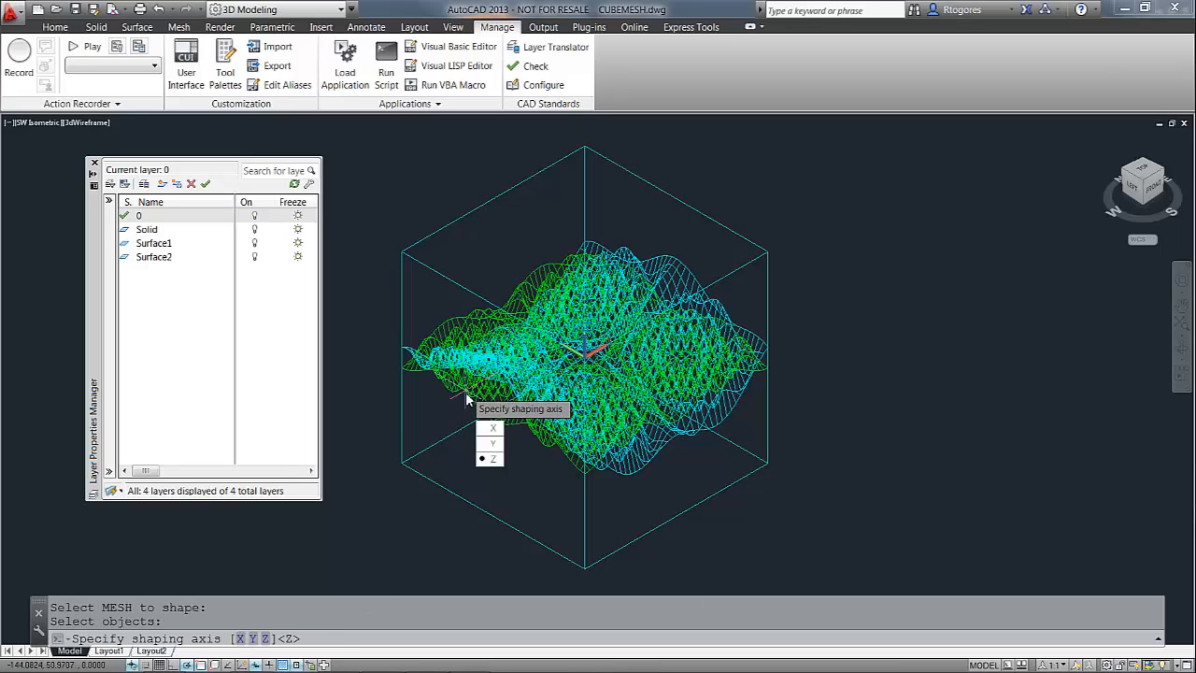
pyautogui.click(490, 459)
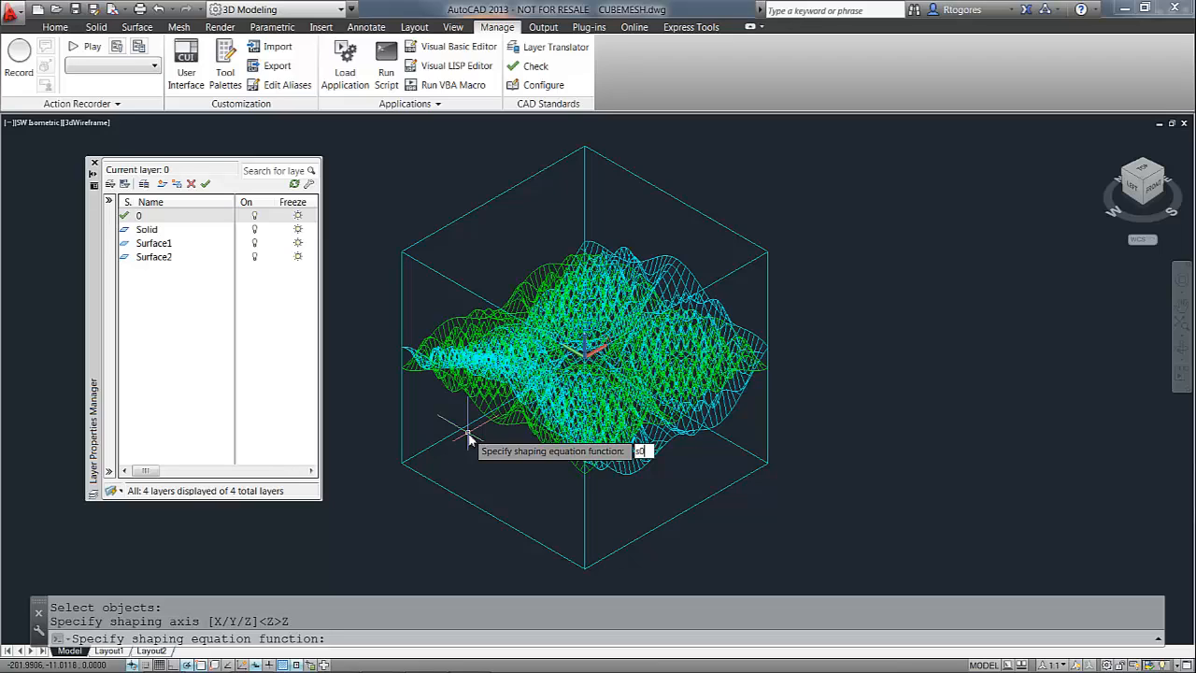
pyautogui.write('4')
pyautogui.press('Return')
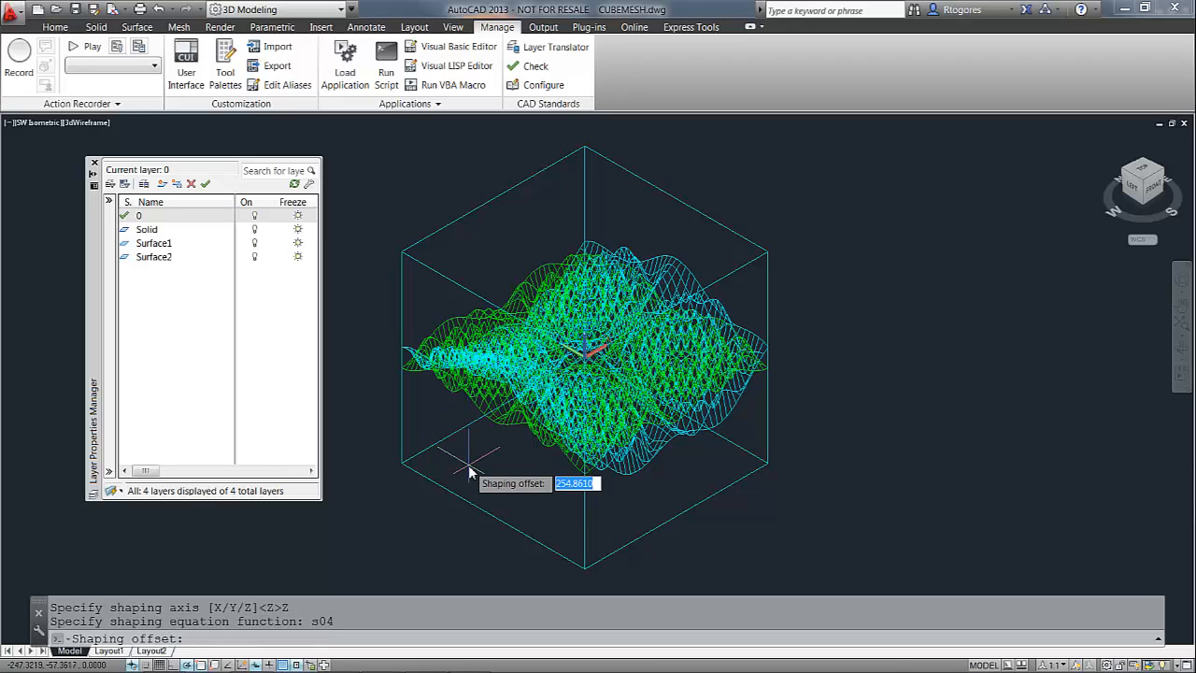
pyautogui.write('100')
pyautogui.press('Return')
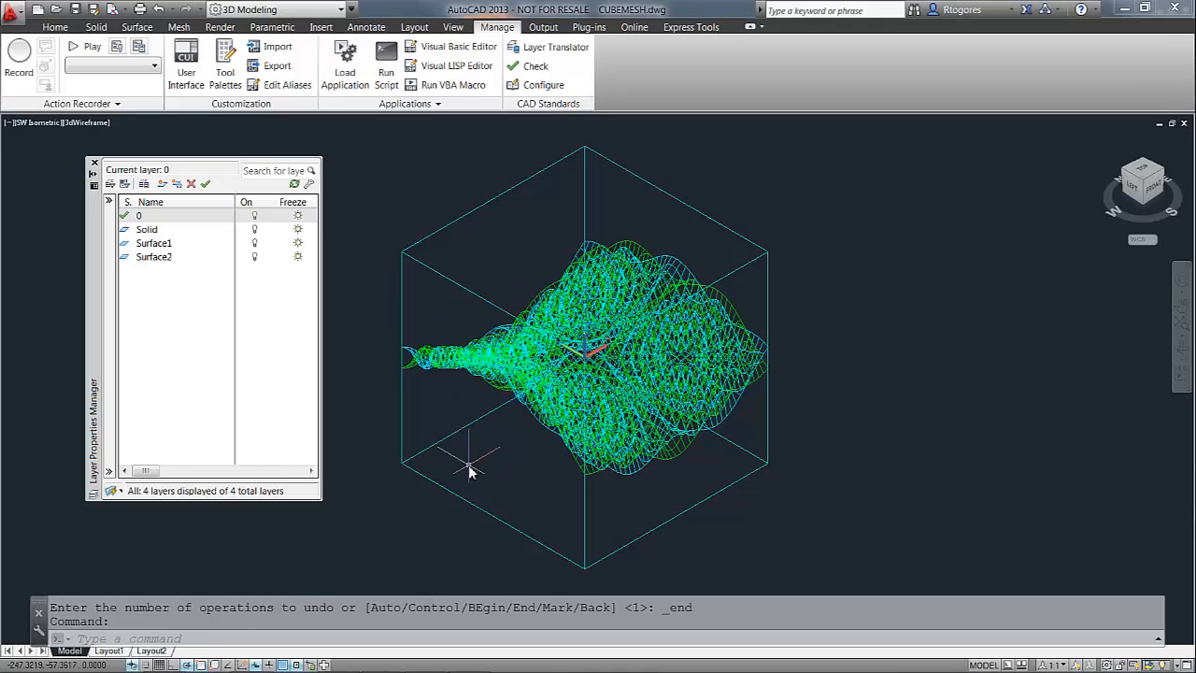
# - Turn off layer Surface1 and convert the green mesh to a surface with CONVTOSURFACE
pyautogui.click(256, 244)
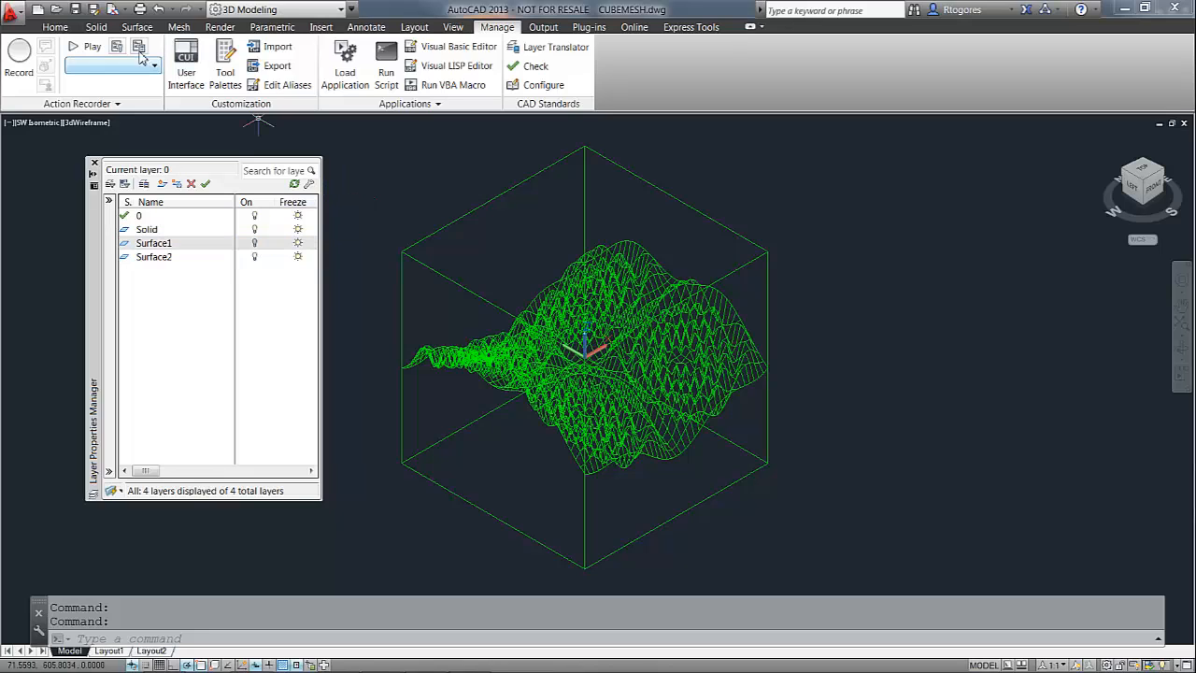
pyautogui.click(96, 27)
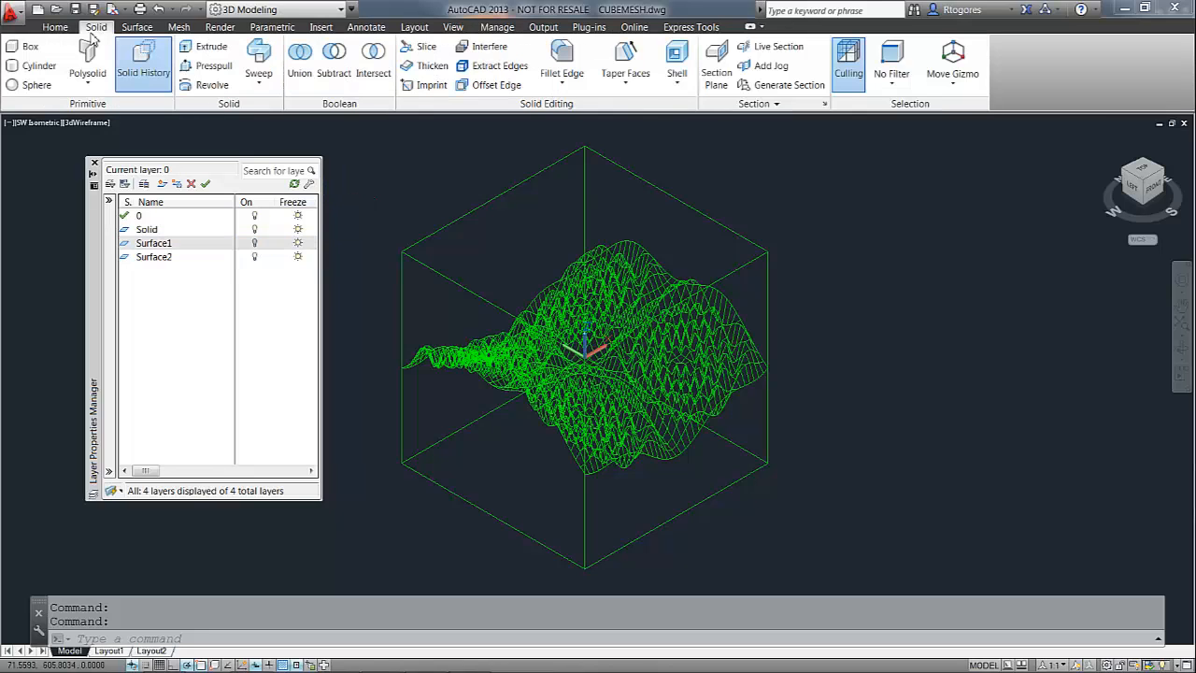
pyautogui.click(426, 46)
pyautogui.press('Escape')
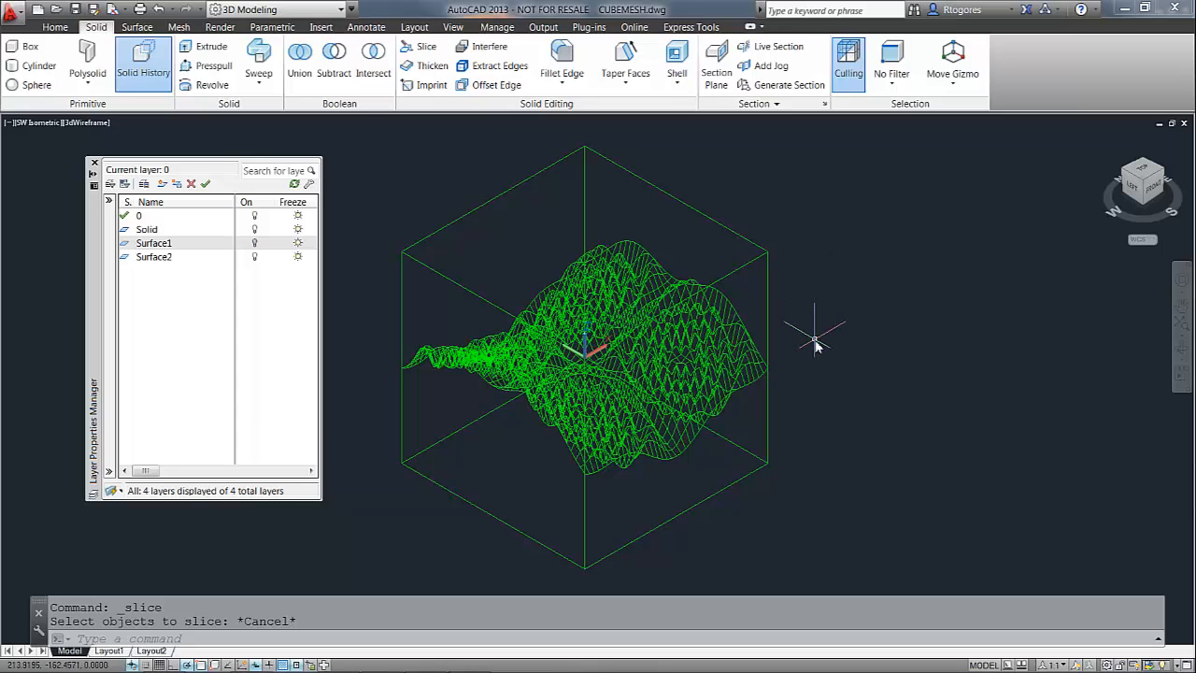
pyautogui.write('CONV')
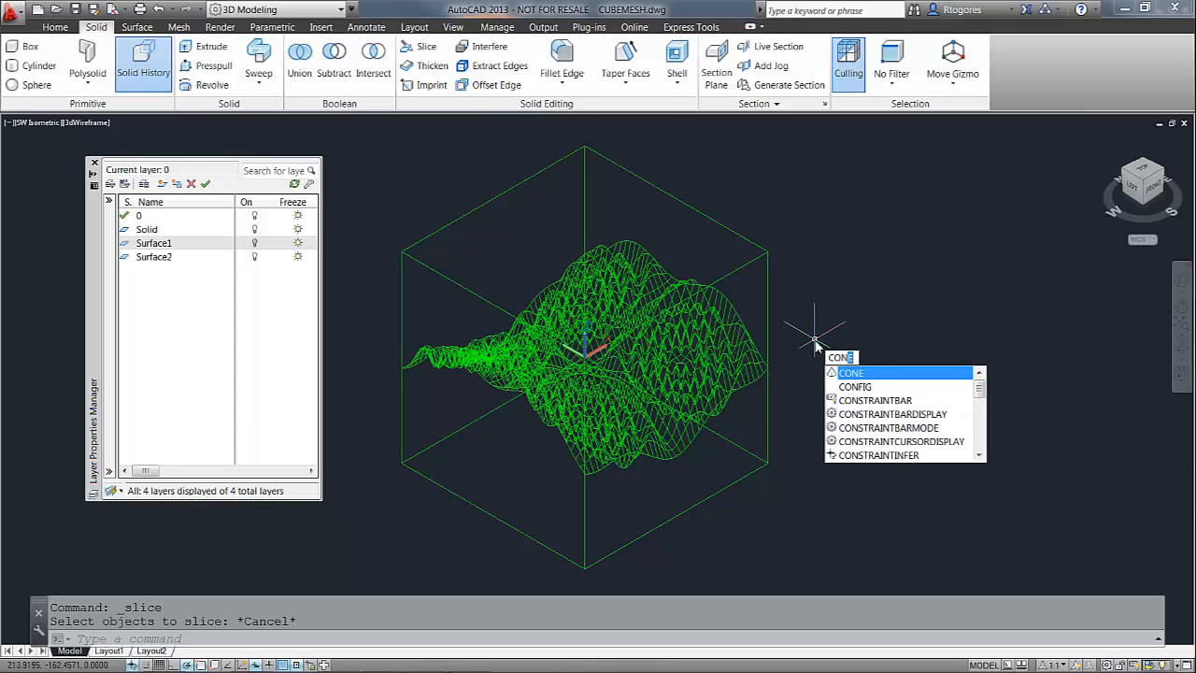
pyautogui.write('TOSUR')
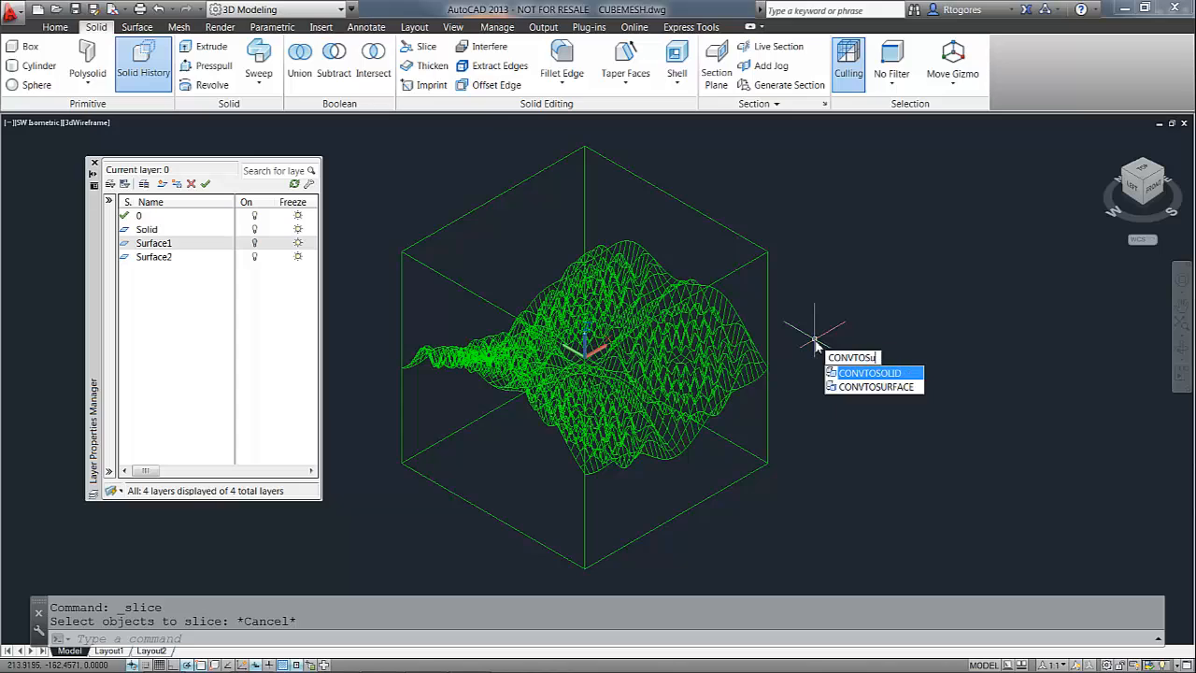
pyautogui.write('FACE')
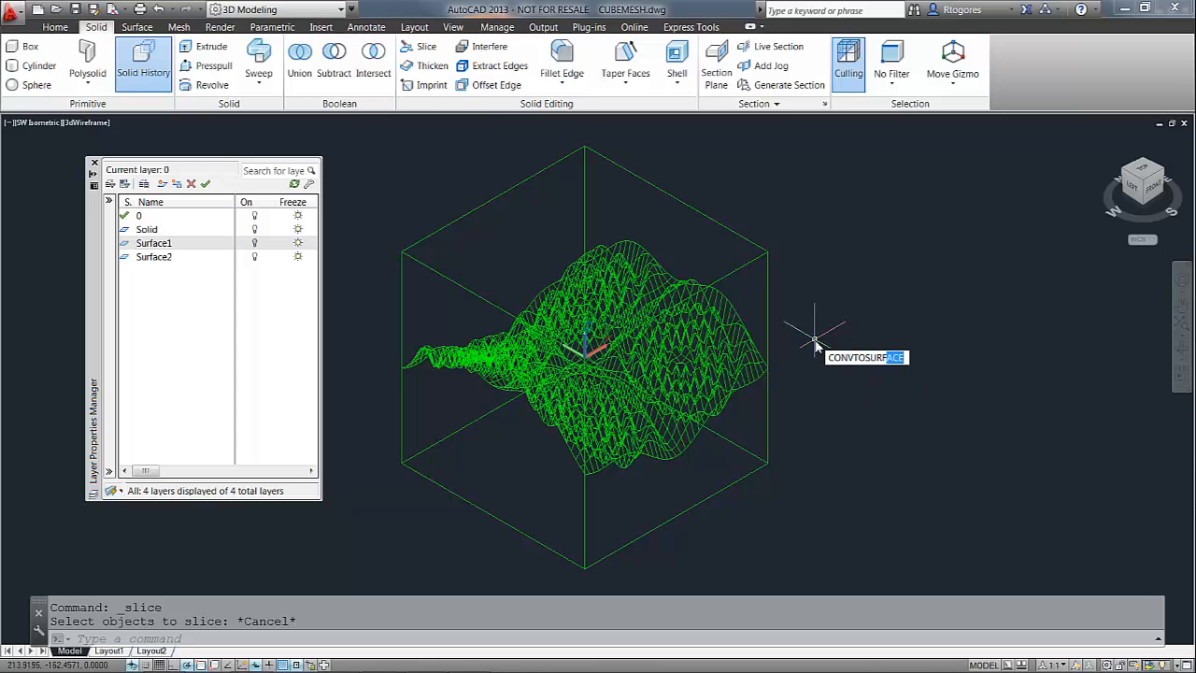
pyautogui.press('Return')
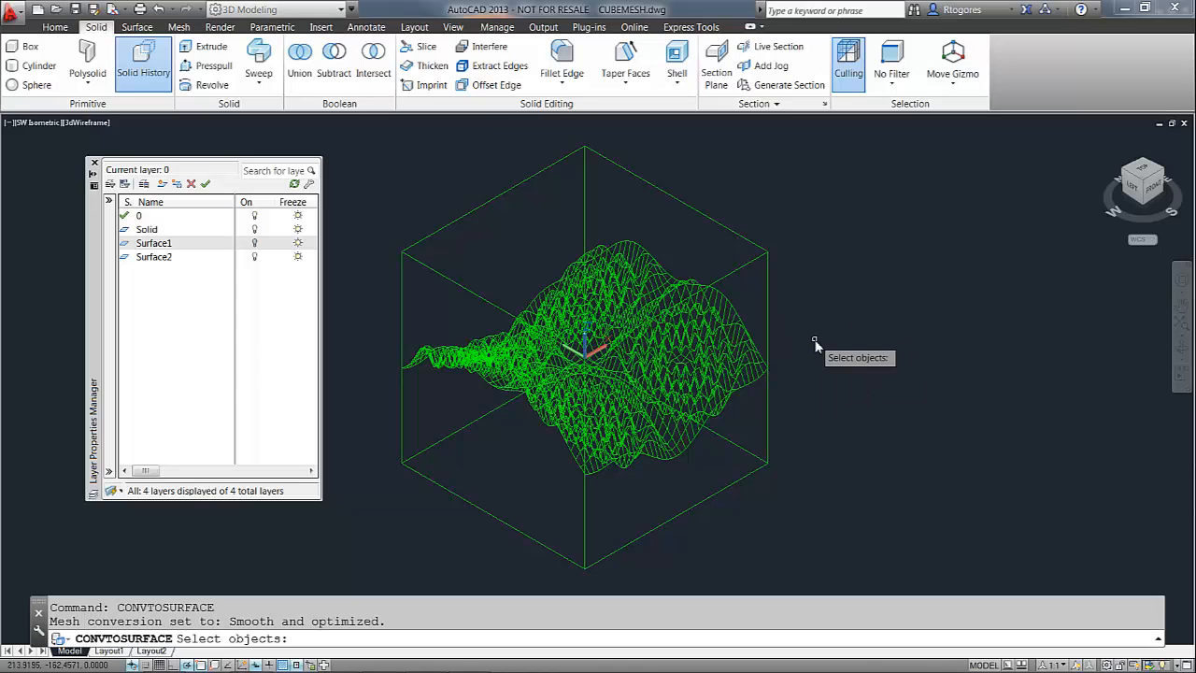
pyautogui.click(753, 354)
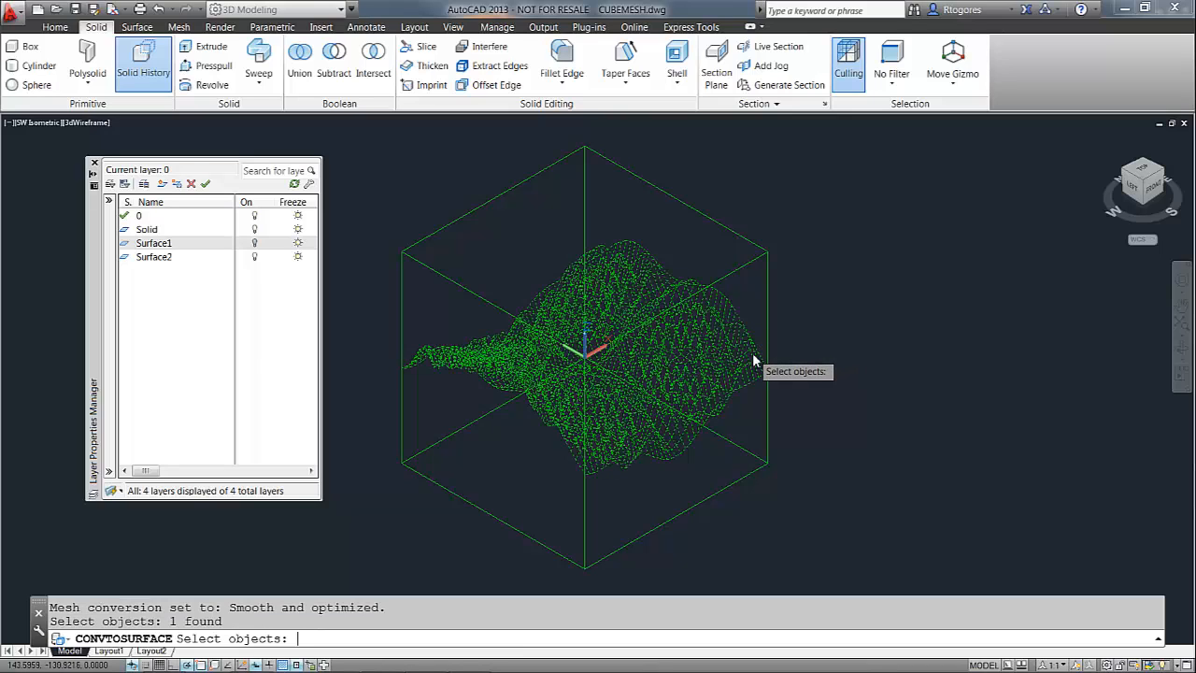
pyautogui.press('Return')
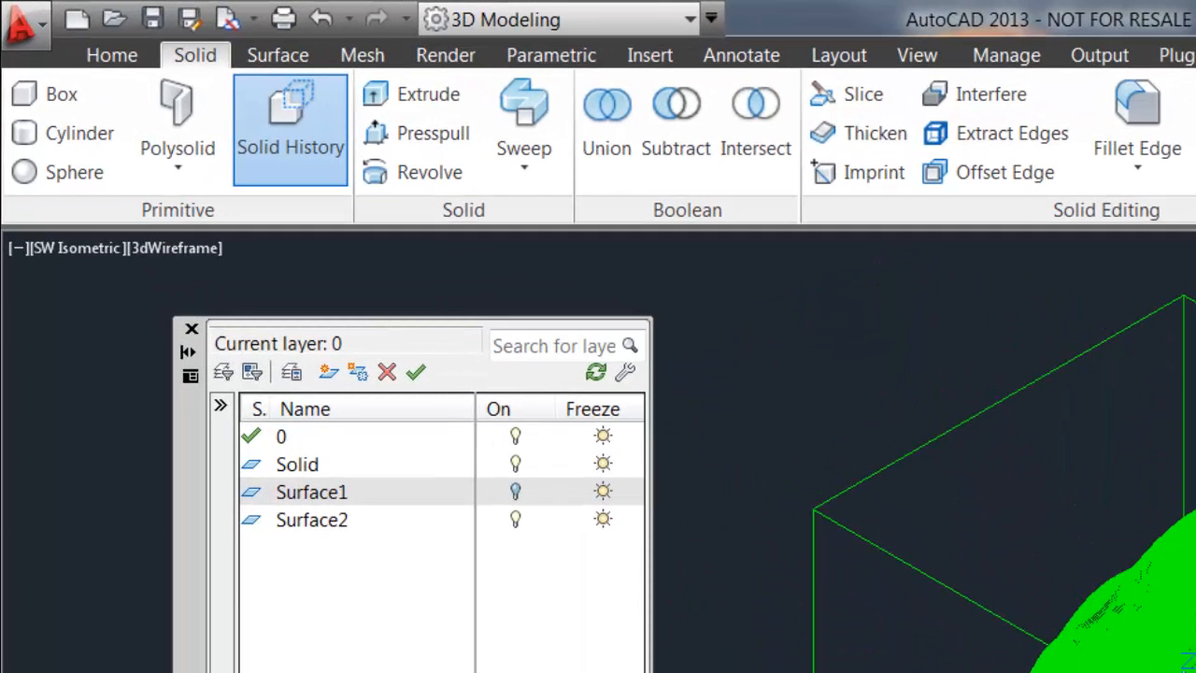
# - Slice the green cube with the Surface option, using the converted green surface as the cutter and keeping the upper part
pyautogui.click(862, 101)
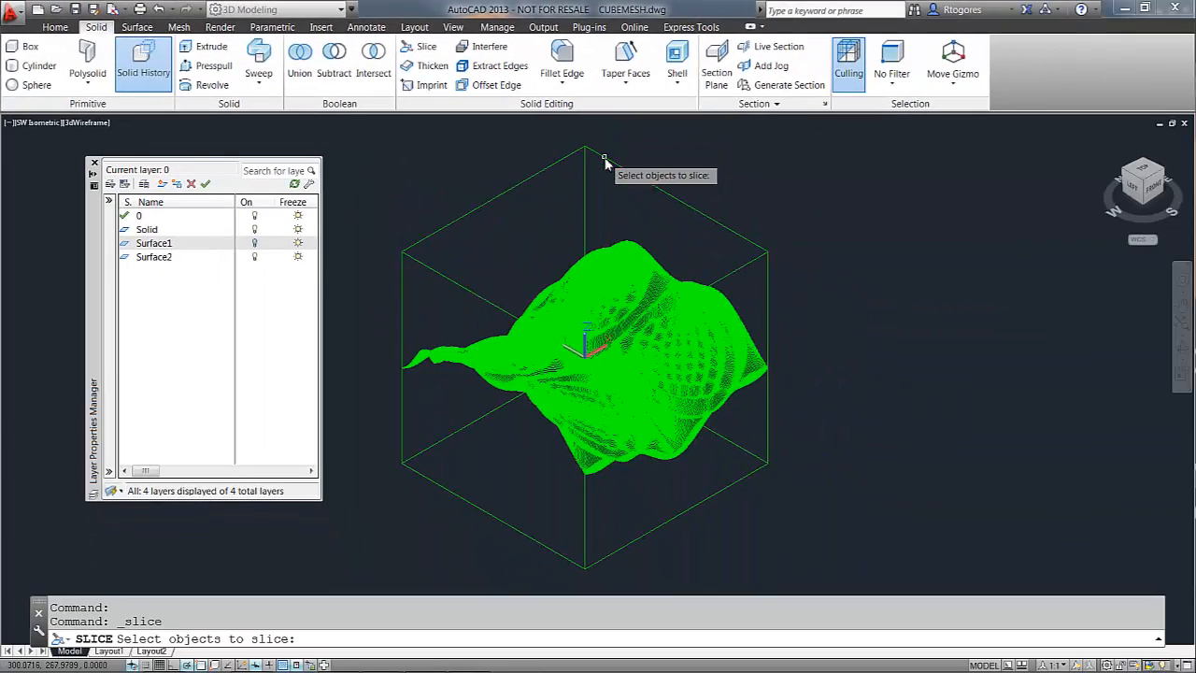
pyautogui.click(604, 159)
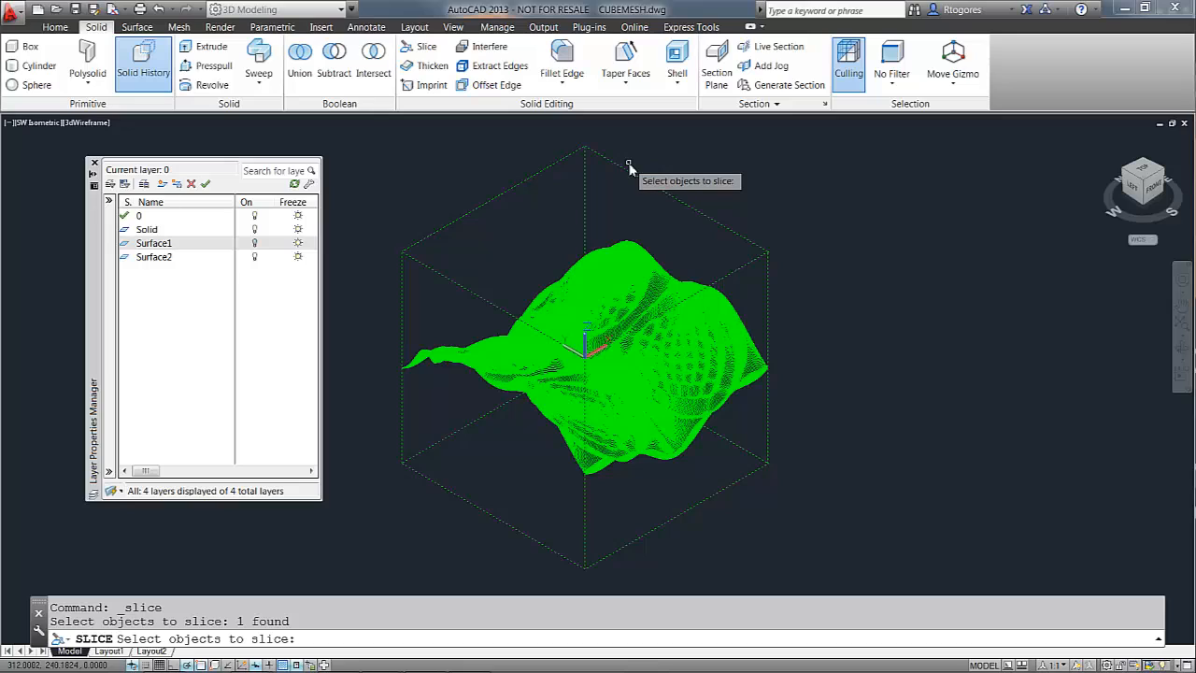
pyautogui.press('Return')
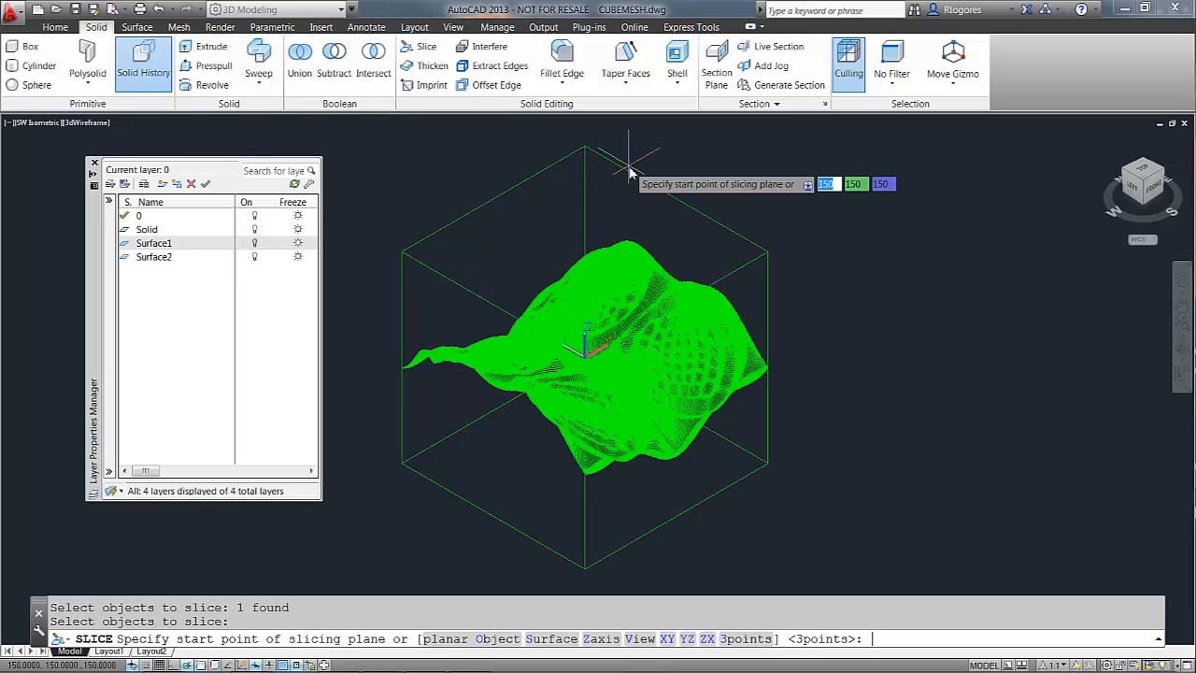
pyautogui.rightClick(682, 171)
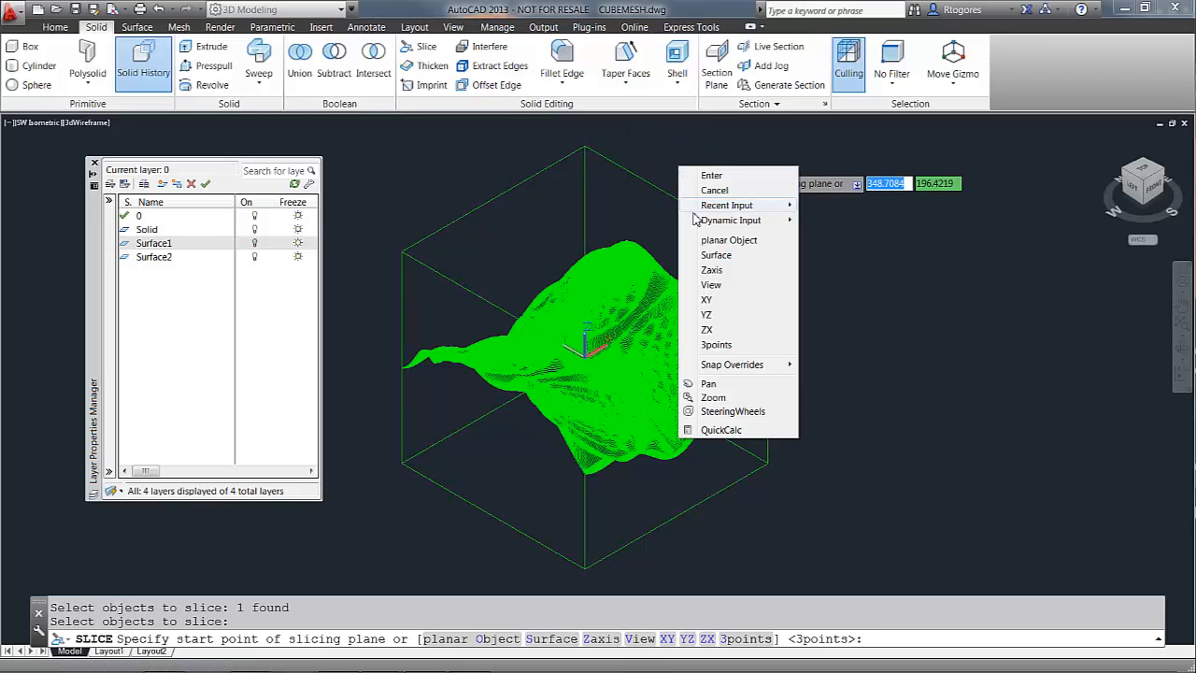
pyautogui.click(707, 256)
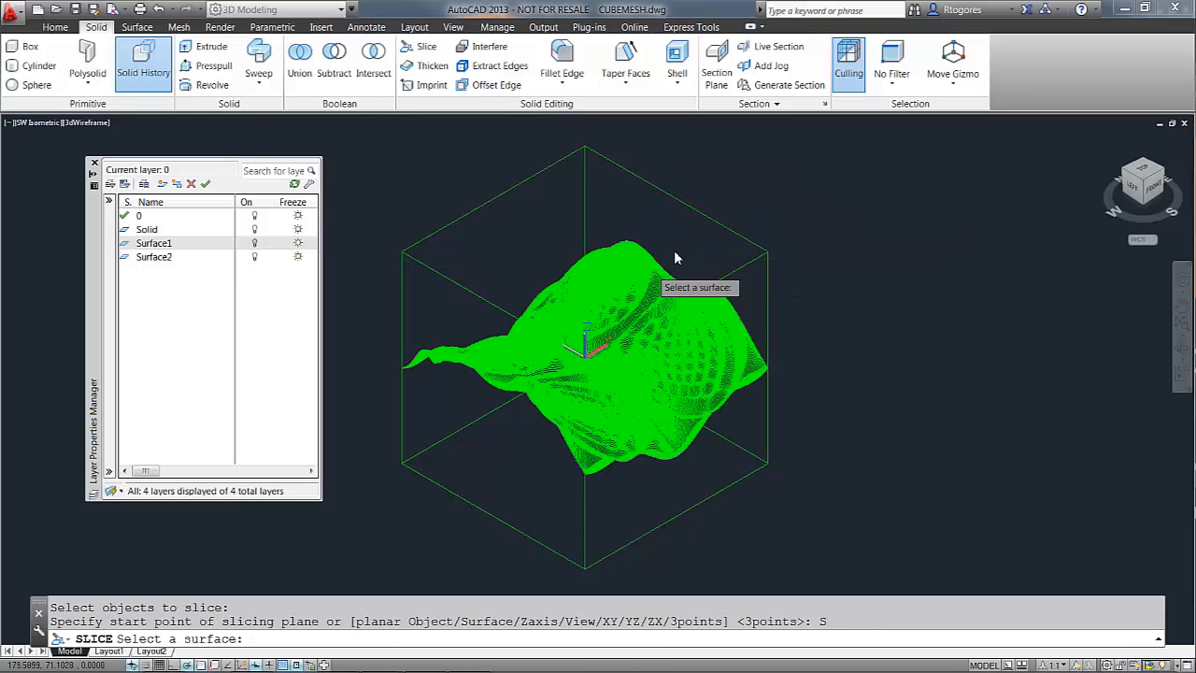
pyautogui.click(675, 253)
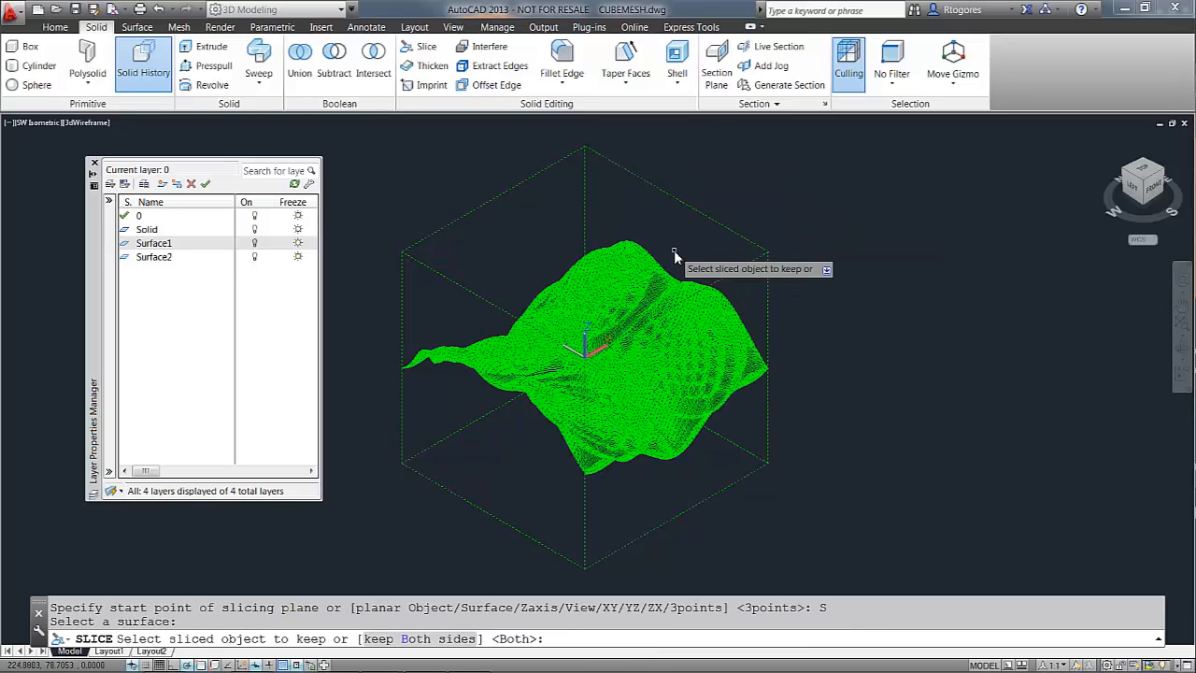
pyautogui.click(665, 196)
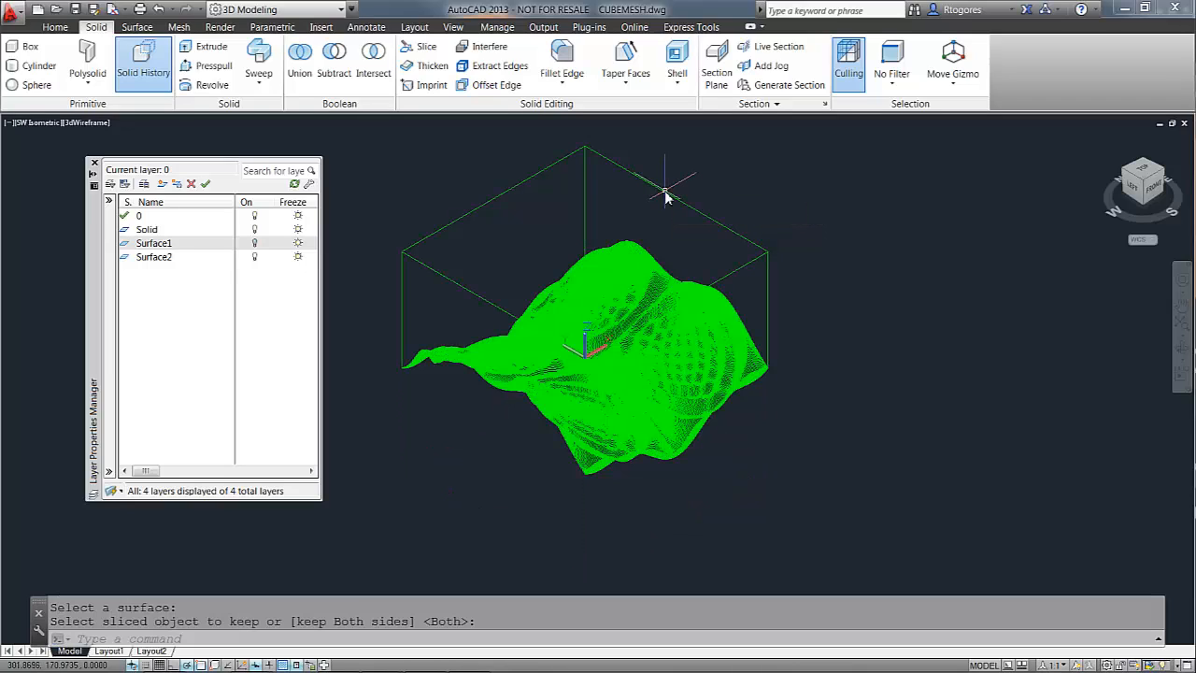
# - Turn layer Surface1 on and Surface2 off, and convert the cyan mesh to a surface with CONVTOSURFACE
pyautogui.click(254, 259)
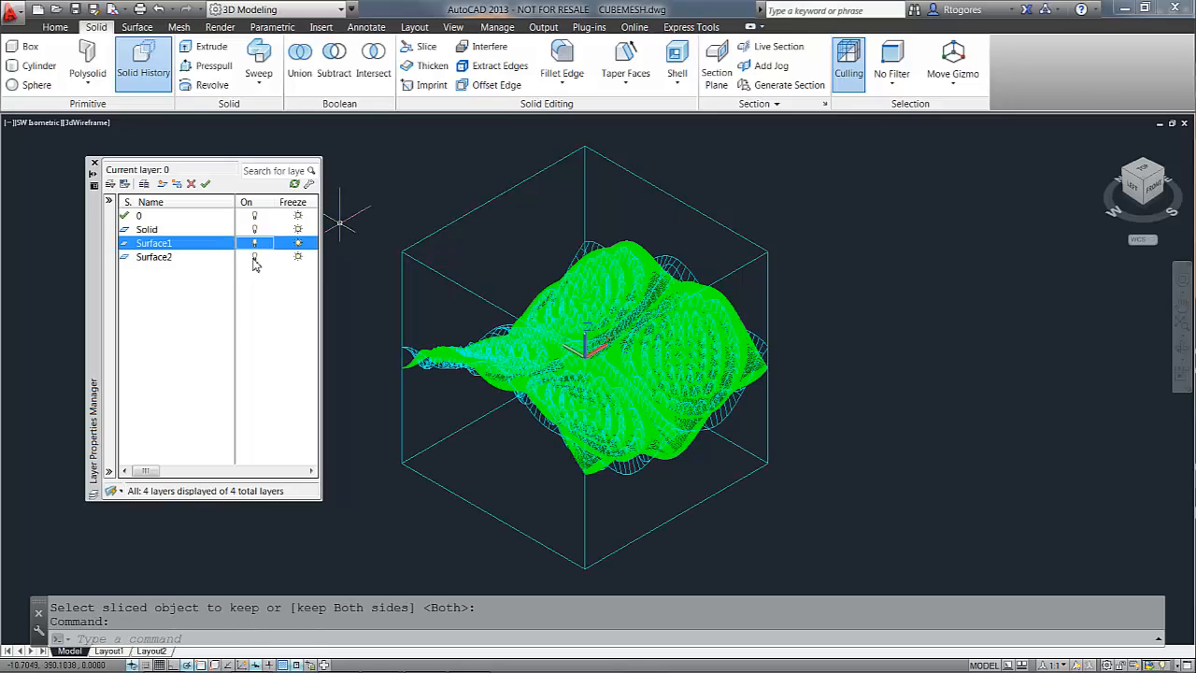
pyautogui.click(253, 260)
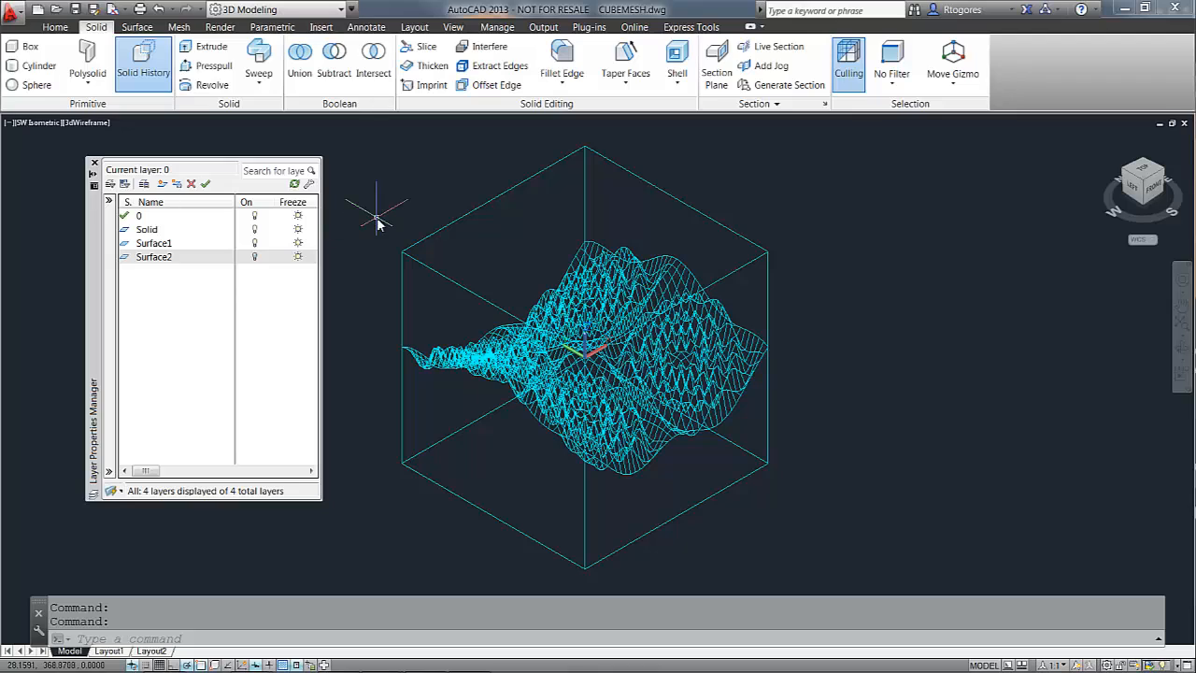
pyautogui.write('co')
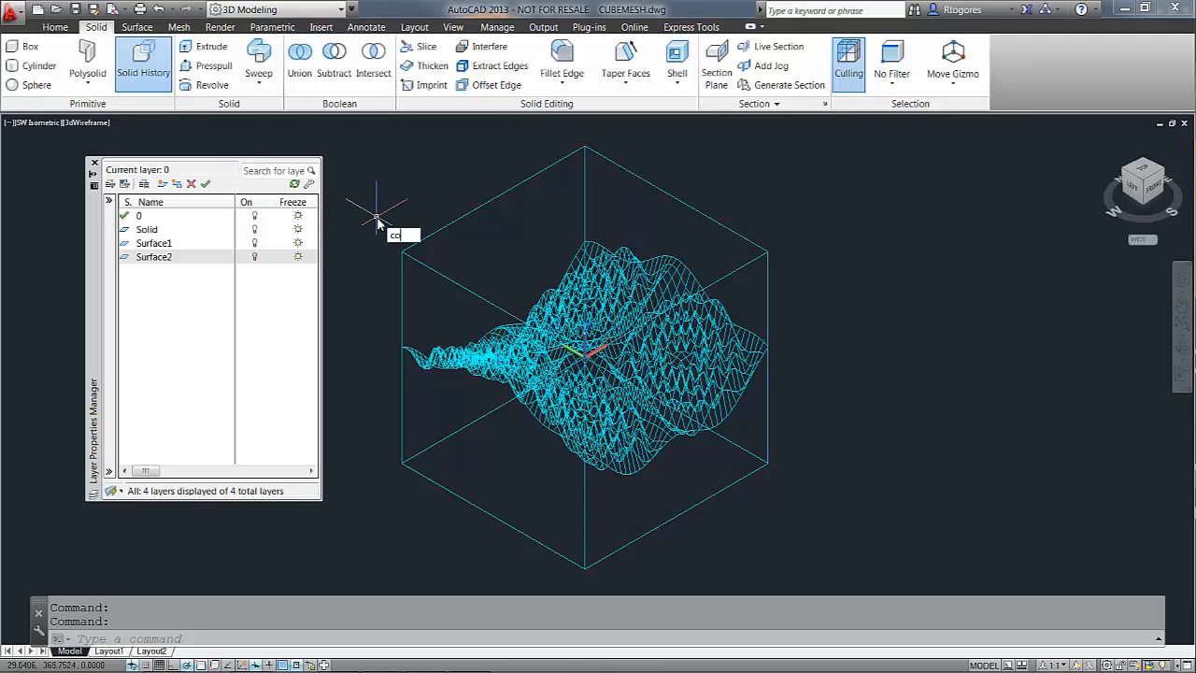
pyautogui.write('nvtos')
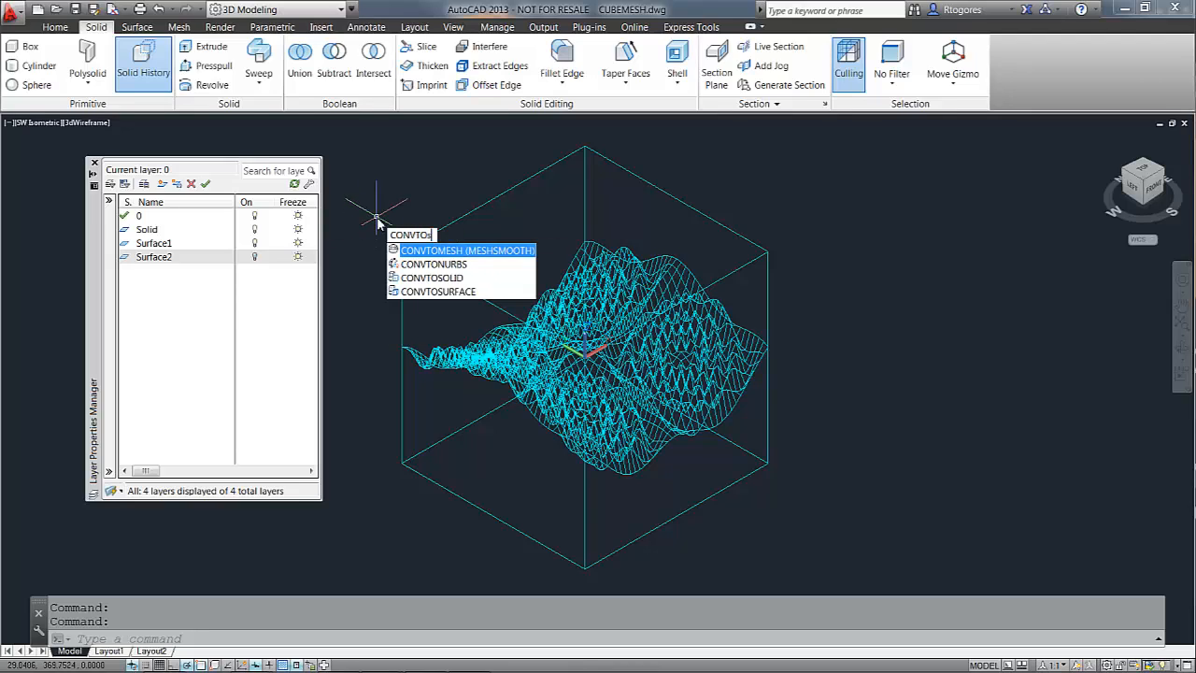
pyautogui.write('urf')
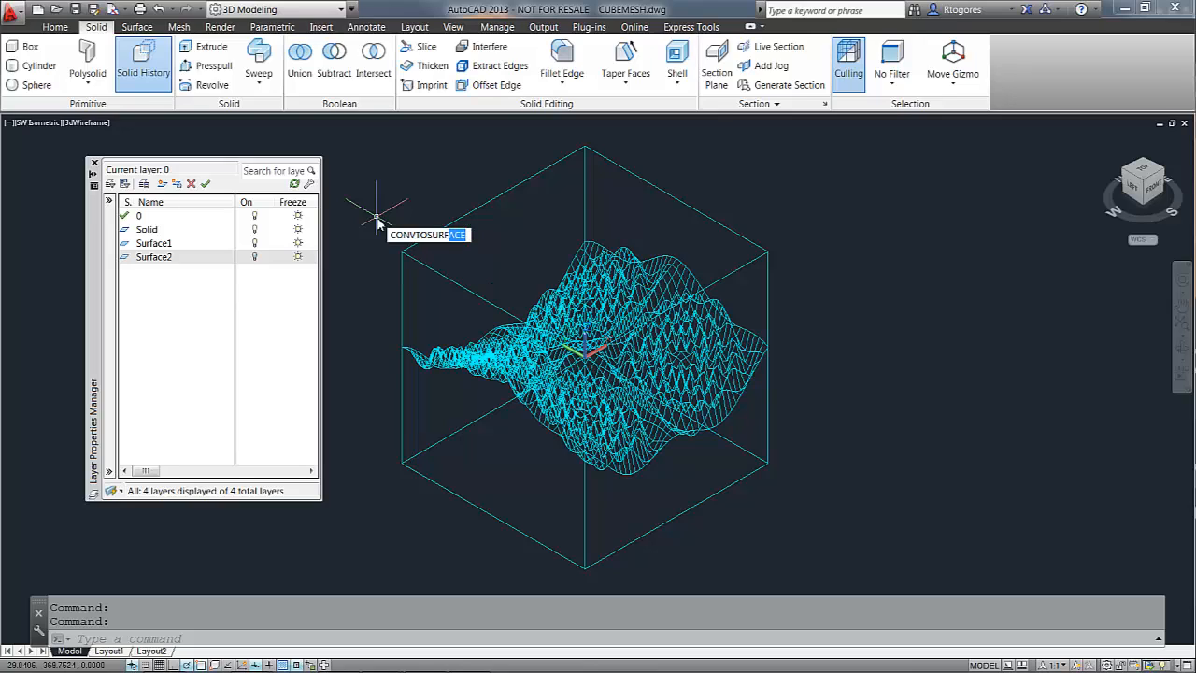
pyautogui.press('Return')
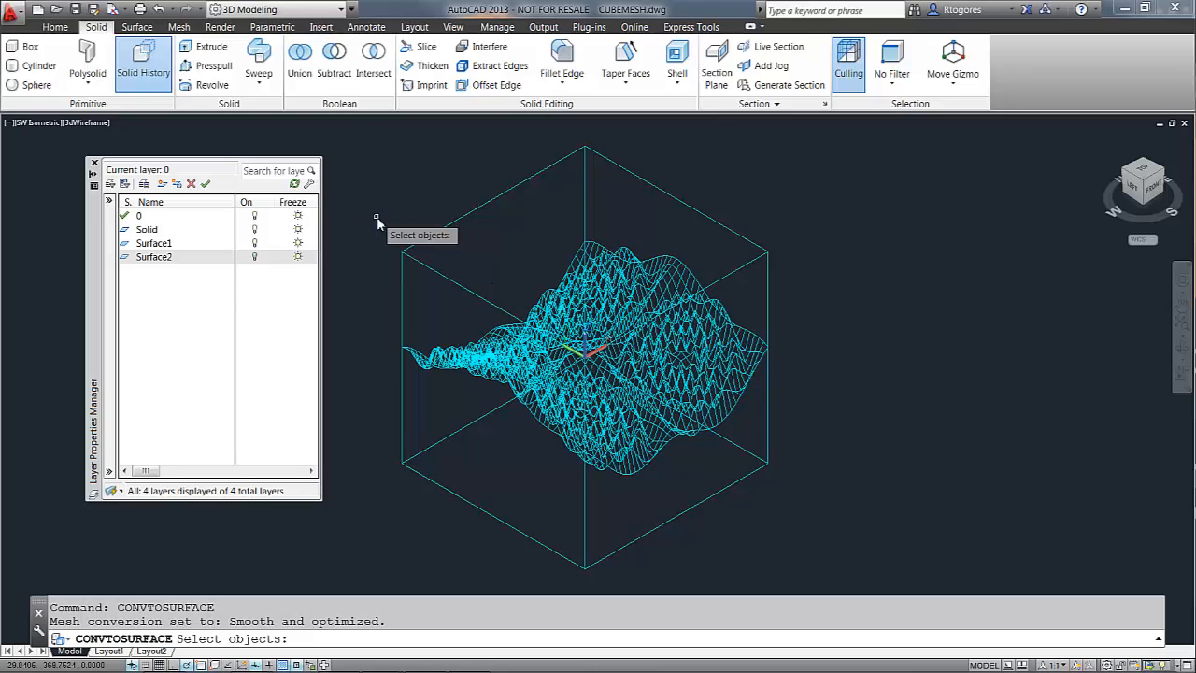
pyautogui.click(652, 273)
pyautogui.press('Return')
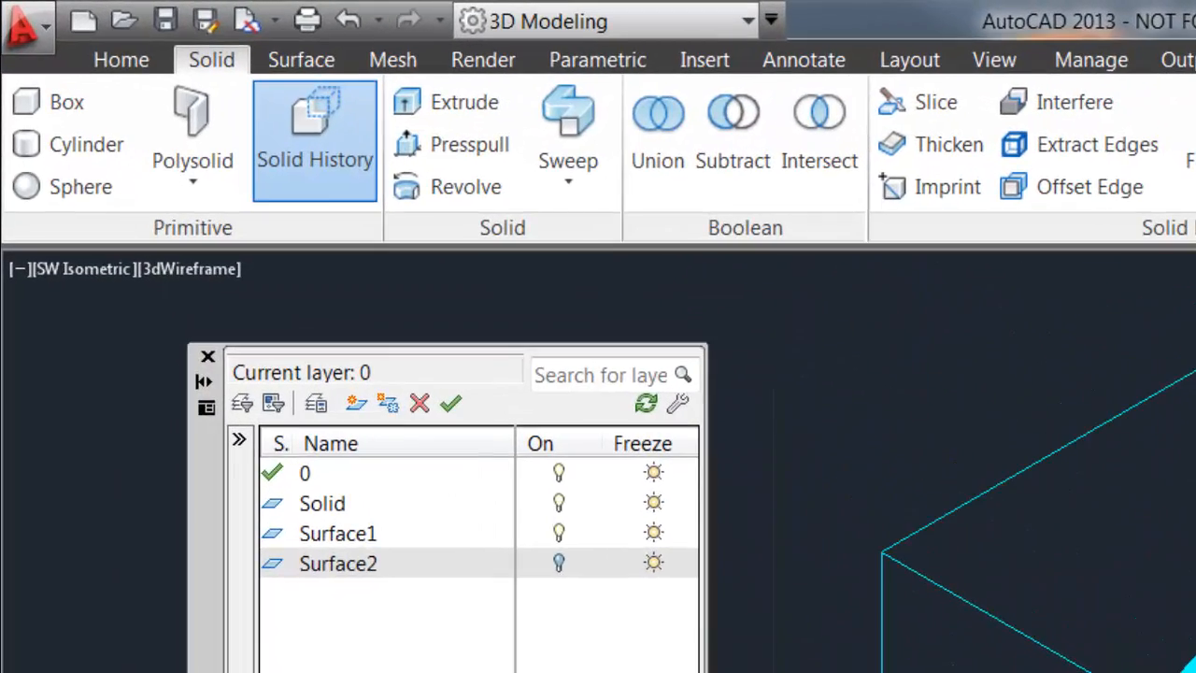
# - Slice the cyan cube with the Surface option, using the converted cyan surface as the cutter and keeping the lower part
pyautogui.click(935, 103)
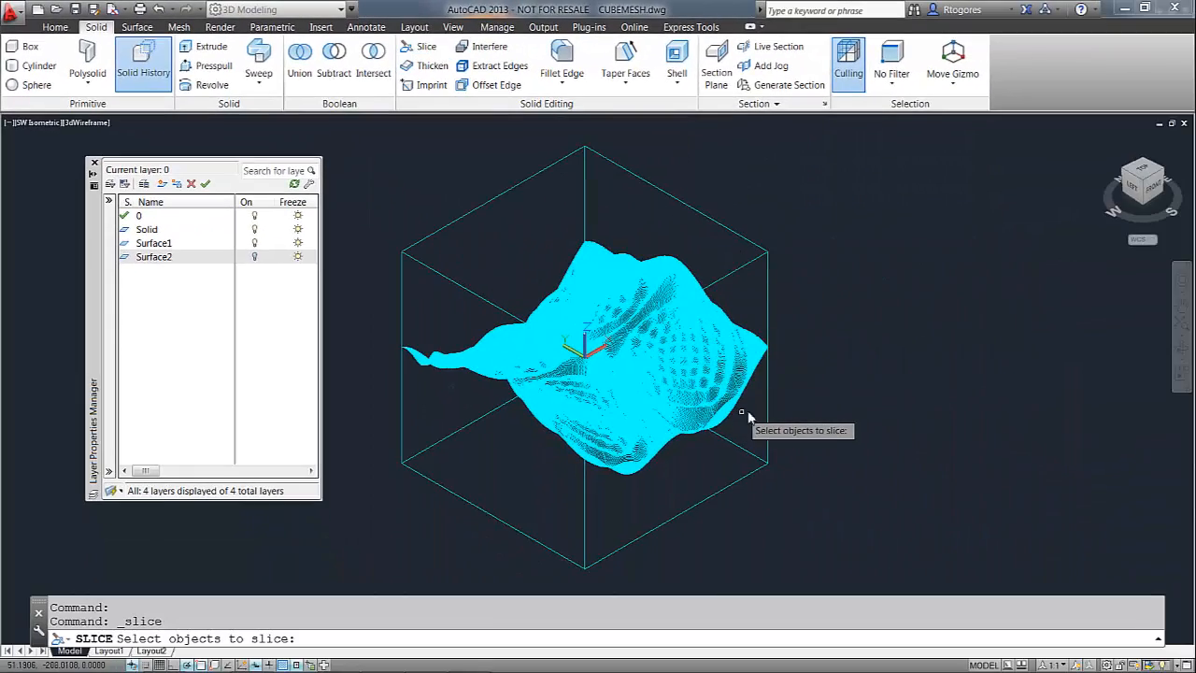
pyautogui.click(769, 404)
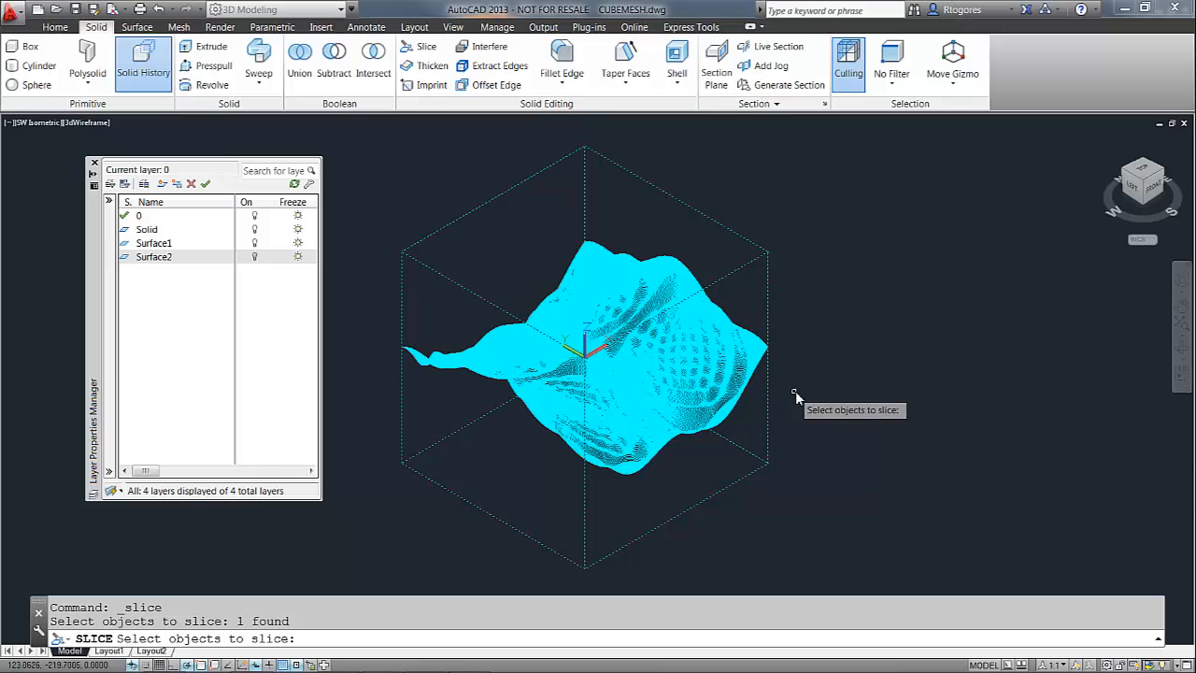
pyautogui.press('Return')
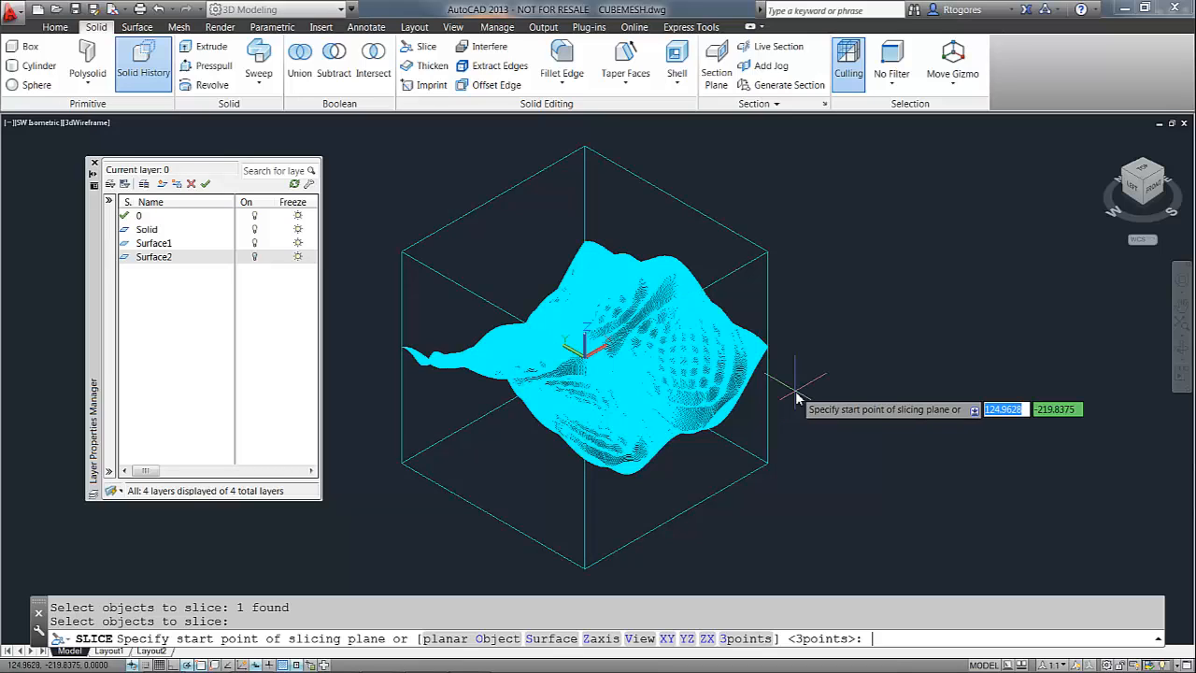
pyautogui.rightClick(810, 385)
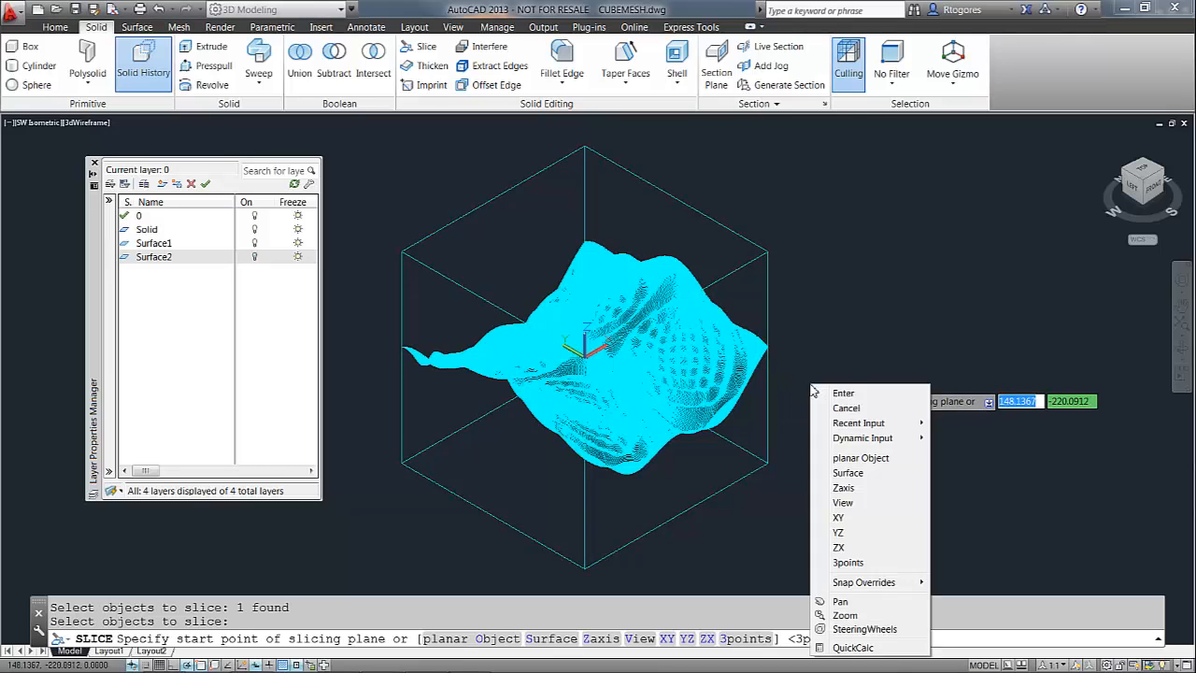
pyautogui.click(845, 474)
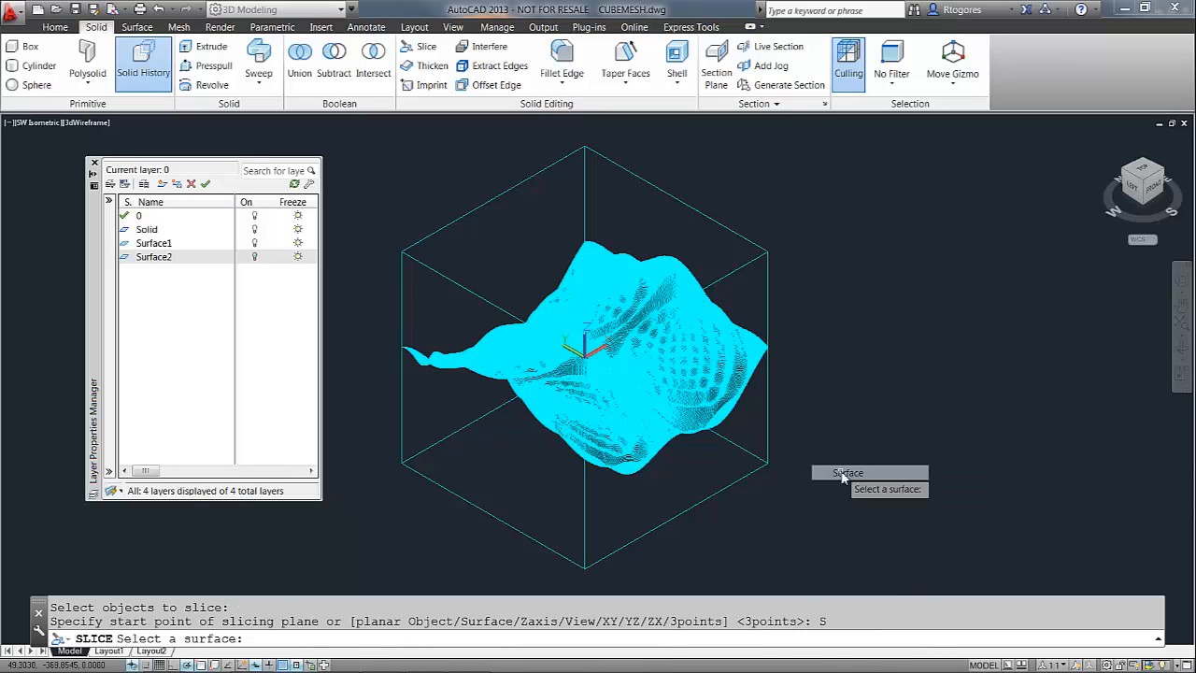
pyautogui.click(740, 372)
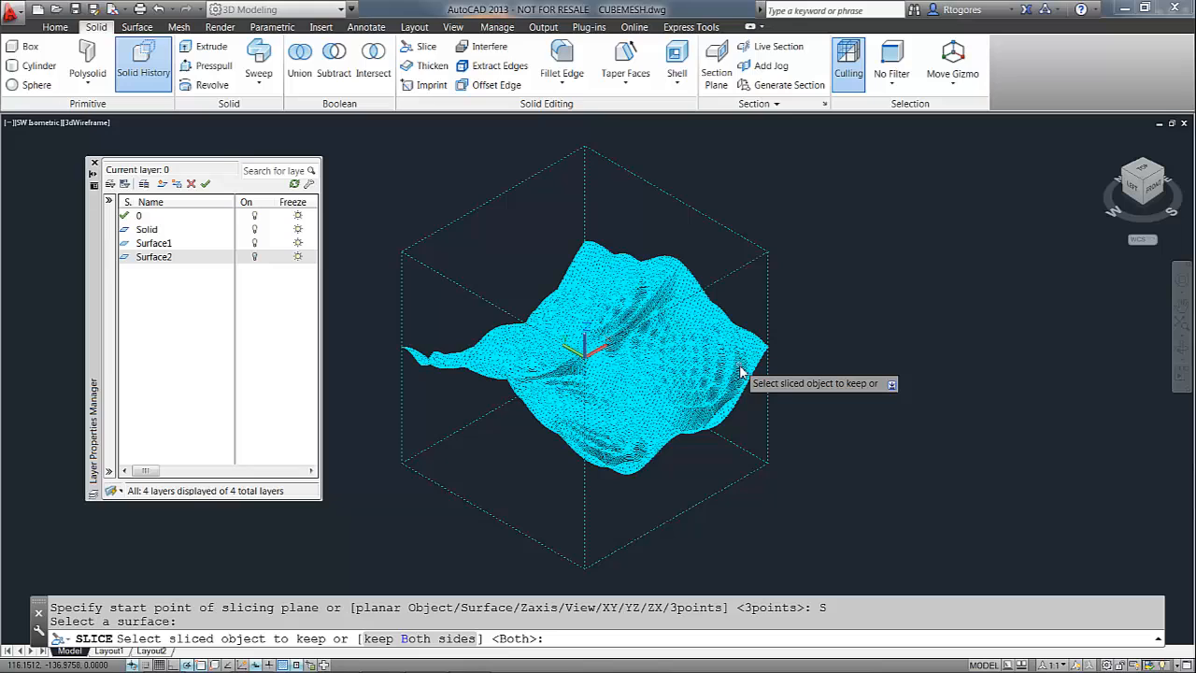
pyautogui.click(767, 452)
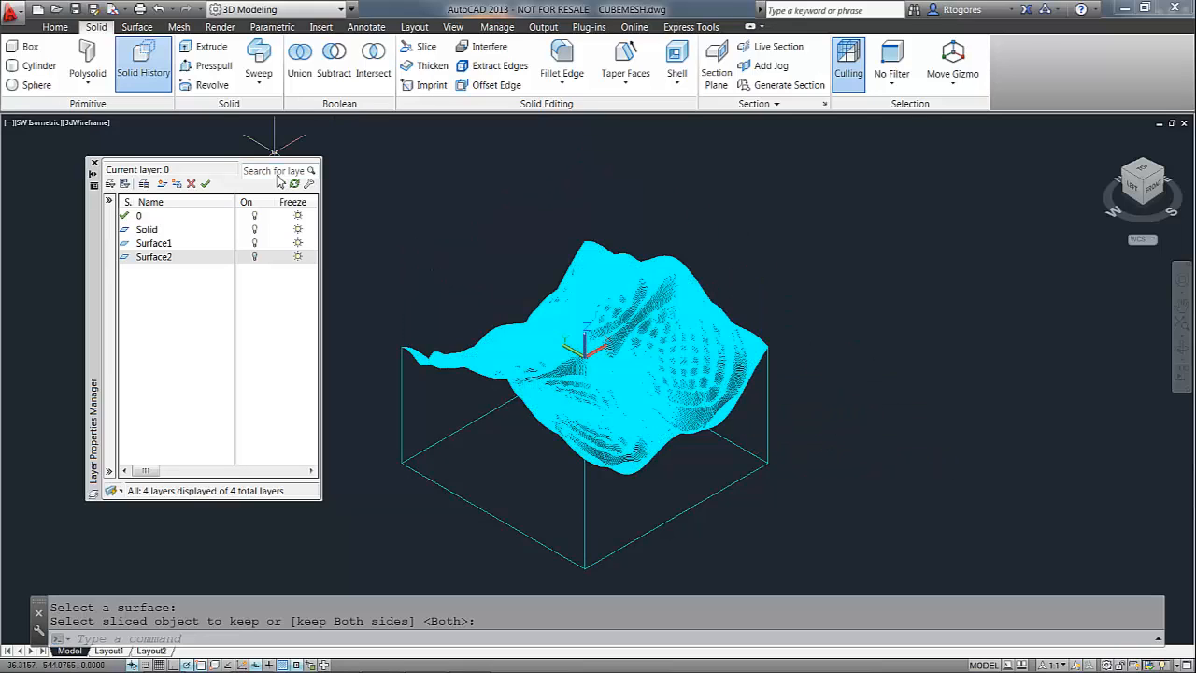
# - Turn on layer Surface2 and intersect the green upper solid with the cyan lower solid
pyautogui.click(255, 257)
pyautogui.press('Return')
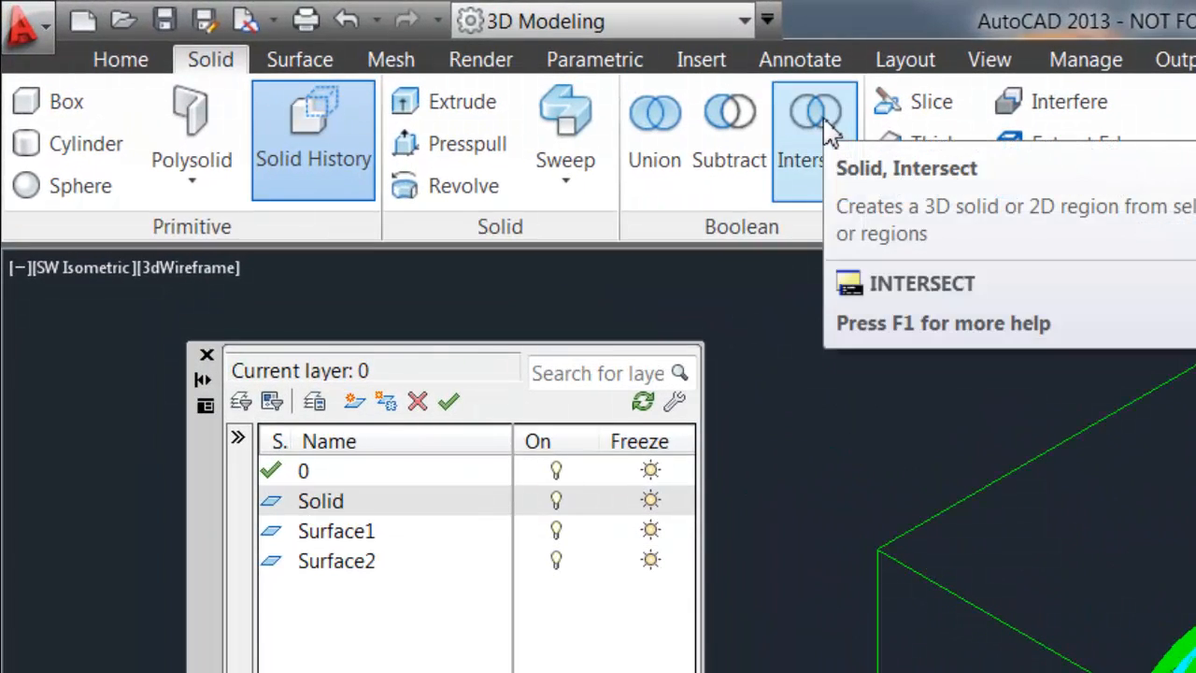
pyautogui.click(824, 129)
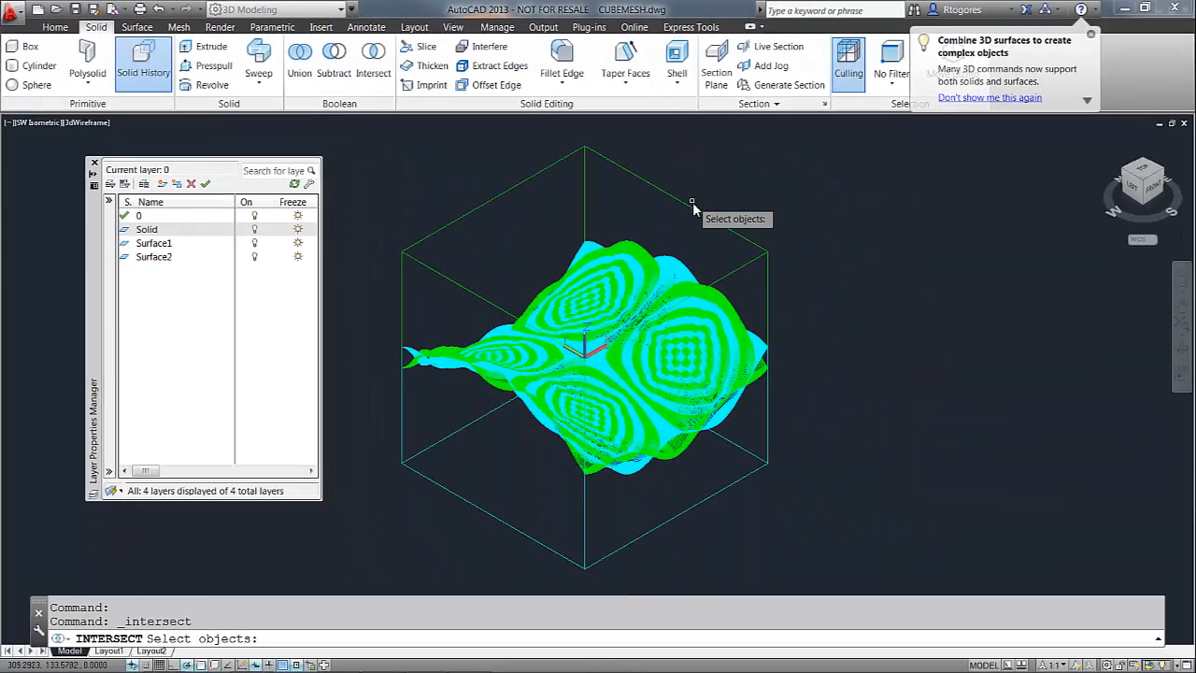
pyautogui.click(692, 207)
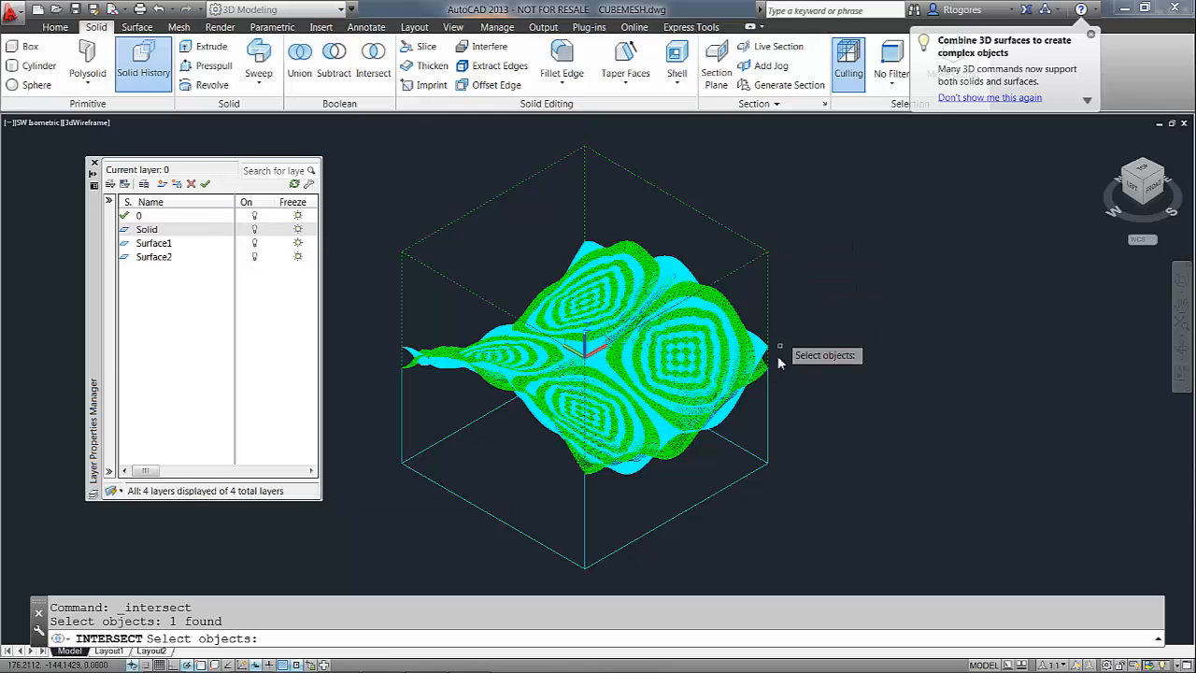
pyautogui.click(747, 476)
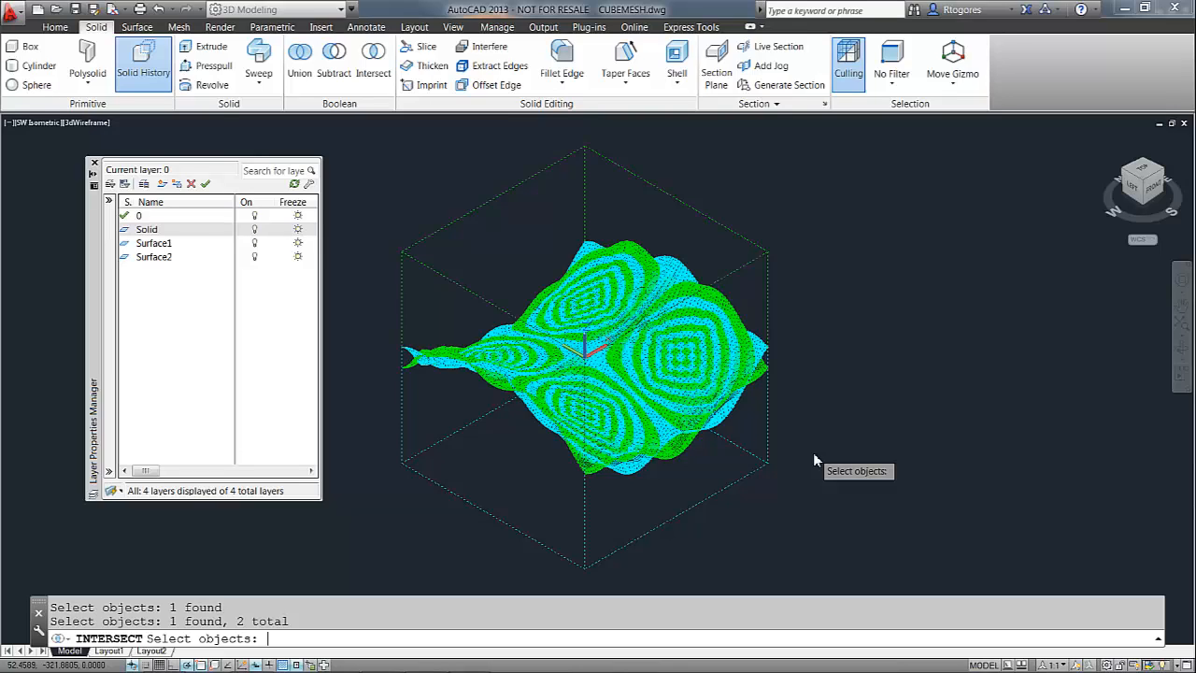
pyautogui.press('Return')
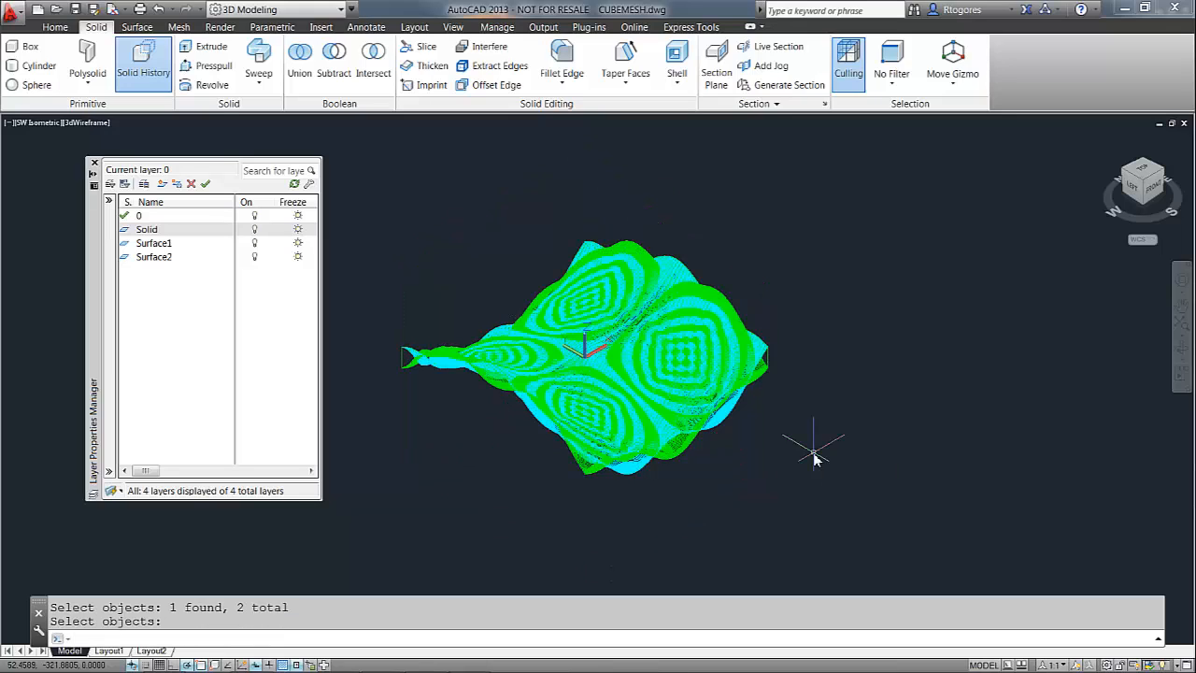
pyautogui.press('Return')
# - Move the intersected solid to layer Solid and turn off layers Surface1 and Surface2
pyautogui.click(767, 363)
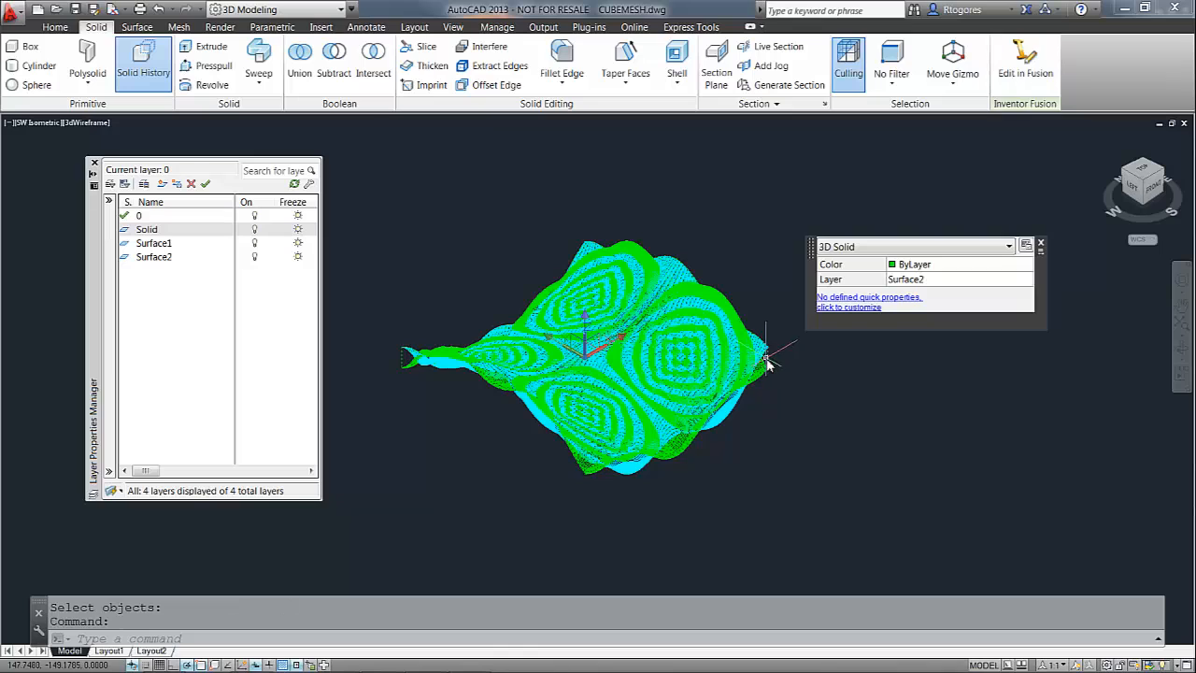
pyautogui.click(943, 286)
pyautogui.click(943, 284)
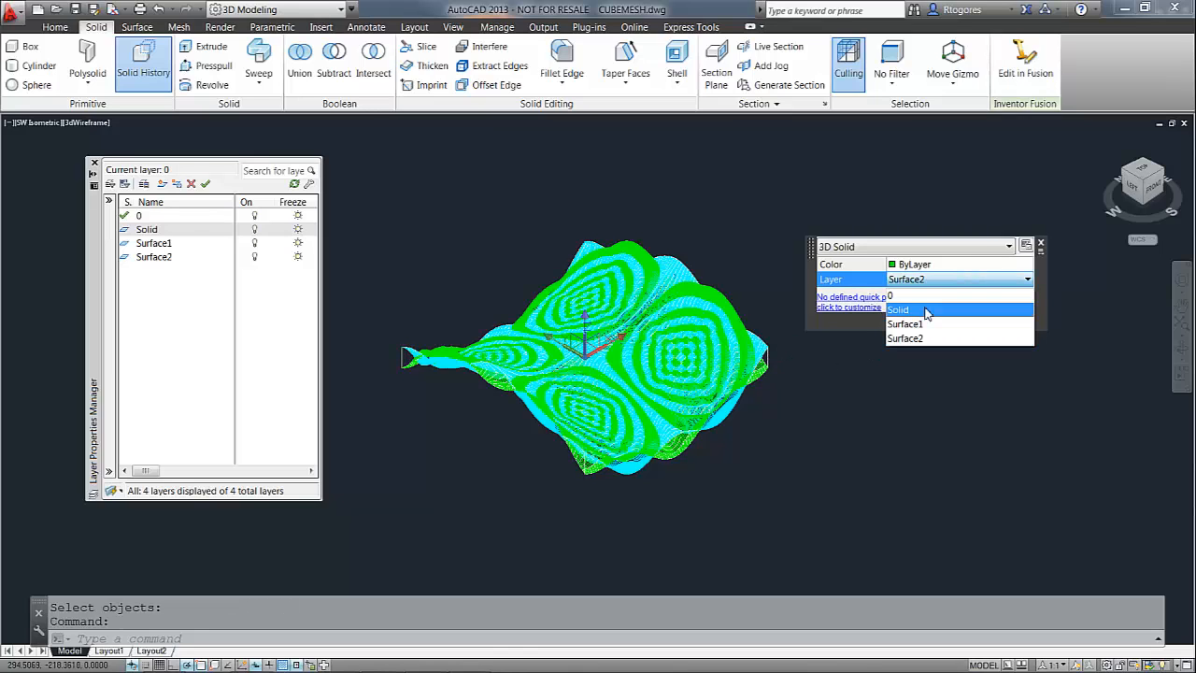
pyautogui.click(926, 310)
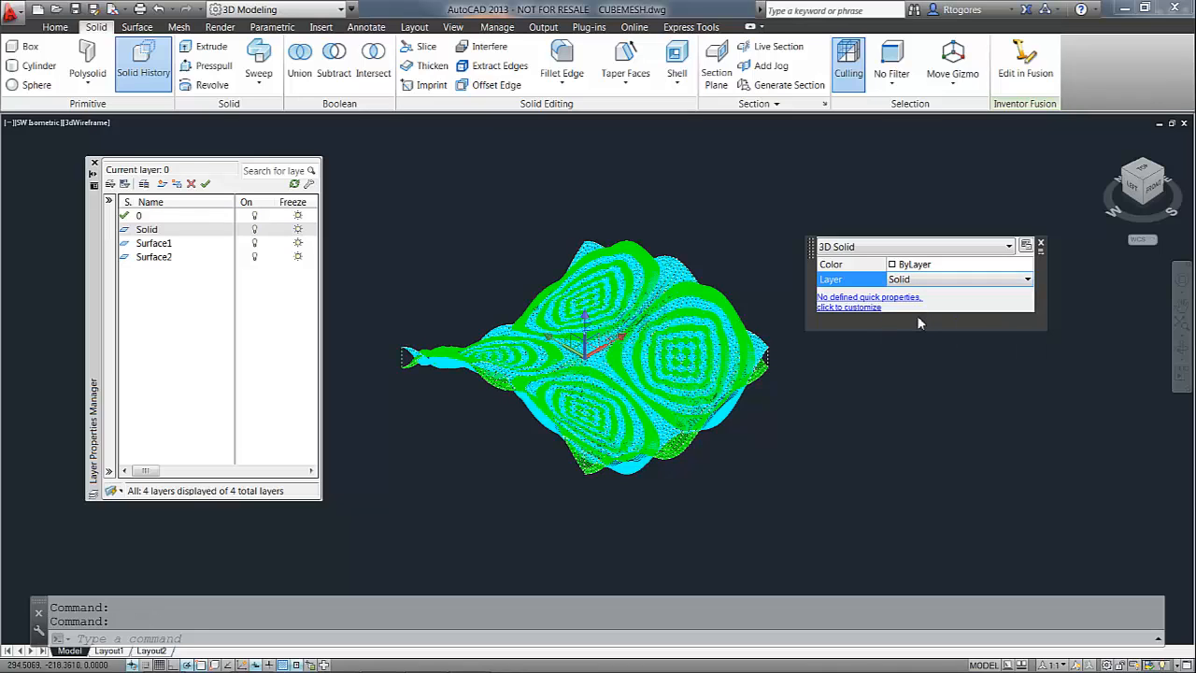
pyautogui.click(254, 244)
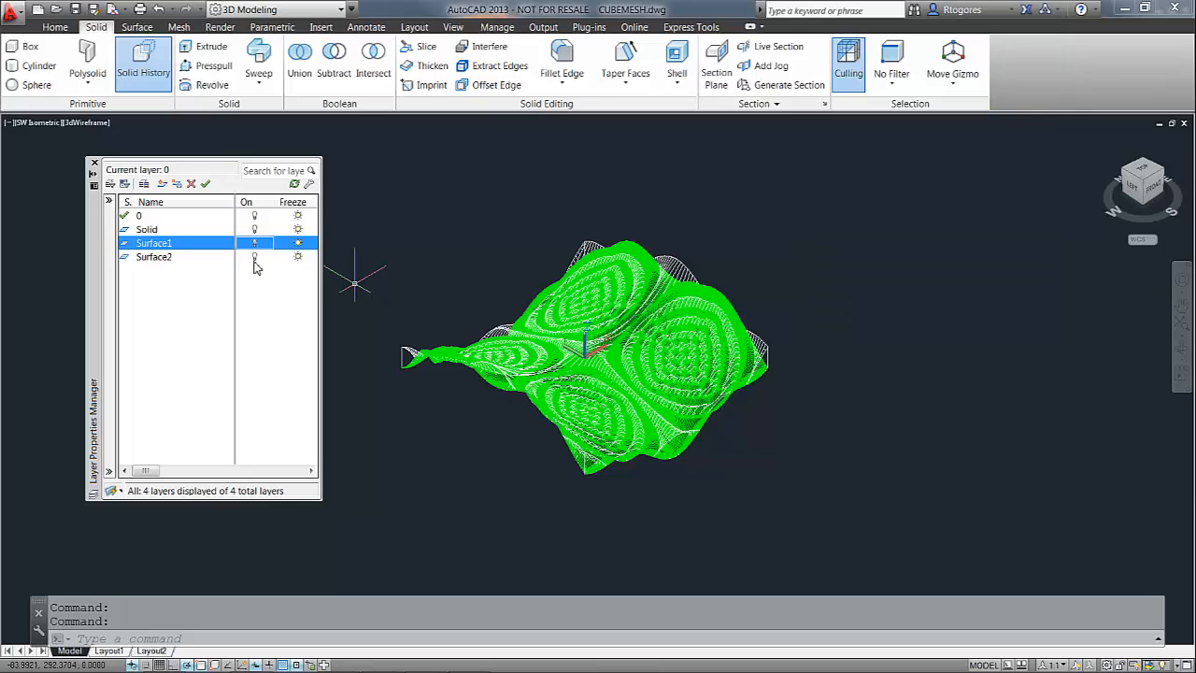
pyautogui.click(254, 257)
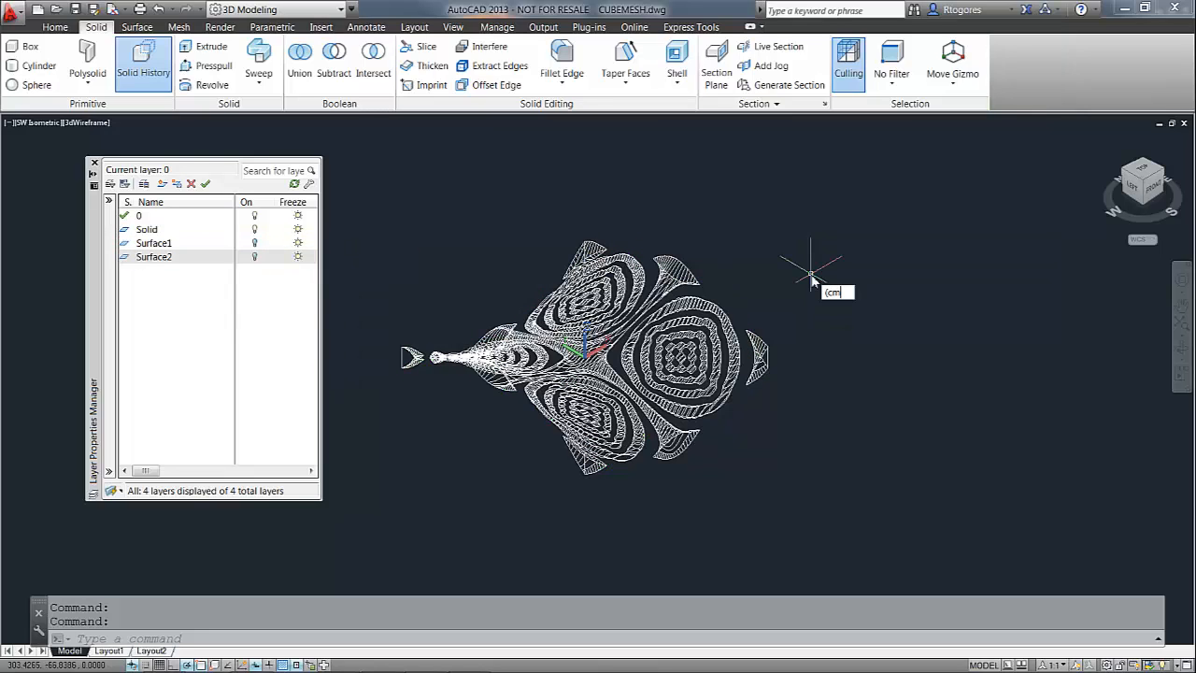
# - Run the (cmsw) function to show the intersected solid in a shaded view and examine it from another angle
pyautogui.write('sw)')
pyautogui.press('Return')
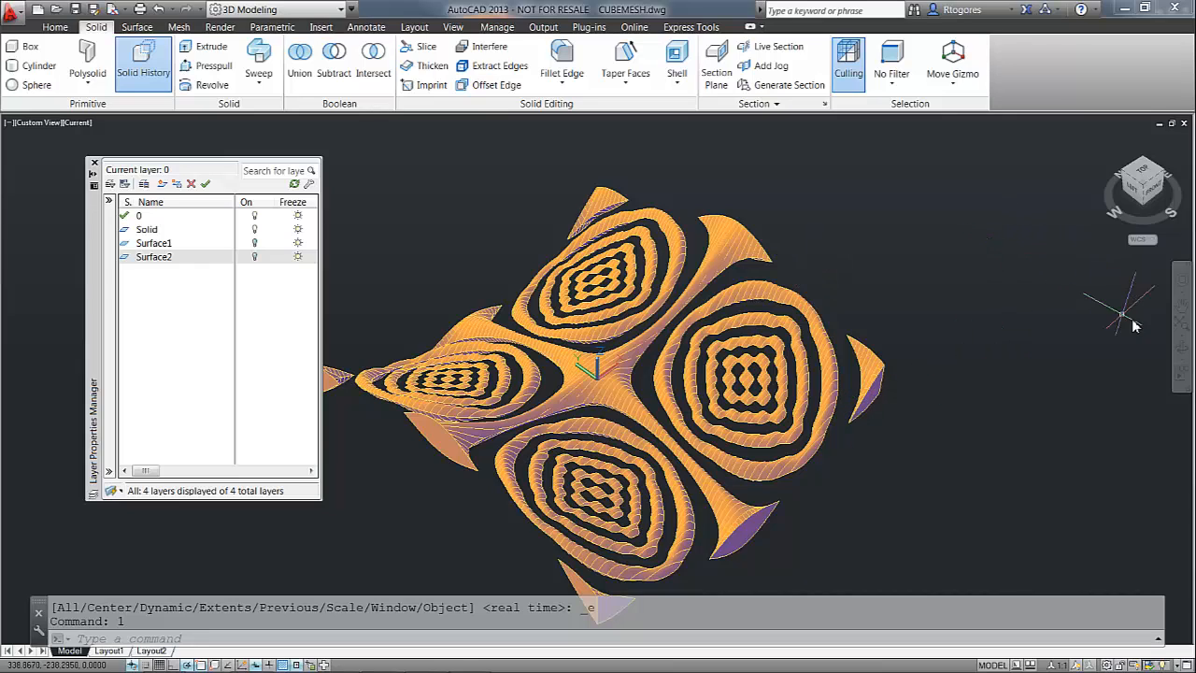
pyautogui.click(1182, 348)
pyautogui.moveTo(1059, 365); pyautogui.dragTo(775, 224)
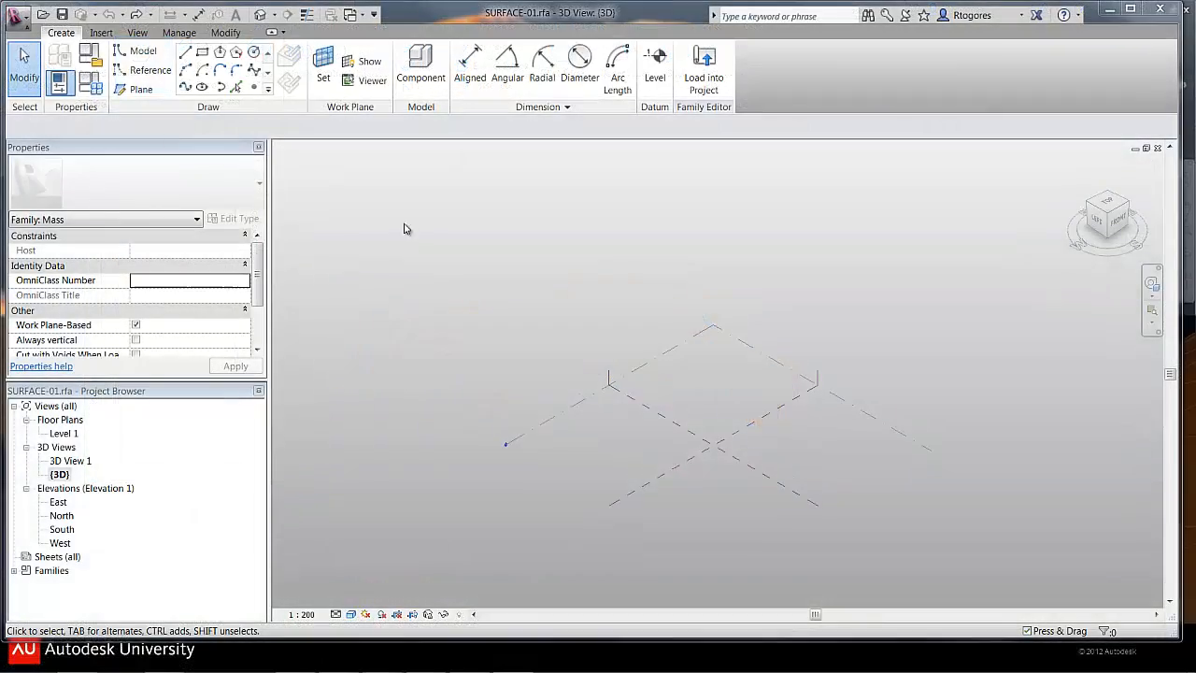
# - Switch to Revit, import capture-20-surf.dwg from the DWG folder into the SURFACE-01.rfa mass family, and examine the form from below
pyautogui.click(100, 35)
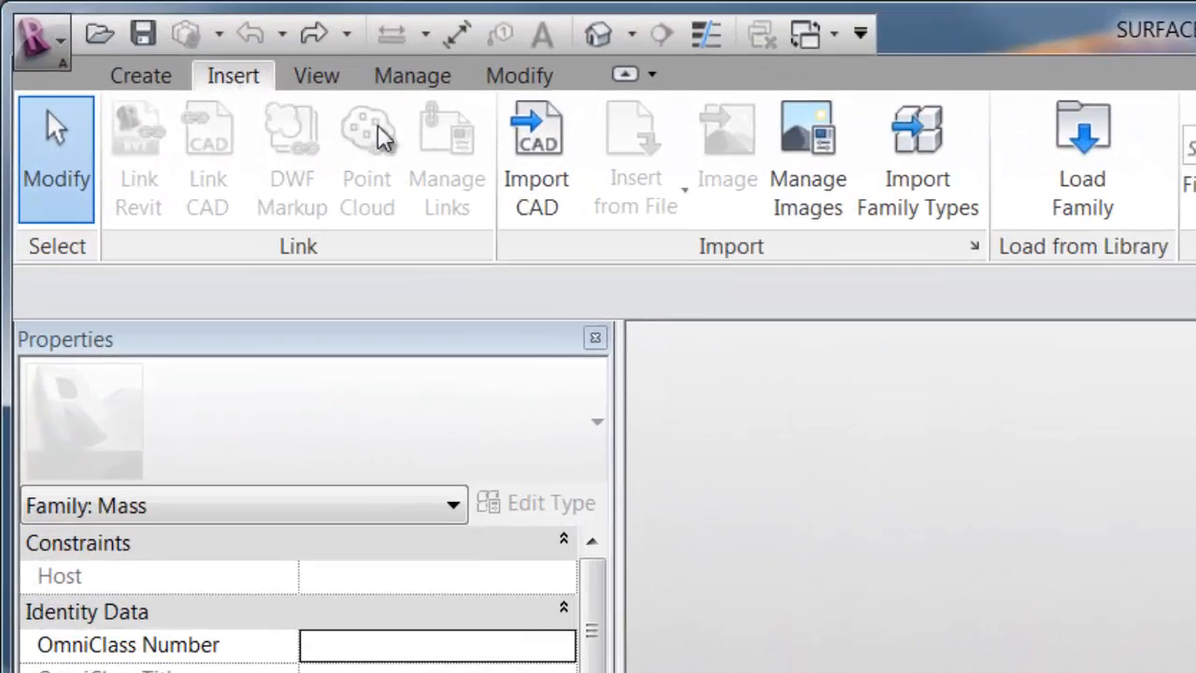
pyautogui.click(536, 140)
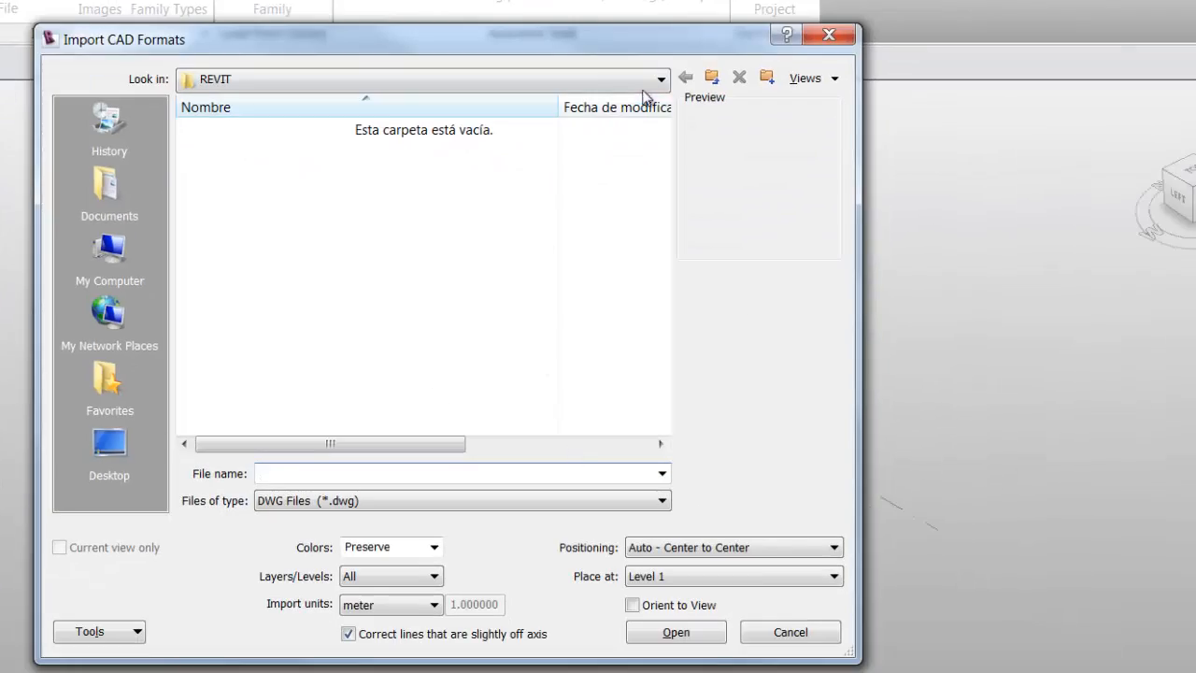
pyautogui.click(711, 76)
pyautogui.doubleClick(229, 194)
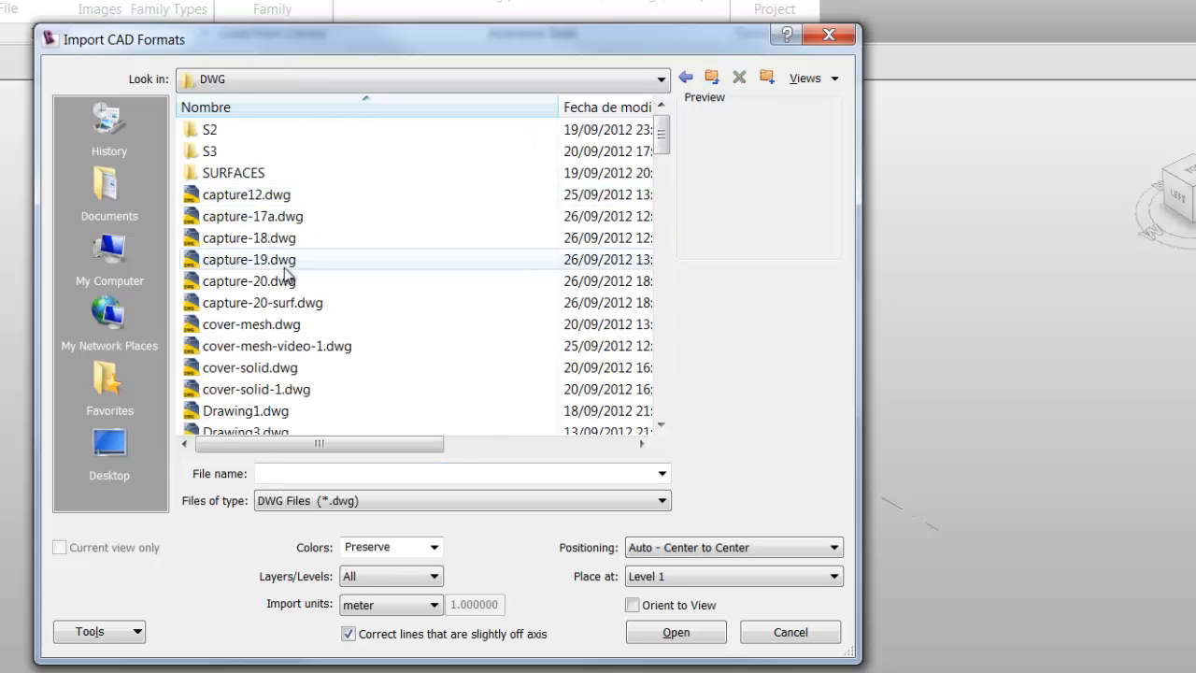
pyautogui.click(217, 304)
pyautogui.click(671, 634)
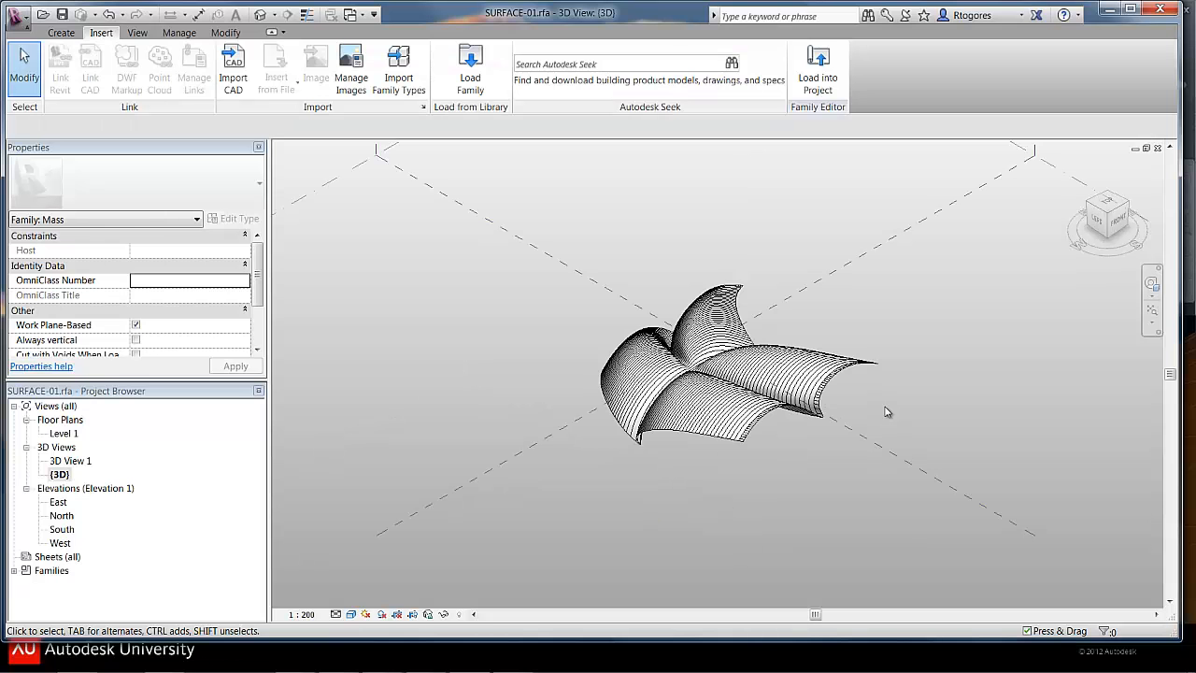
pyautogui.scroll(2, 886, 409)
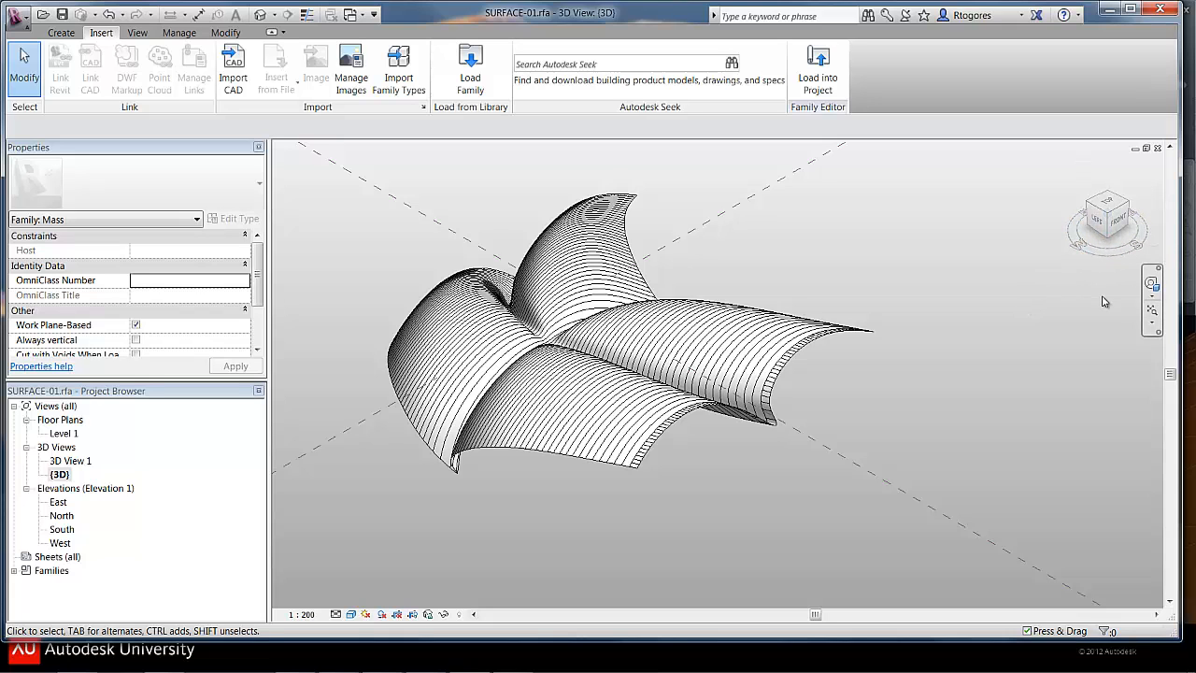
pyautogui.click(1152, 286)
pyautogui.moveTo(1004, 372); pyautogui.dragTo(1005, 257)
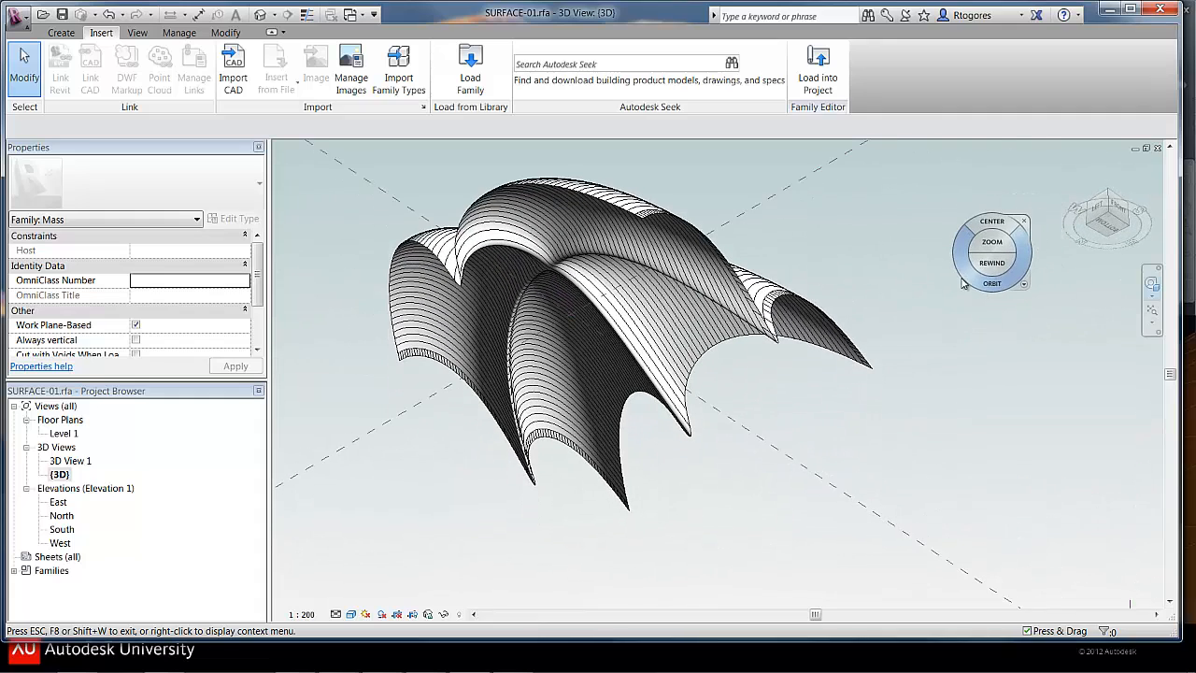
pyautogui.press('Escape')
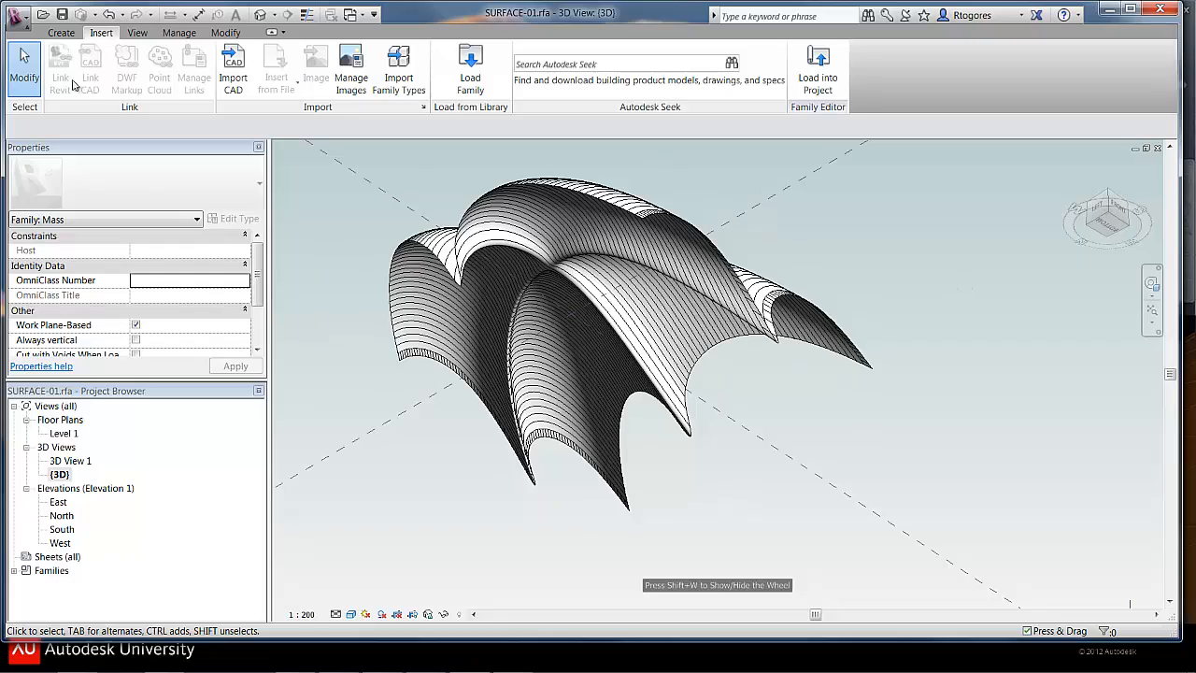